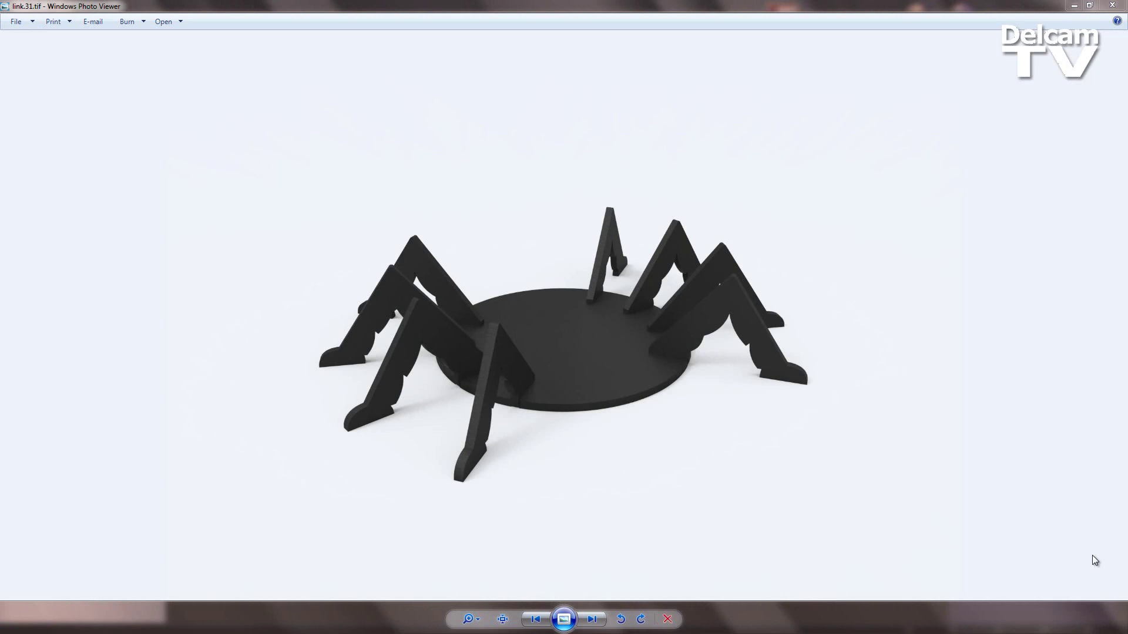
View the render of a glass on the coaster (link.33.tif), then minimize the photo viewer
{"action": "left_click", "coordinate": [592, 619]}
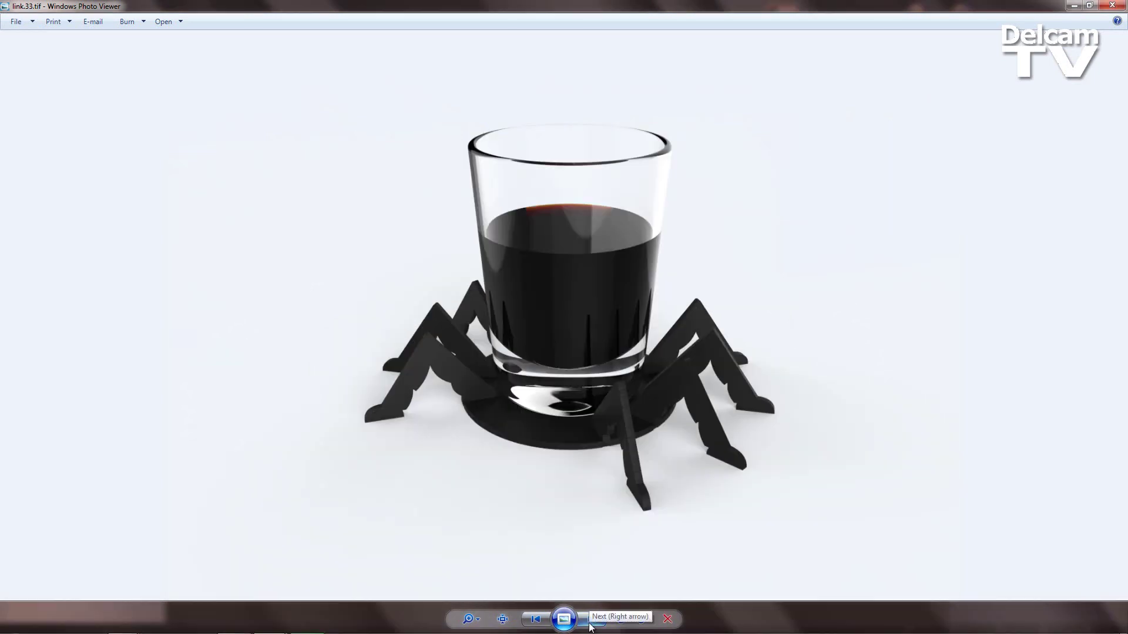
{"action": "left_click", "coordinate": [1074, 7]}
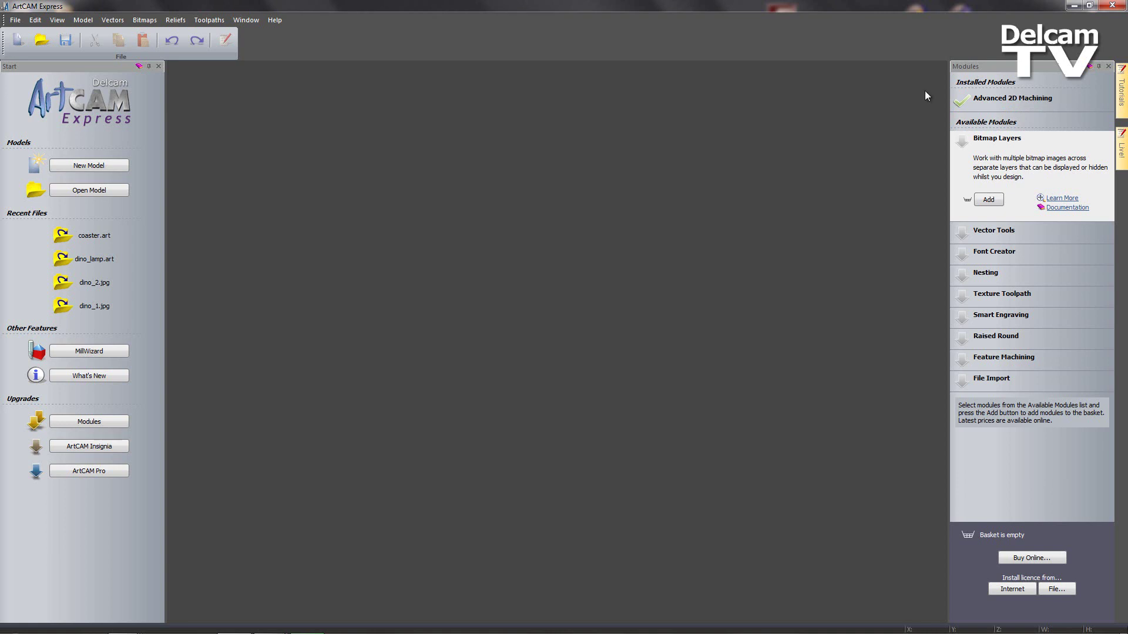
Create a new model 200 mm wide, 500 mm high and 3 mm thick
{"action": "left_click", "coordinate": [112, 165]}
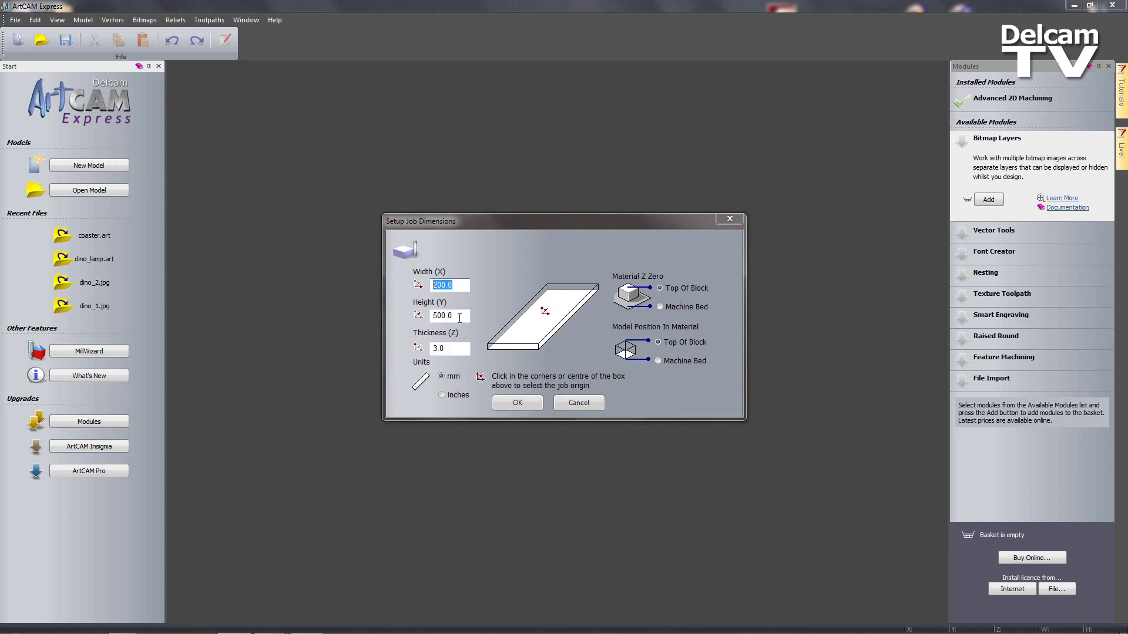
{"action": "key", "text": "Tab"}
{"action": "key", "text": "Tab"}
{"action": "left_click", "coordinate": [511, 403]}
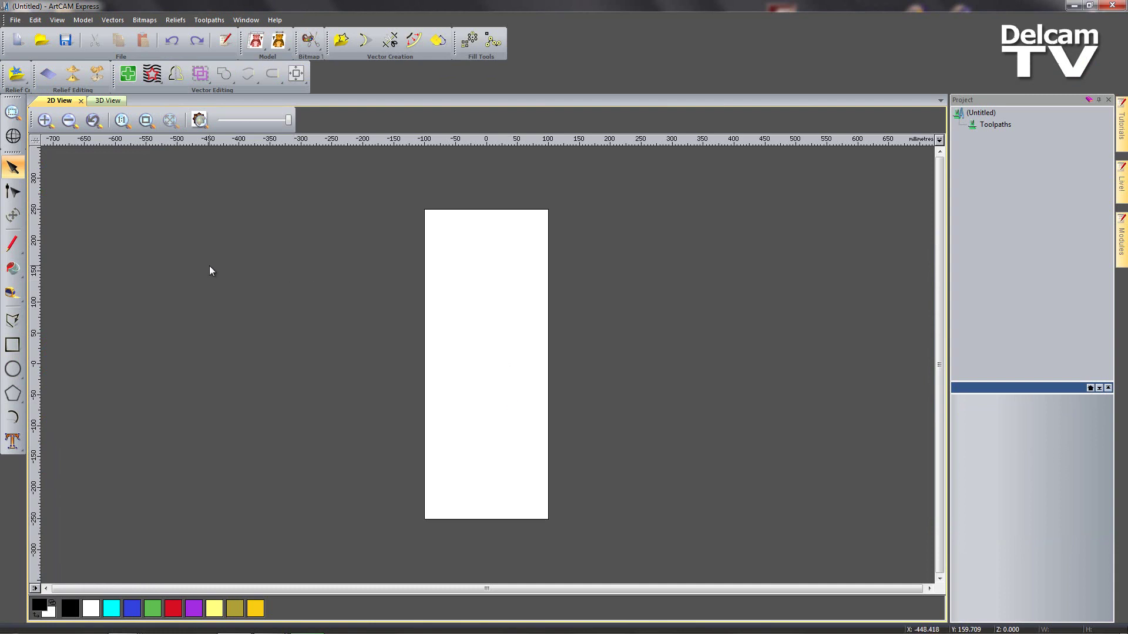
Draw a 50 mm radius circle at the sheet centre
{"action": "left_click", "coordinate": [13, 369]}
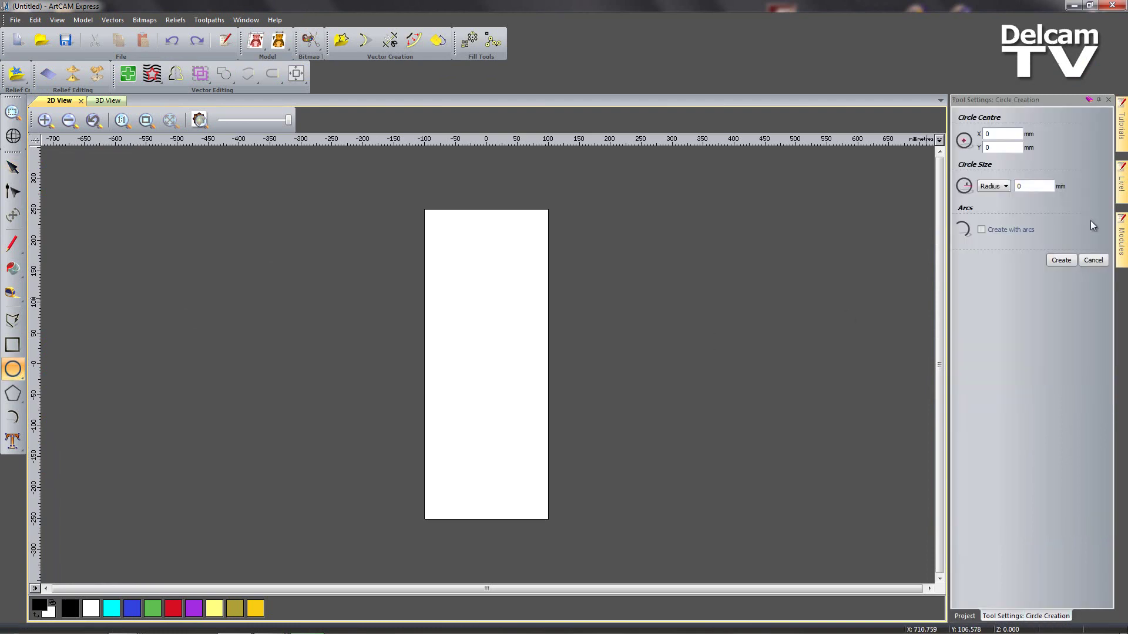
{"action": "left_click", "coordinate": [975, 191]}
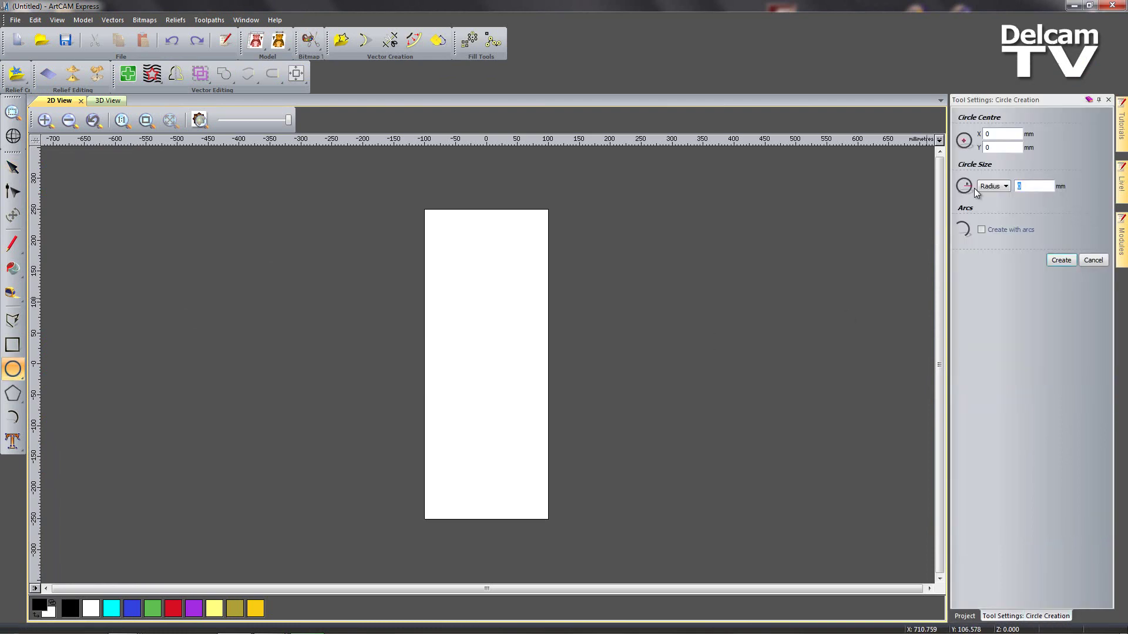
{"action": "type", "text": "50"}
{"action": "left_click", "coordinate": [1057, 264]}
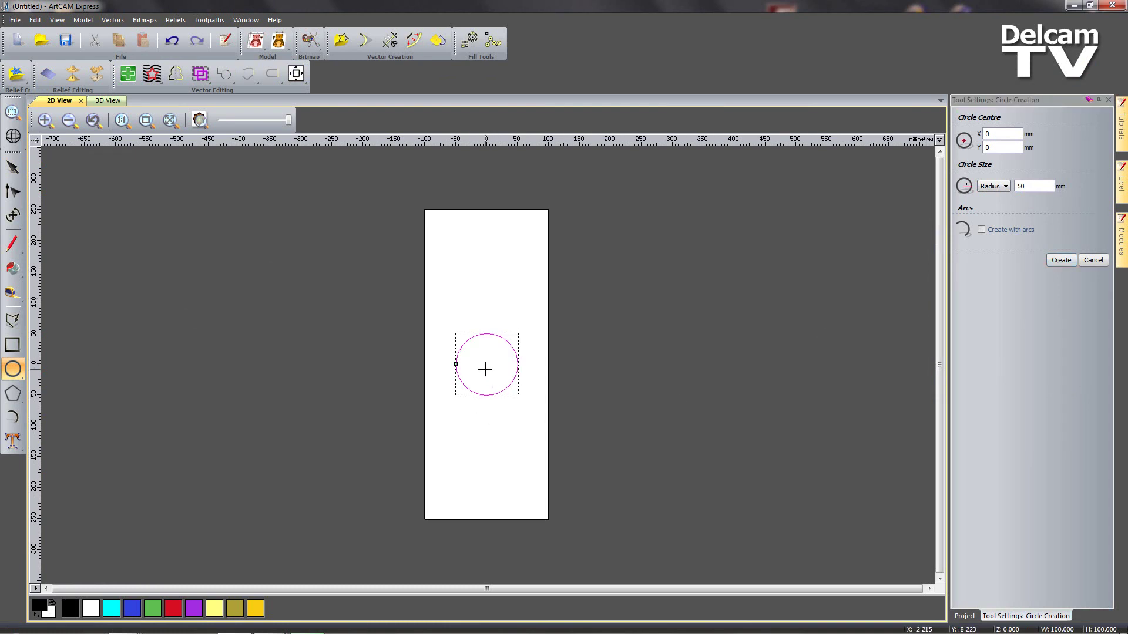
{"action": "scroll", "coordinate": [484, 369], "scroll_direction": "up", "scroll_amount": 1}
{"action": "scroll", "coordinate": [445, 294], "scroll_direction": "up", "scroll_amount": 2}
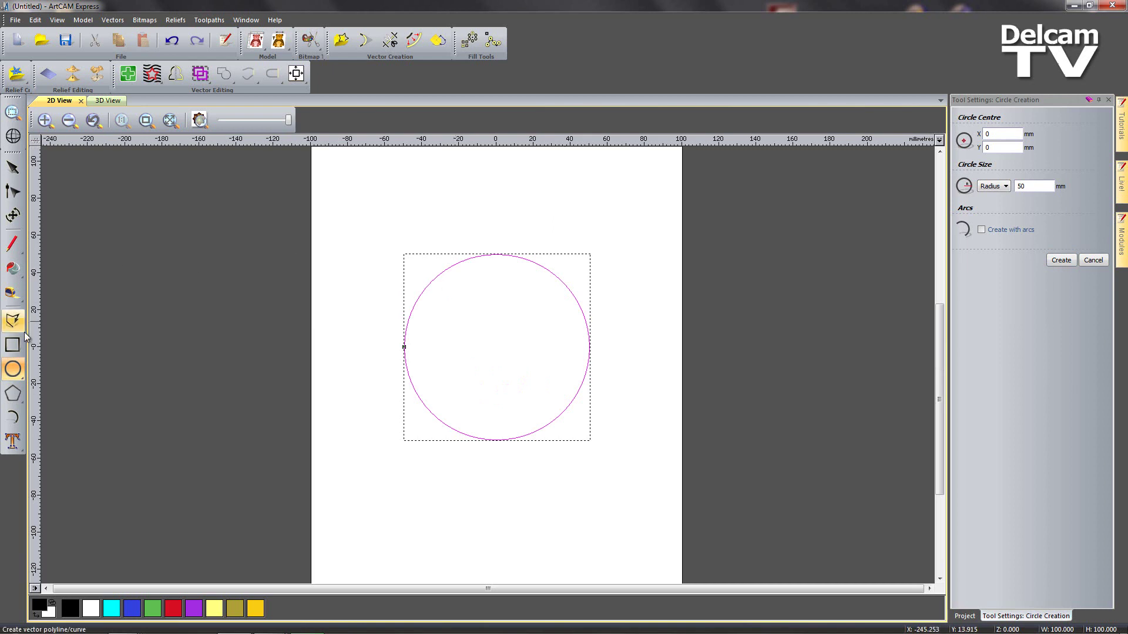
Create a 15 × 3 mm rectangle at the circle's centre
{"action": "left_click", "coordinate": [12, 347]}
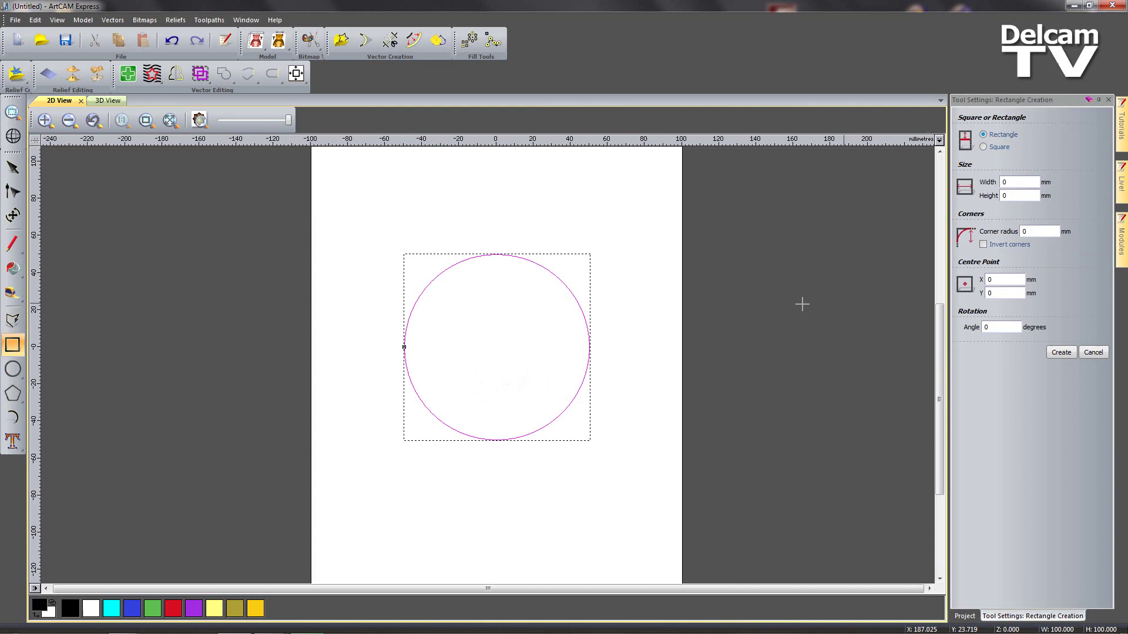
{"action": "left_click_drag", "start_coordinate": [1008, 182], "coordinate": [982, 181]}
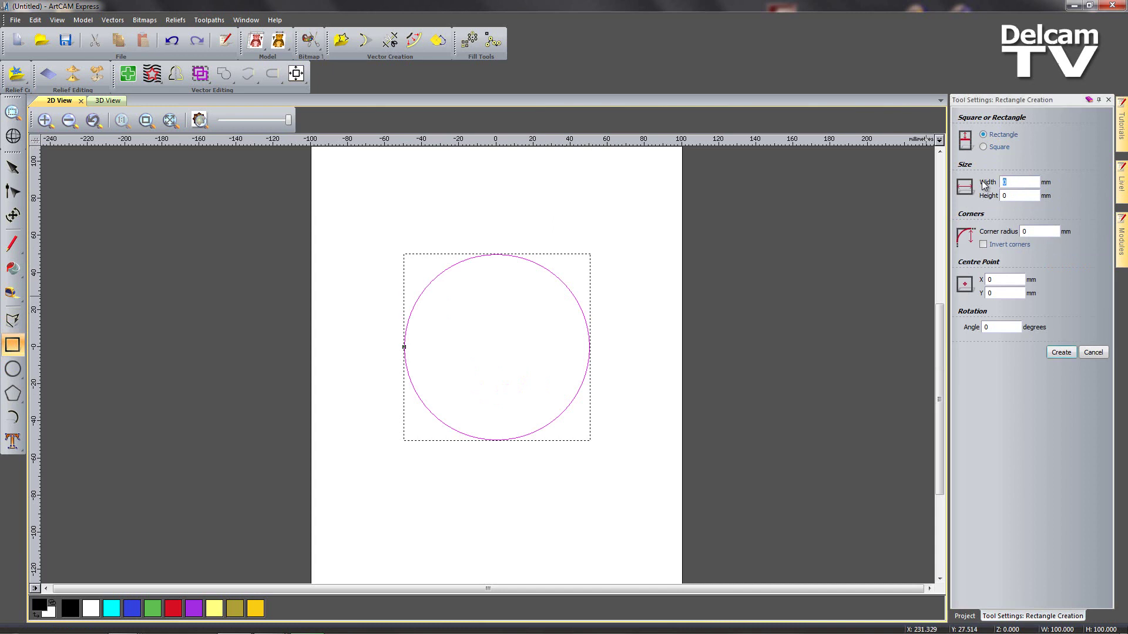
{"action": "type", "text": "15"}
{"action": "type", "text": "3"}
{"action": "left_click", "coordinate": [1061, 352]}
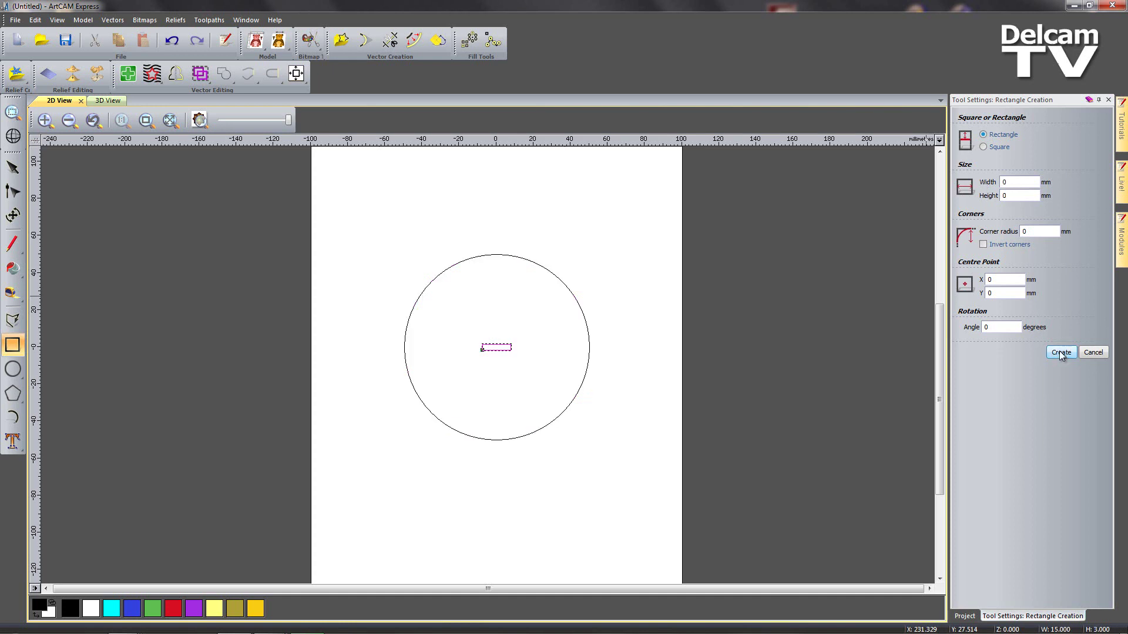
{"action": "left_click", "coordinate": [1094, 352]}
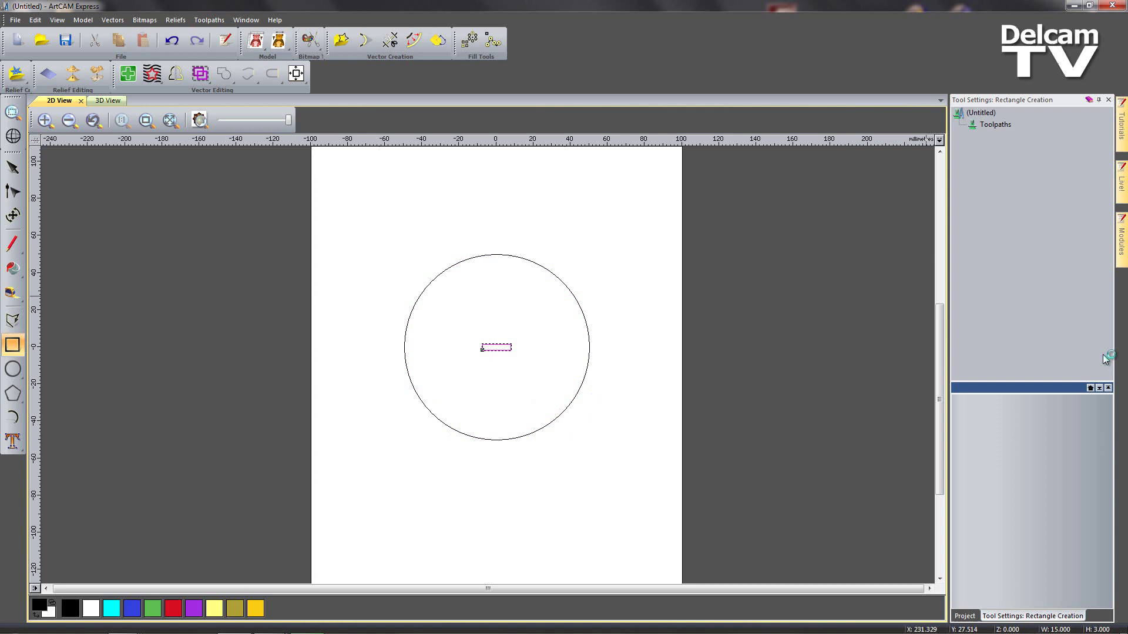
Align the rectangle's right side with the circle's right side
{"action": "left_click", "coordinate": [474, 257], "text": "shift"}
{"action": "left_click", "coordinate": [296, 73]}
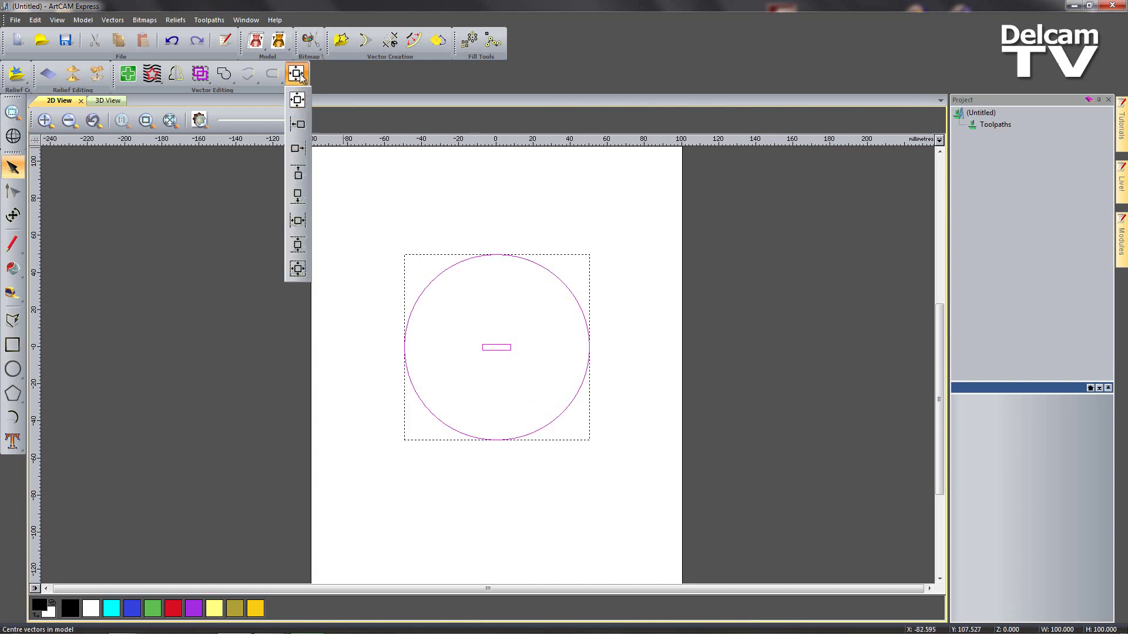
{"action": "left_click", "coordinate": [297, 150]}
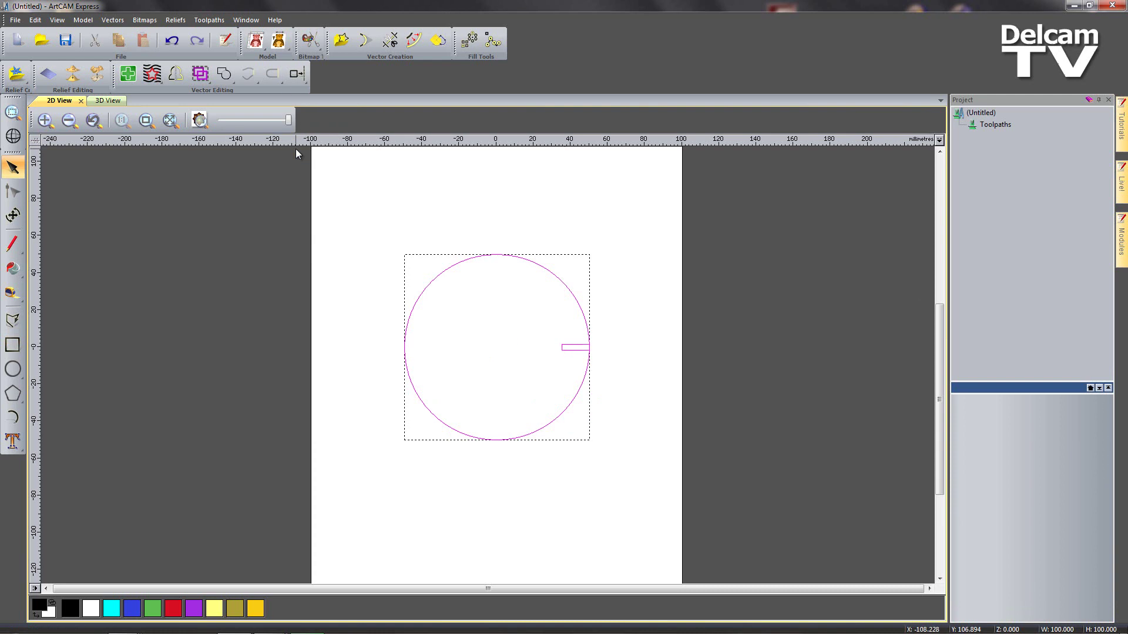
{"action": "left_click", "coordinate": [605, 366]}
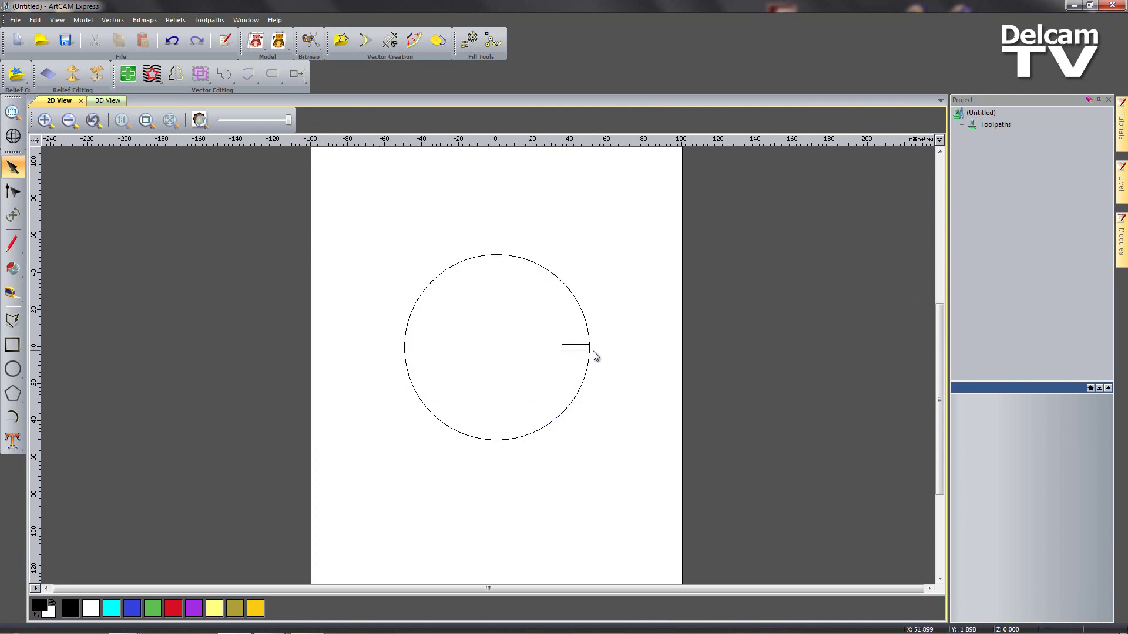
Nudge the rectangle right so its end just passes the circle outline
{"action": "scroll", "coordinate": [593, 351], "scroll_direction": "up", "scroll_amount": 3}
{"action": "scroll", "coordinate": [586, 348], "scroll_direction": "down", "scroll_amount": 1}
{"action": "scroll", "coordinate": [585, 344], "scroll_direction": "up", "scroll_amount": 1}
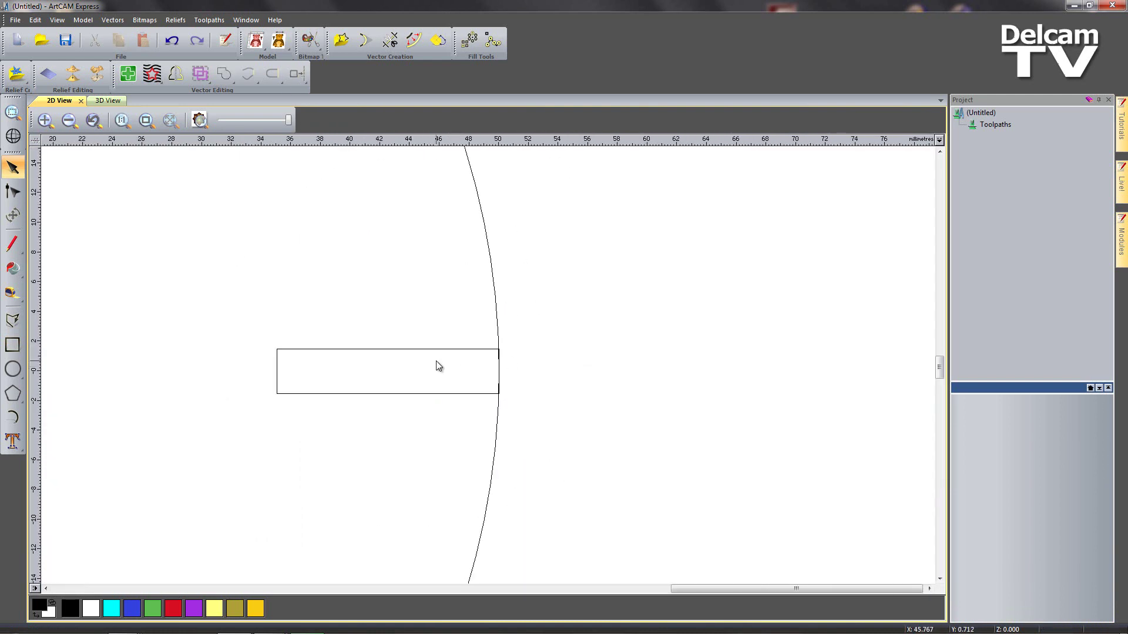
{"action": "scroll", "coordinate": [292, 382], "scroll_direction": "up", "scroll_amount": 1}
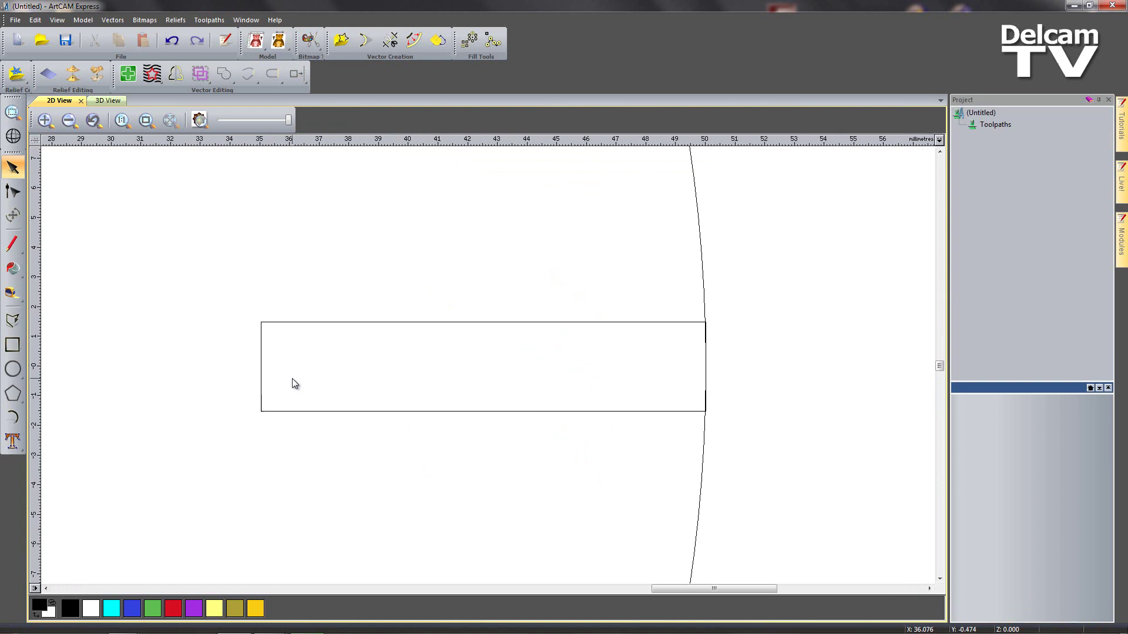
{"action": "left_click", "coordinate": [694, 324]}
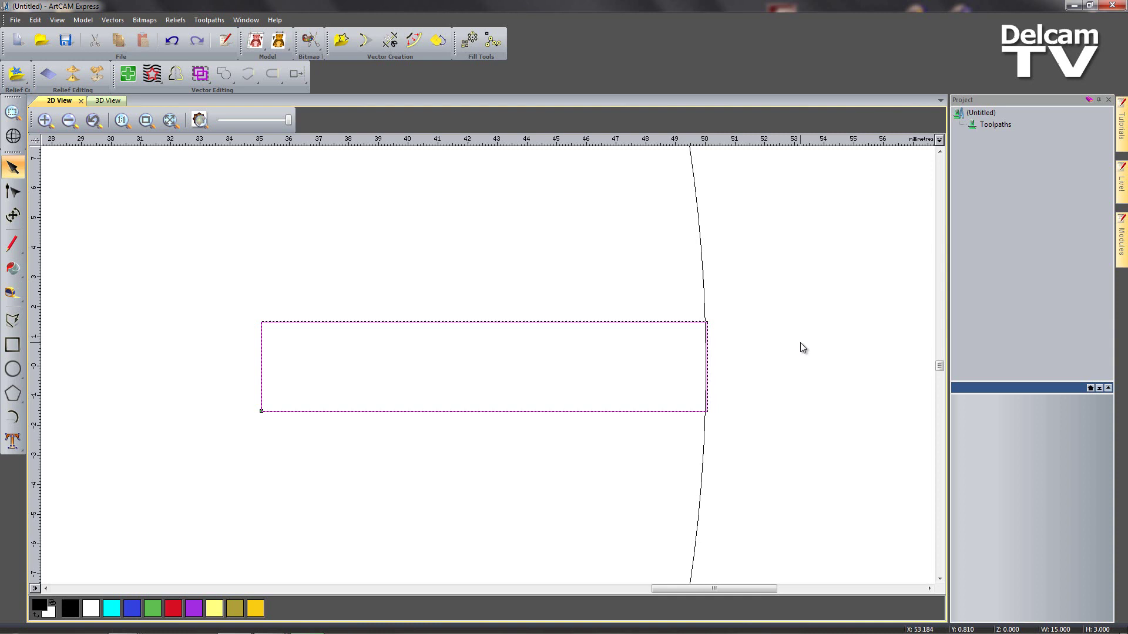
{"action": "key", "text": "Right"}
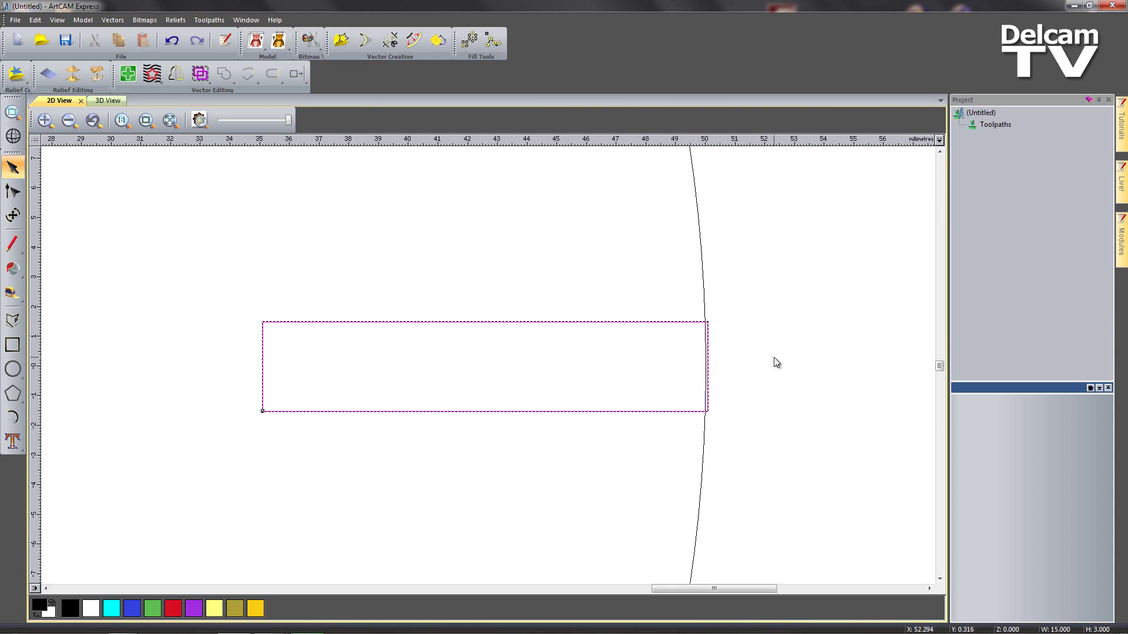
{"action": "scroll", "coordinate": [720, 362], "scroll_direction": "up", "scroll_amount": 2}
{"action": "scroll", "coordinate": [732, 351], "scroll_direction": "up", "scroll_amount": 2}
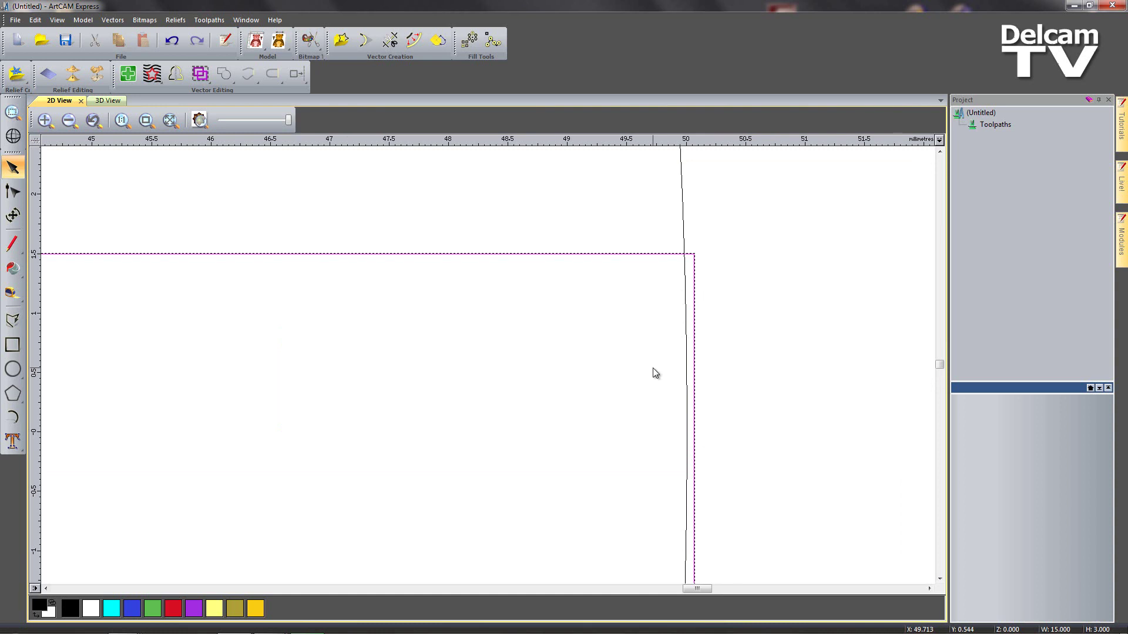
{"action": "double_click", "coordinate": [695, 371]}
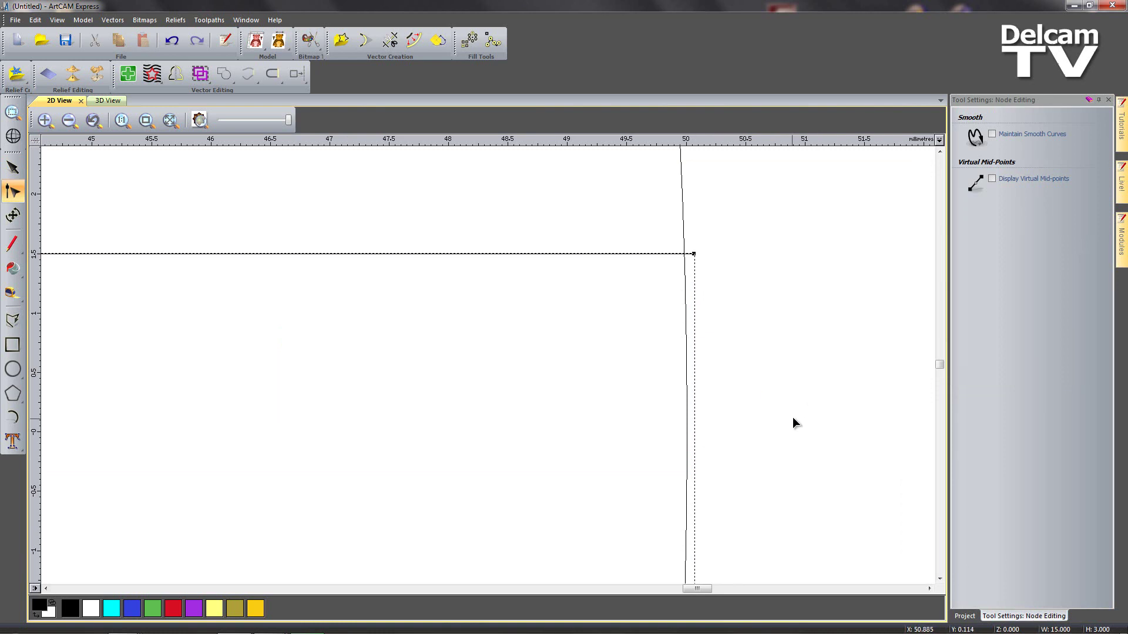
{"action": "scroll", "coordinate": [792, 417], "scroll_direction": "down", "scroll_amount": 2}
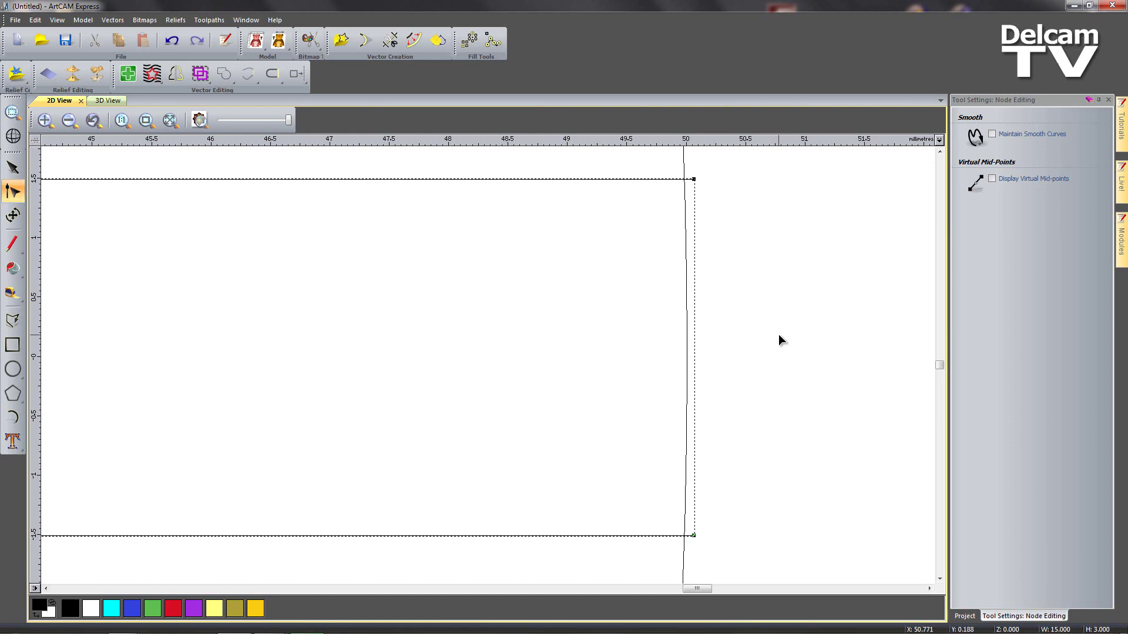
{"action": "scroll", "coordinate": [779, 339], "scroll_direction": "down", "scroll_amount": 6}
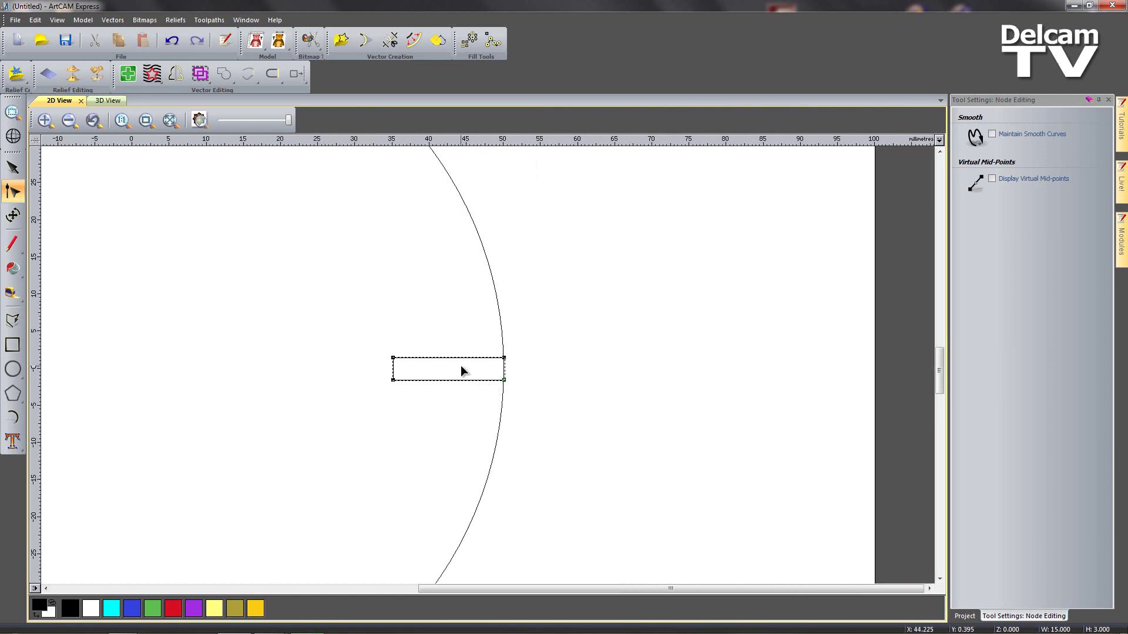
{"action": "middle_click_drag", "start_coordinate": [477, 373], "coordinate": [702, 372]}
{"action": "scroll", "coordinate": [702, 372], "scroll_direction": "down", "scroll_amount": 2}
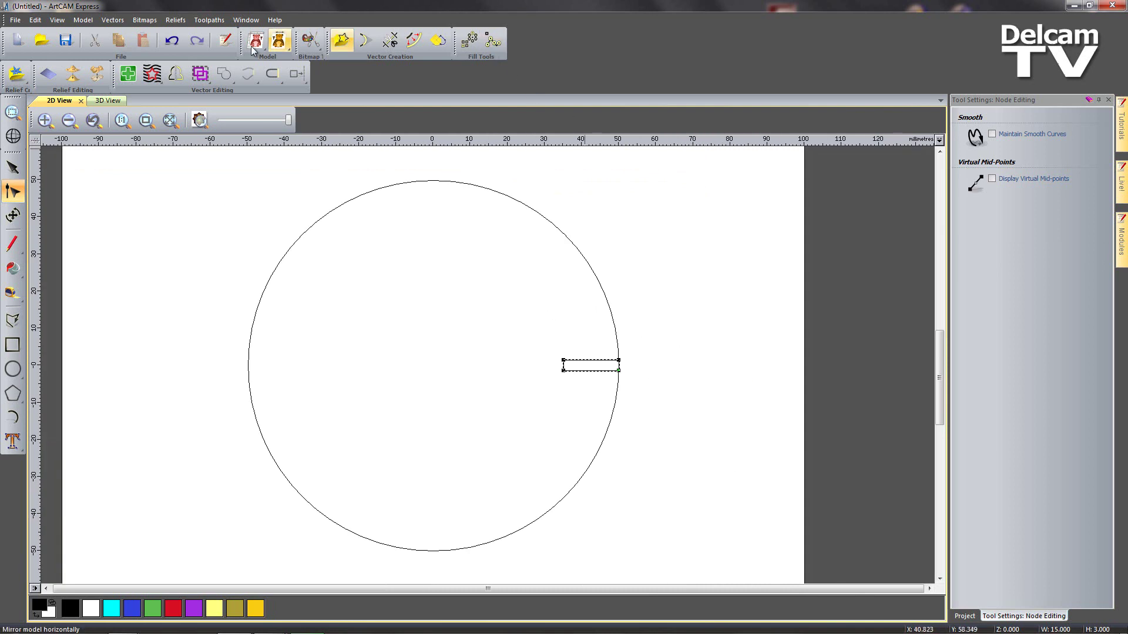
Make rotated copies of the rectangle around the circle
{"action": "left_click", "coordinate": [11, 168]}
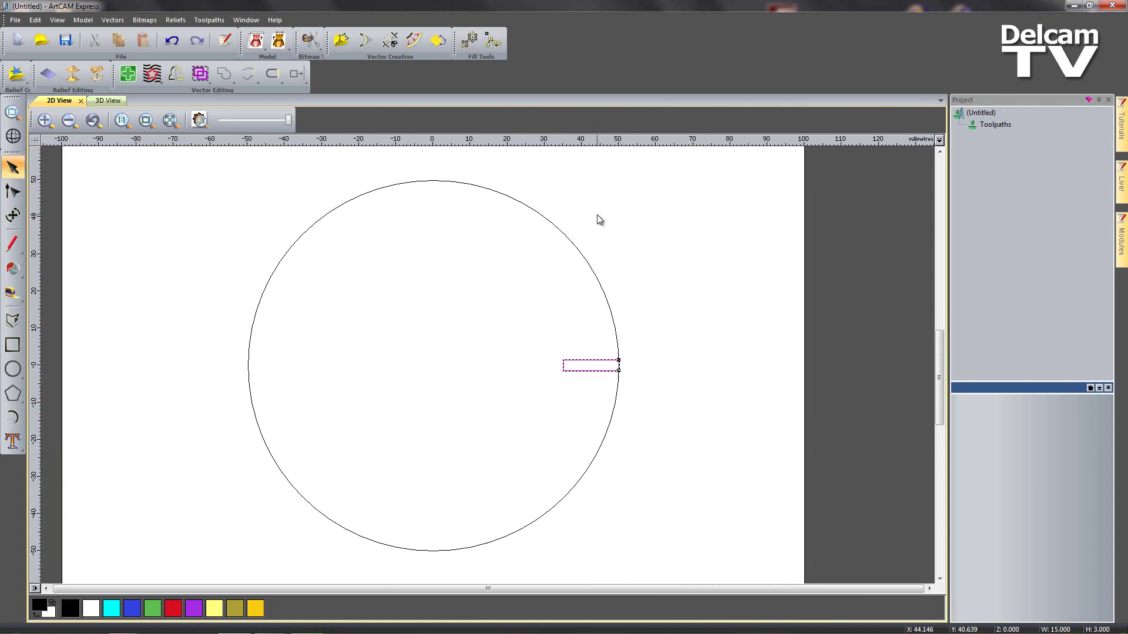
{"action": "left_click", "coordinate": [475, 44]}
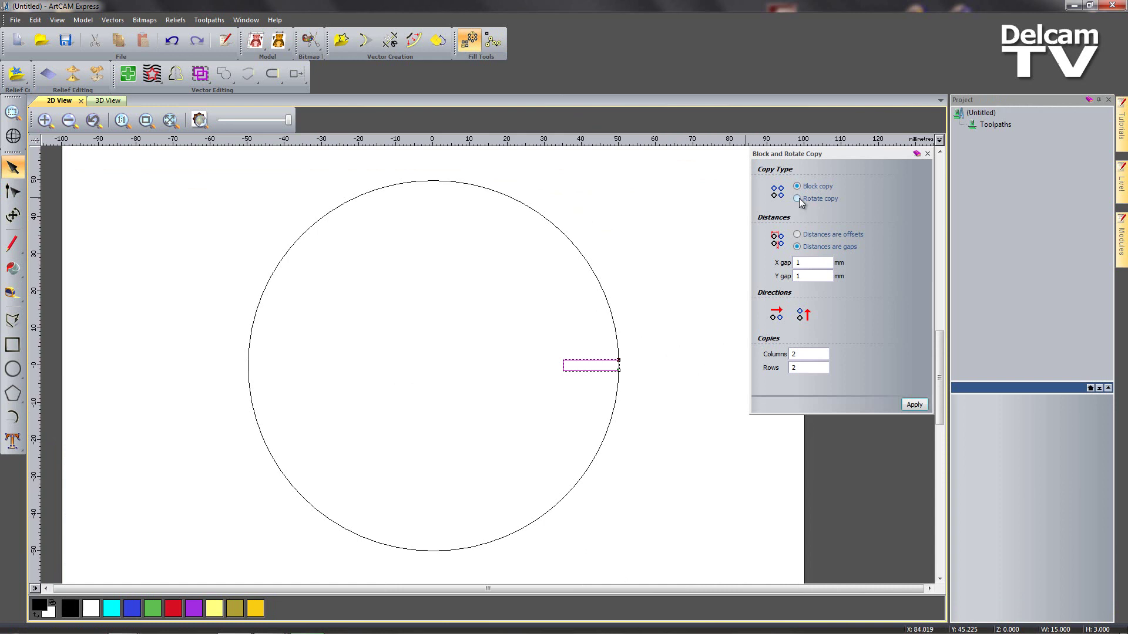
{"action": "left_click", "coordinate": [797, 198]}
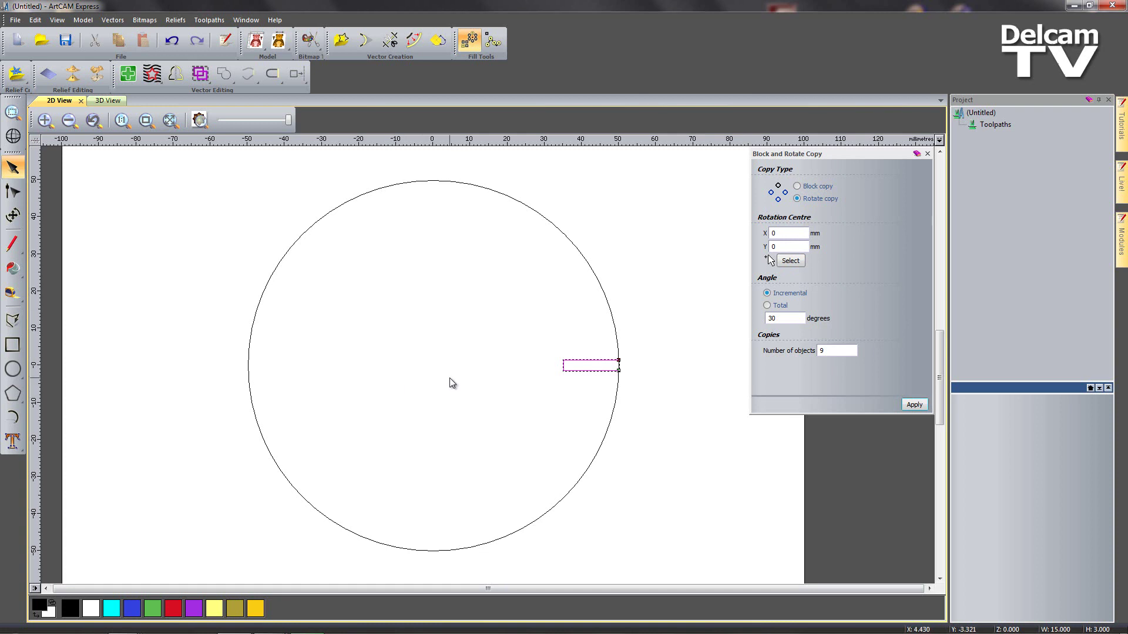
{"action": "double_click", "coordinate": [771, 318]}
{"action": "left_click", "coordinate": [823, 351]}
{"action": "left_click", "coordinate": [918, 406]}
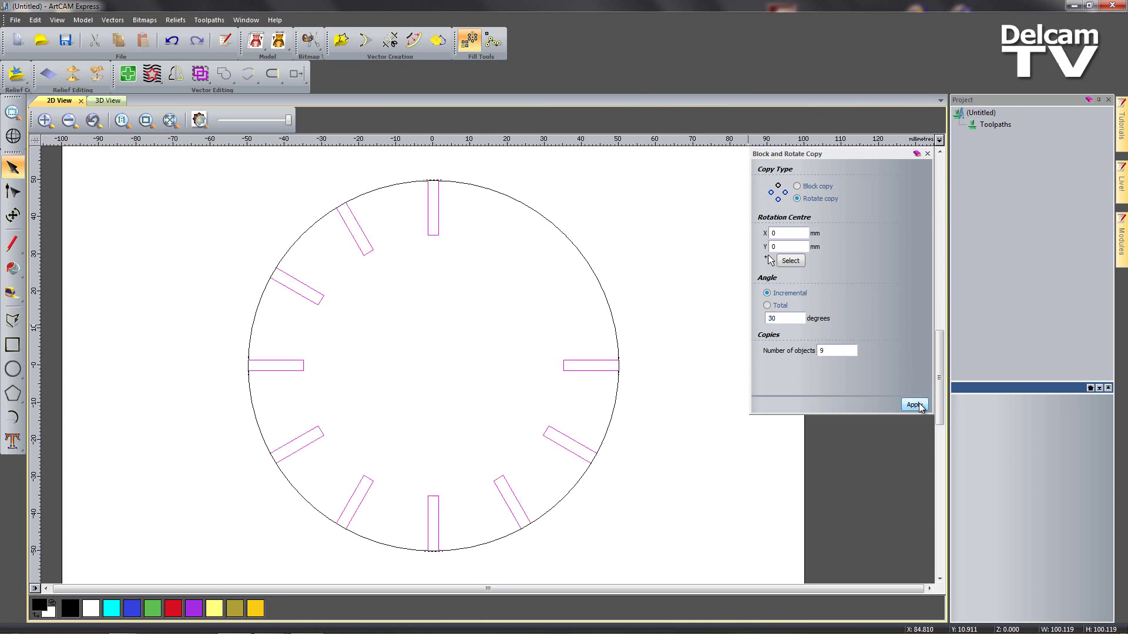
{"action": "left_click", "coordinate": [928, 153]}
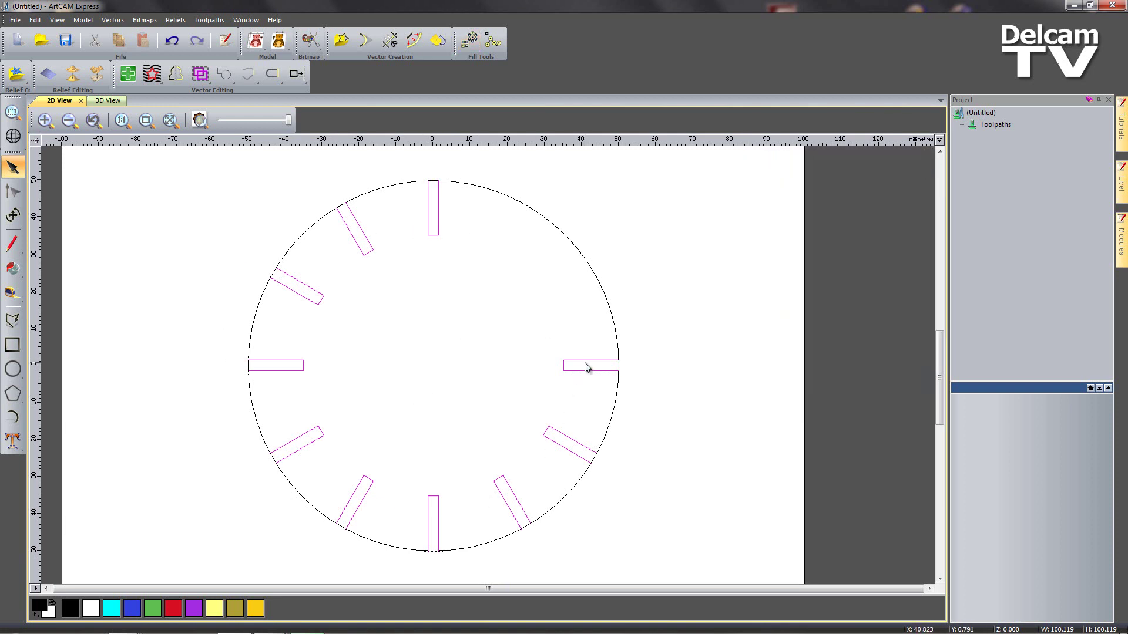
Delete the two lower-left slots, leaving eight around the circle
{"action": "middle_click_drag", "start_coordinate": [423, 396], "coordinate": [463, 378]}
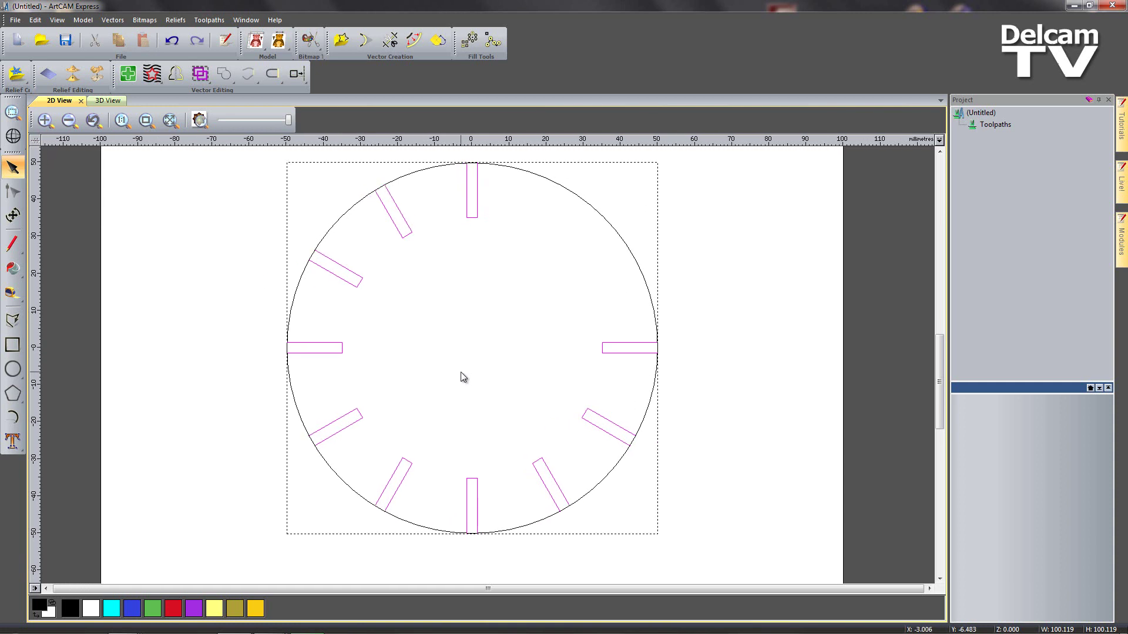
{"action": "left_click", "coordinate": [263, 370]}
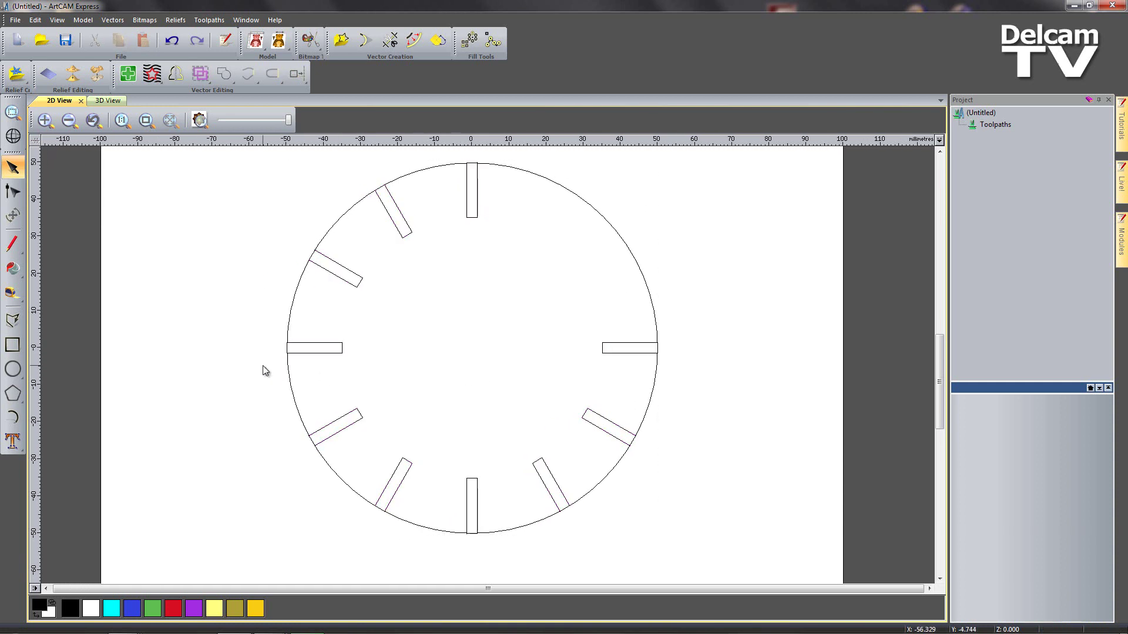
{"action": "left_click_drag", "start_coordinate": [263, 374], "coordinate": [439, 547]}
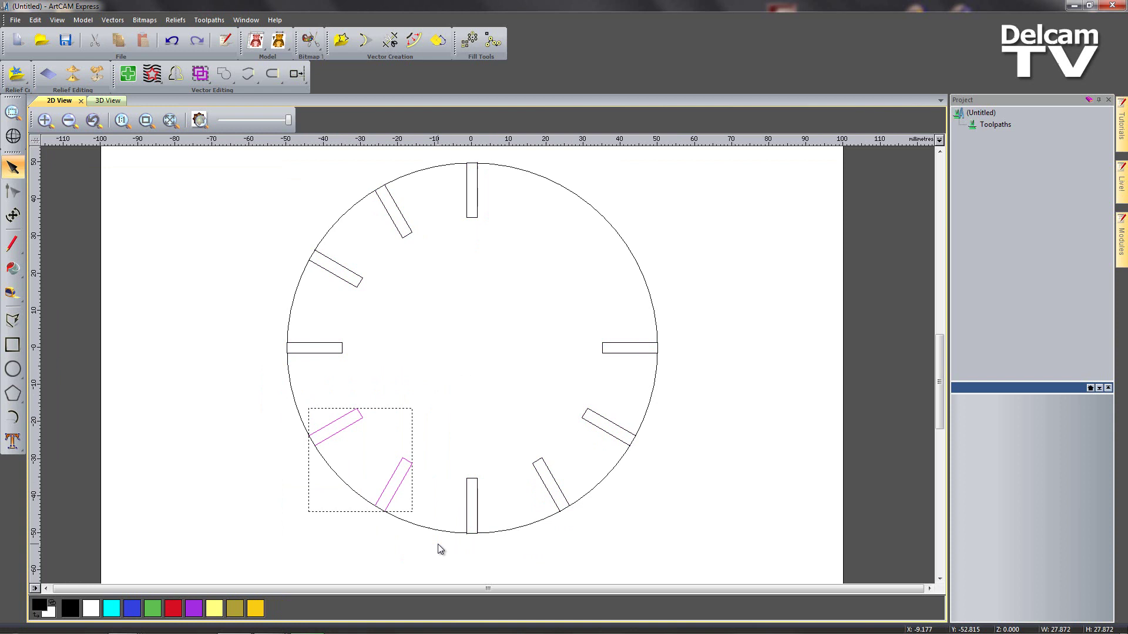
{"action": "key", "text": "Delete"}
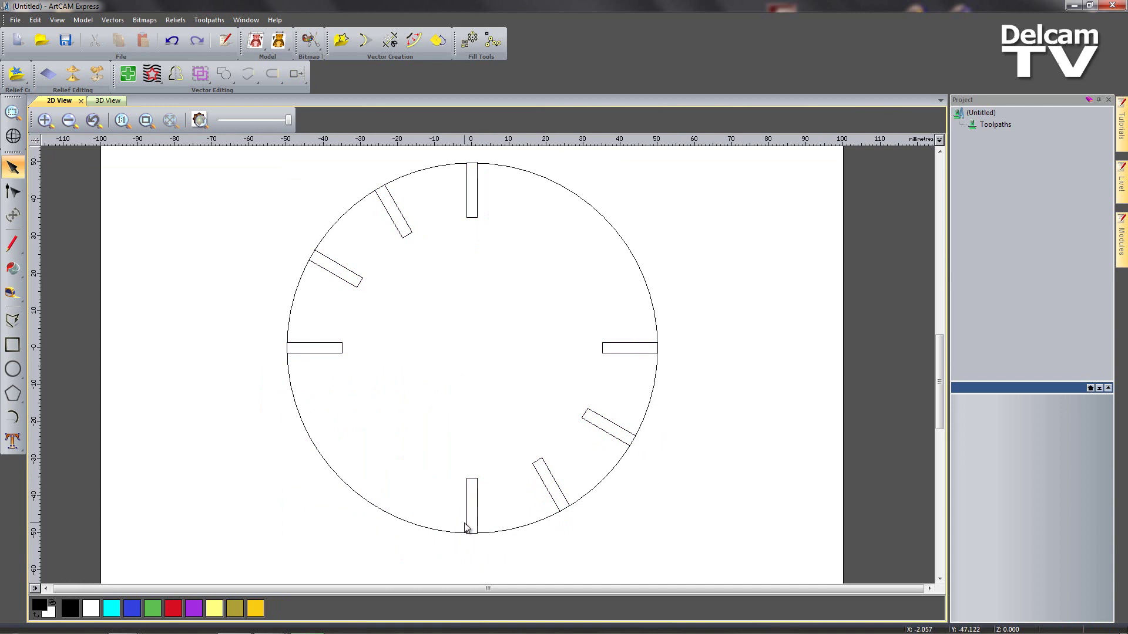
Trim the right slot's stubs and open its end into the circle outline
{"action": "scroll", "coordinate": [667, 355], "scroll_direction": "up", "scroll_amount": 3}
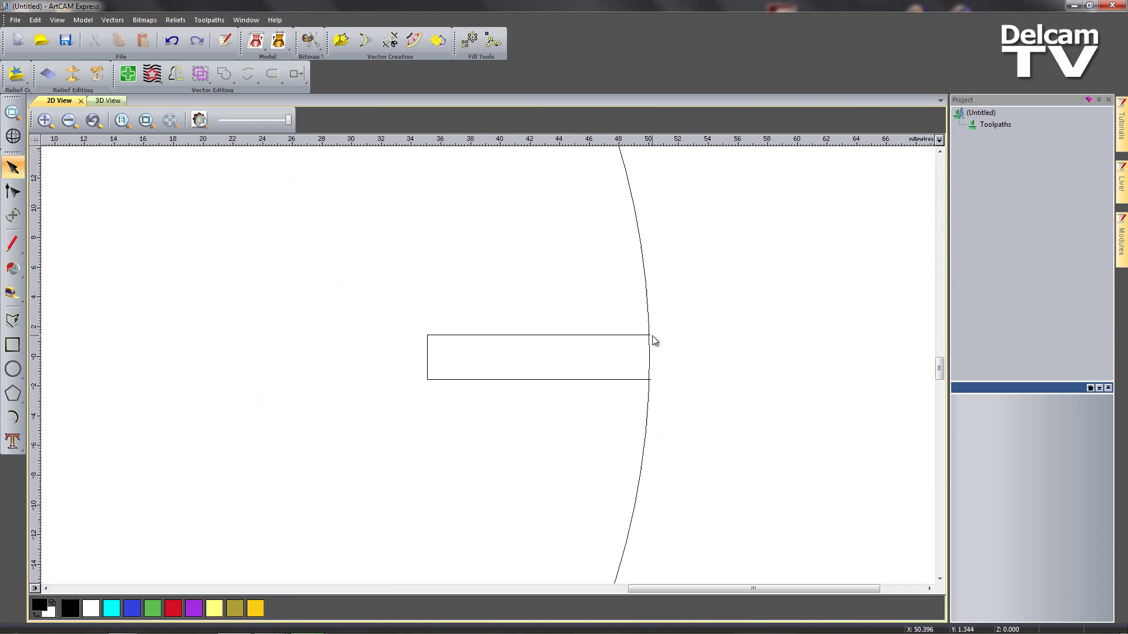
{"action": "scroll", "coordinate": [653, 339], "scroll_direction": "up", "scroll_amount": 4}
{"action": "middle_click_drag", "start_coordinate": [682, 444], "coordinate": [643, 405]}
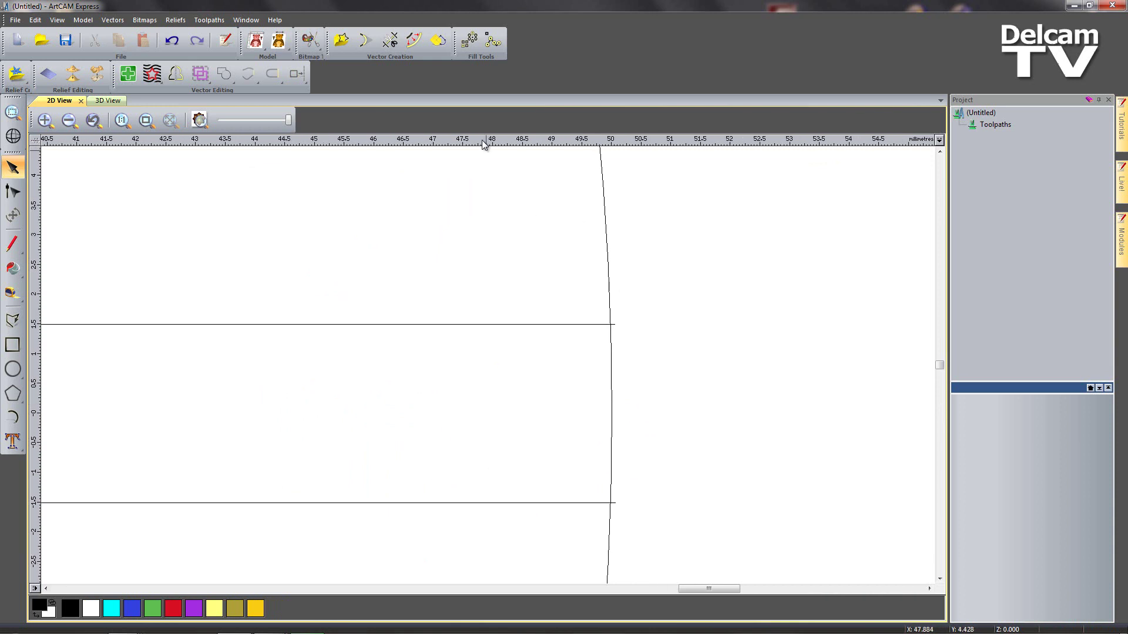
{"action": "left_click", "coordinate": [390, 40]}
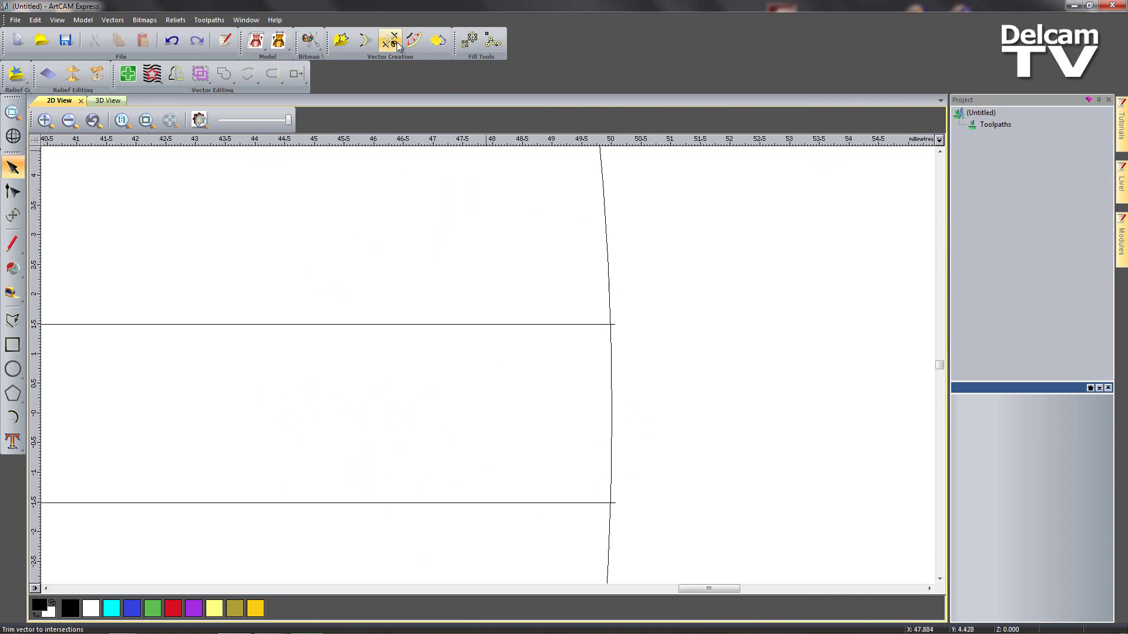
{"action": "left_click", "coordinate": [615, 325]}
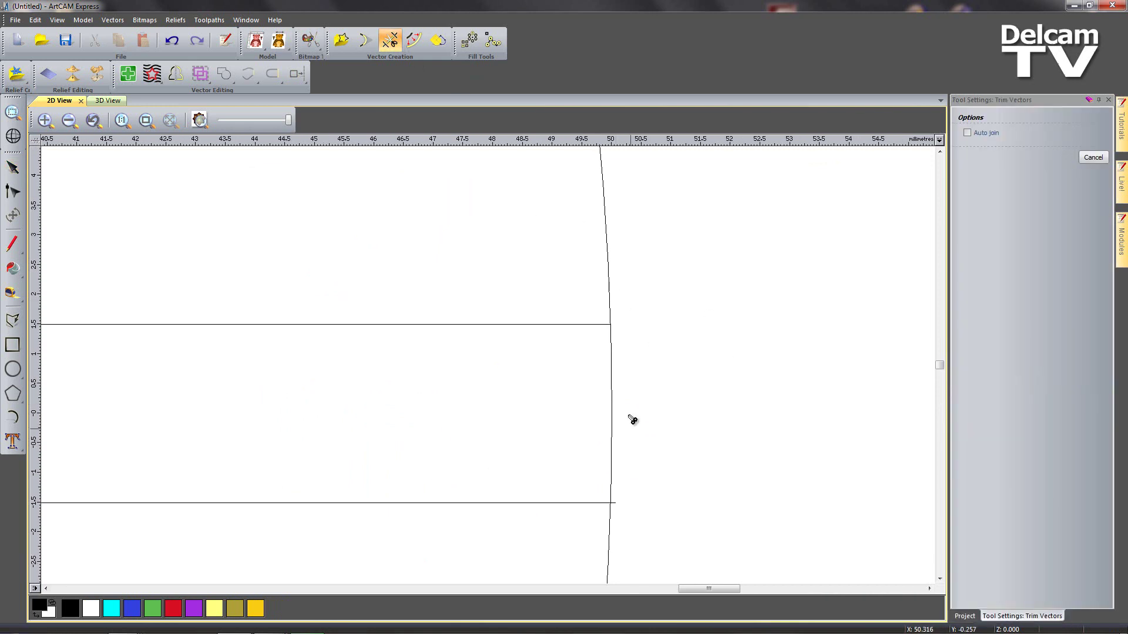
{"action": "left_click", "coordinate": [616, 503]}
{"action": "left_click", "coordinate": [616, 467]}
Cut the arc across the next two angled slots' mouths and trim their corner stubs
{"action": "scroll", "coordinate": [571, 511], "scroll_direction": "down", "scroll_amount": 6}
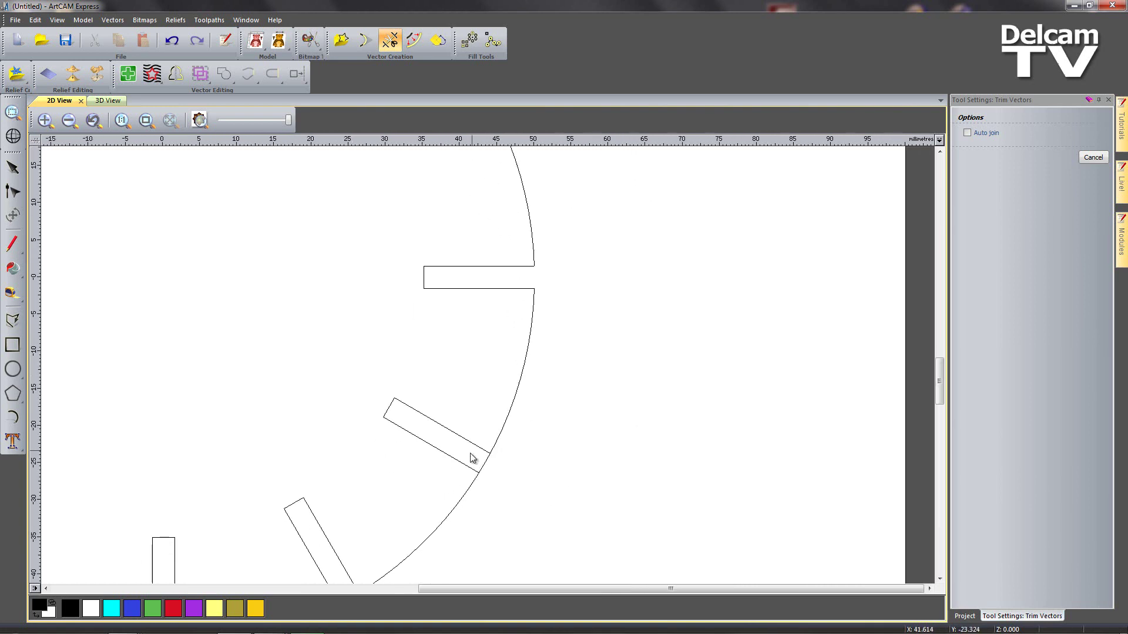
{"action": "scroll", "coordinate": [483, 459], "scroll_direction": "up", "scroll_amount": 6}
{"action": "left_click", "coordinate": [525, 470]}
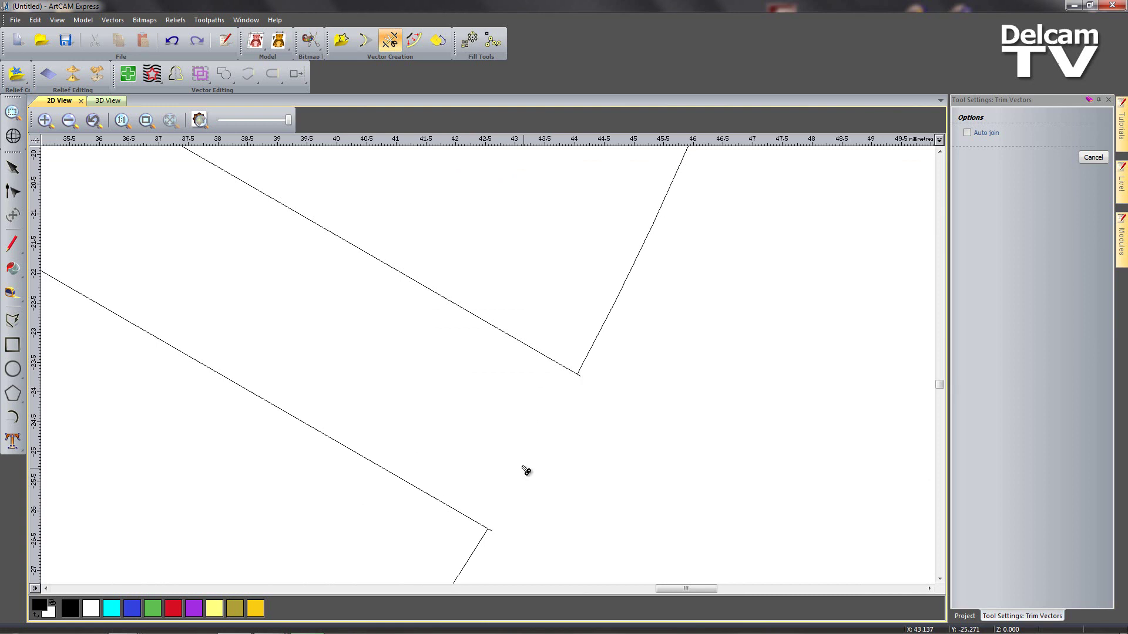
{"action": "left_click", "coordinate": [493, 532]}
{"action": "scroll", "coordinate": [544, 433], "scroll_direction": "down", "scroll_amount": 5}
{"action": "middle_click_drag", "start_coordinate": [363, 501], "coordinate": [461, 398]}
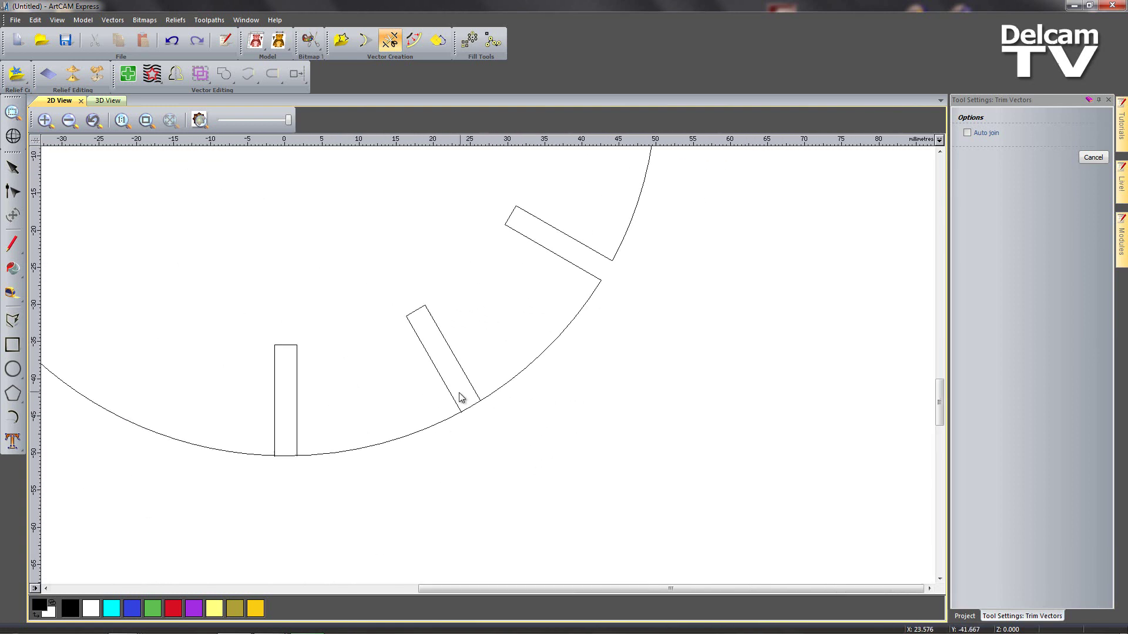
{"action": "scroll", "coordinate": [461, 398], "scroll_direction": "up", "scroll_amount": 4}
{"action": "left_click", "coordinate": [519, 446]}
{"action": "scroll", "coordinate": [505, 455], "scroll_direction": "up", "scroll_amount": 2}
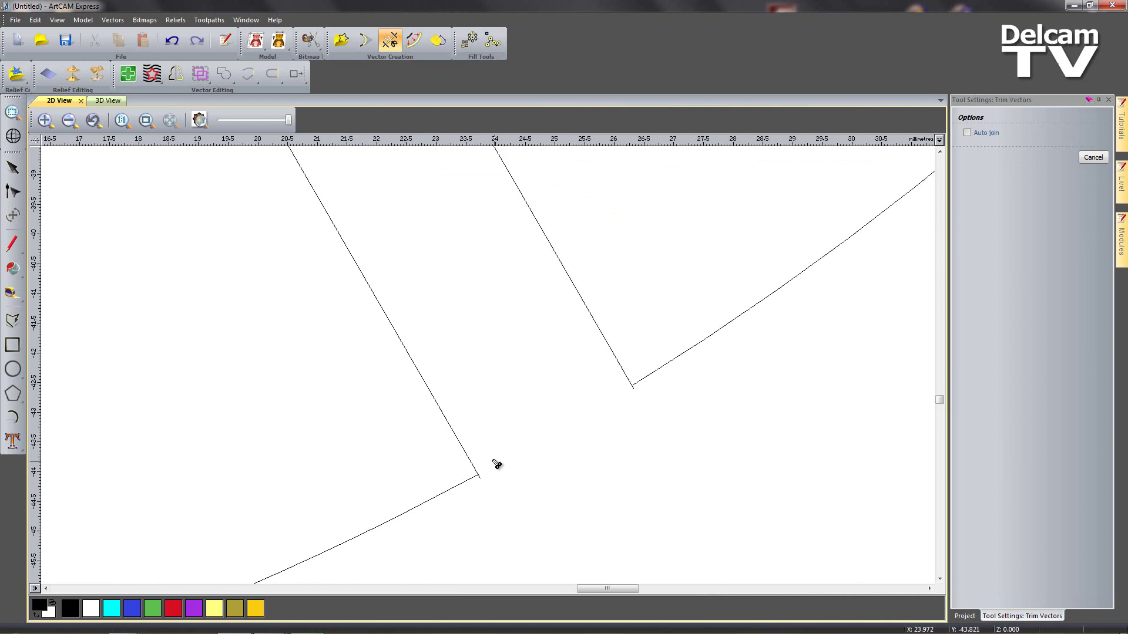
{"action": "left_click", "coordinate": [480, 477]}
{"action": "left_click", "coordinate": [637, 391]}
Open the bottom and left slots into the outline and trim their stubs
{"action": "scroll", "coordinate": [547, 416], "scroll_direction": "down", "scroll_amount": 3}
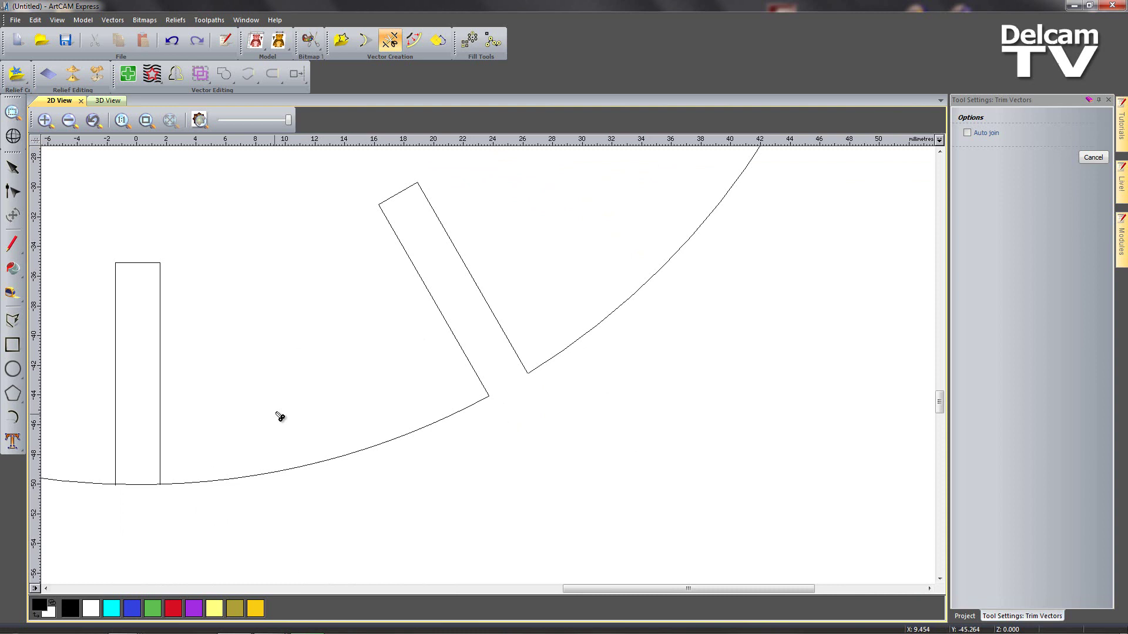
{"action": "middle_click_drag", "start_coordinate": [278, 416], "coordinate": [551, 383]}
{"action": "scroll", "coordinate": [457, 463], "scroll_direction": "up", "scroll_amount": 3}
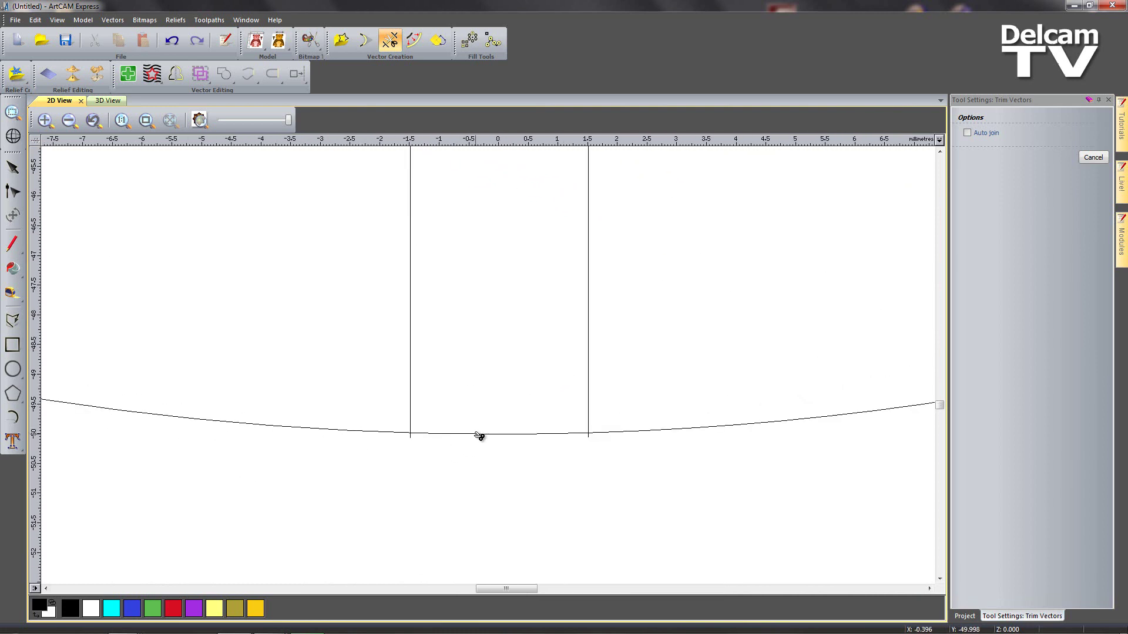
{"action": "left_click", "coordinate": [479, 435]}
{"action": "left_click", "coordinate": [412, 437]}
{"action": "scroll", "coordinate": [467, 420], "scroll_direction": "down", "scroll_amount": 5}
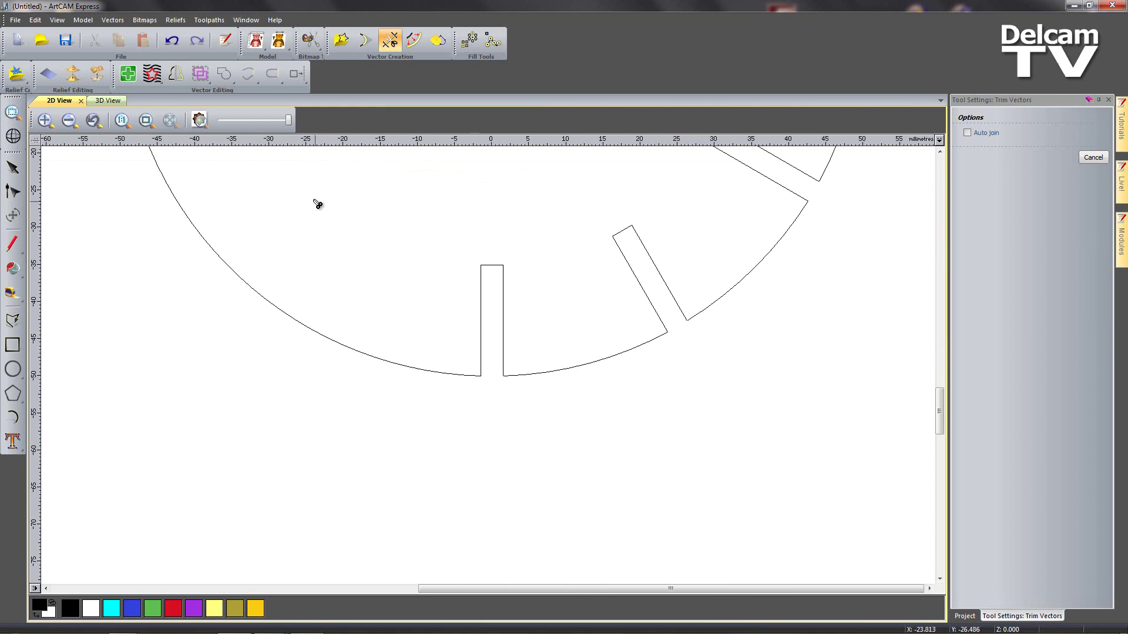
{"action": "middle_click_drag", "start_coordinate": [317, 204], "coordinate": [456, 445]}
{"action": "middle_click_drag", "start_coordinate": [302, 239], "coordinate": [430, 292]}
{"action": "scroll", "coordinate": [431, 292], "scroll_direction": "up", "scroll_amount": 5}
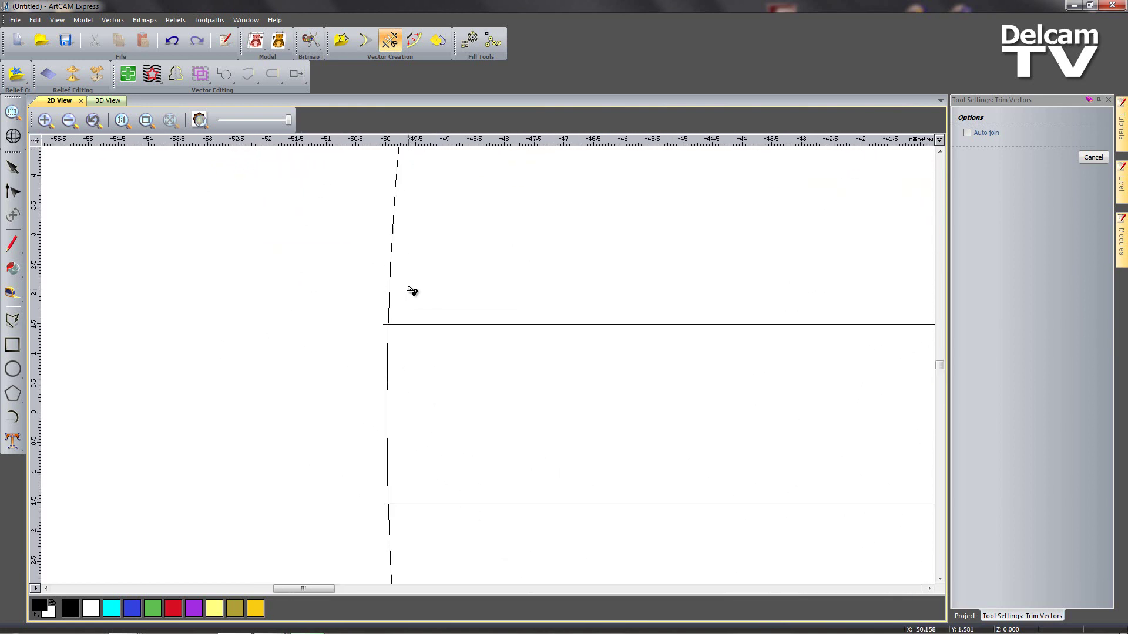
{"action": "left_click", "coordinate": [388, 386]}
{"action": "left_click", "coordinate": [385, 325]}
Cut the arc across the upper-left slot's mouth, undoing a mistaken corner trim
{"action": "middle_click_drag", "start_coordinate": [440, 245], "coordinate": [394, 558]}
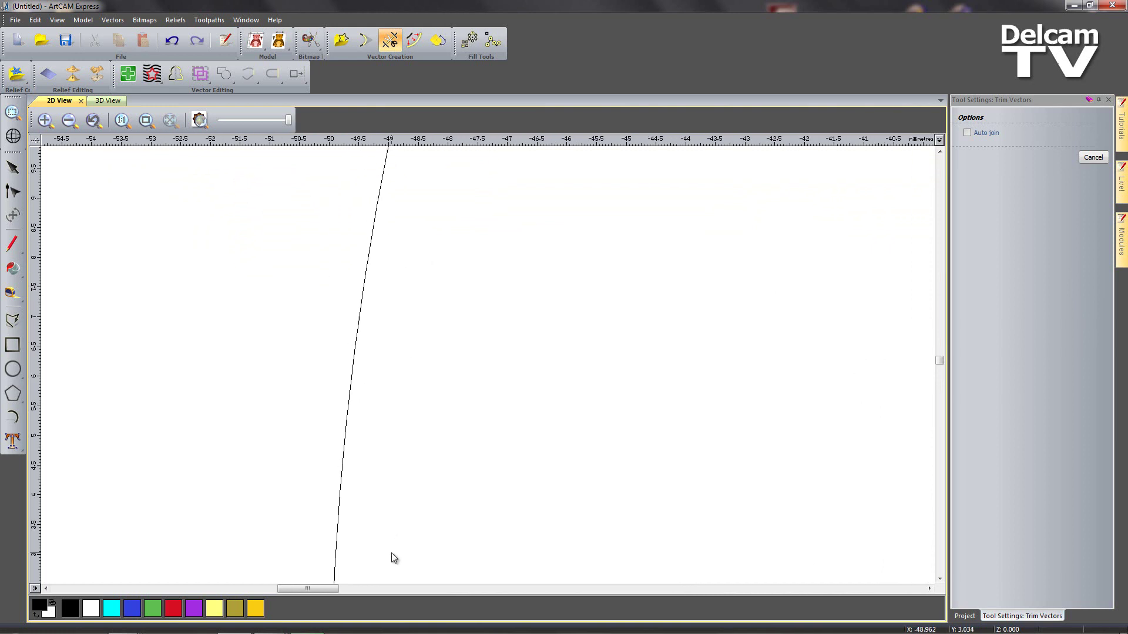
{"action": "middle_click_drag", "start_coordinate": [526, 257], "coordinate": [451, 562]}
{"action": "middle_click_drag", "start_coordinate": [506, 279], "coordinate": [440, 517]}
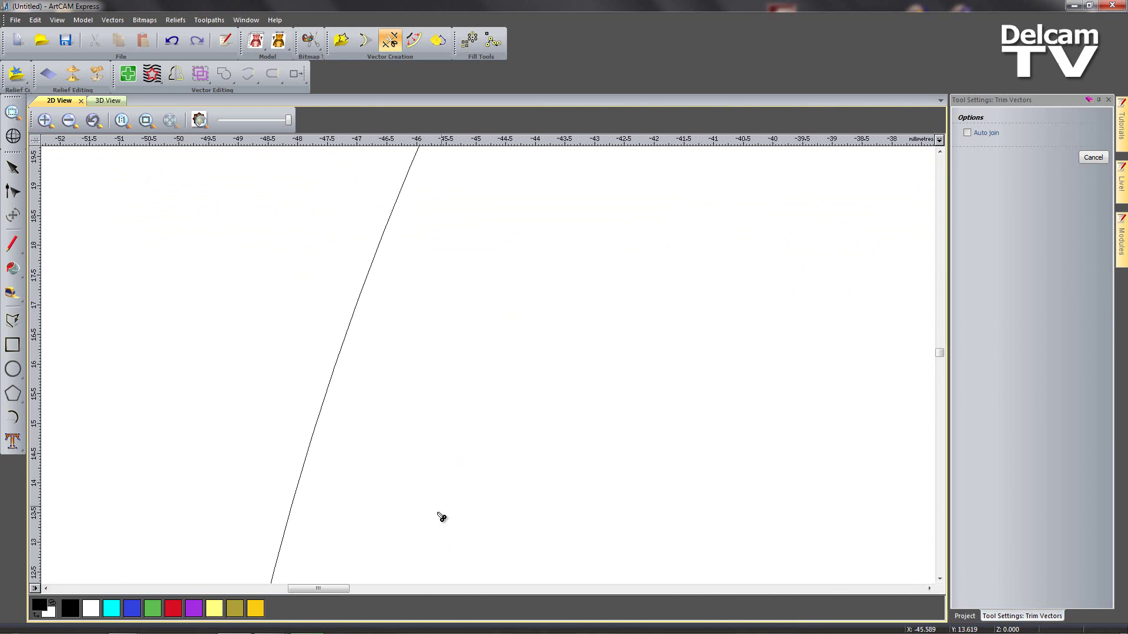
{"action": "mouse_move", "coordinate": [569, 212]}
{"action": "middle_mouse_down"}
{"action": "mouse_move", "coordinate": [424, 320]}
{"action": "mouse_move", "coordinate": [369, 456]}
{"action": "middle_mouse_up"}
{"action": "middle_click_drag", "start_coordinate": [386, 234], "coordinate": [344, 486]}
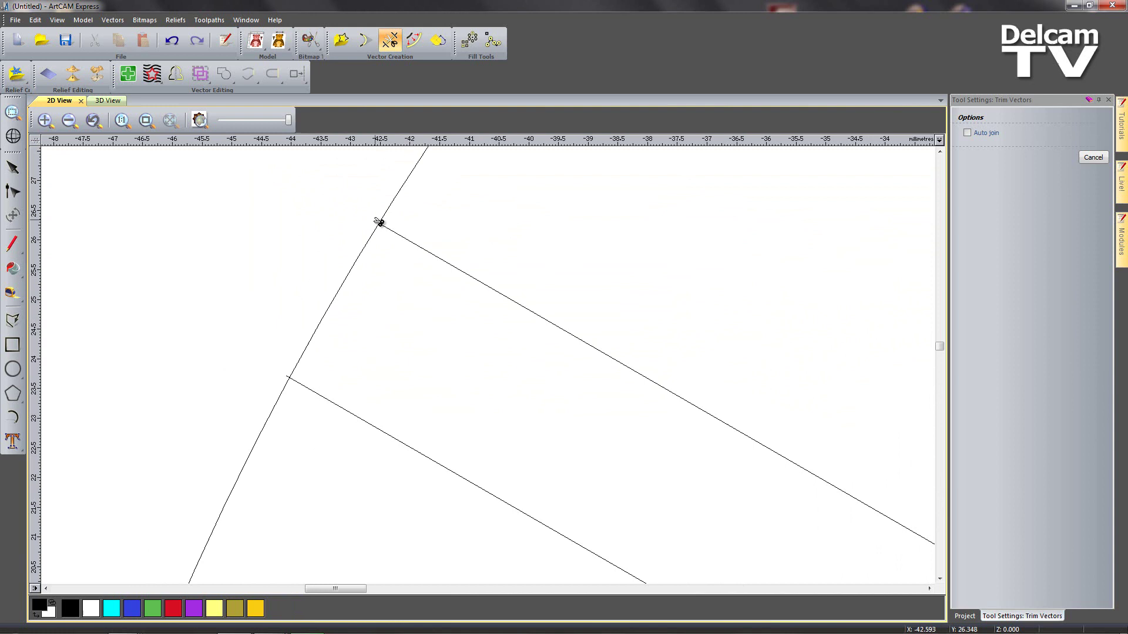
{"action": "left_click", "coordinate": [357, 263]}
{"action": "left_click", "coordinate": [289, 379]}
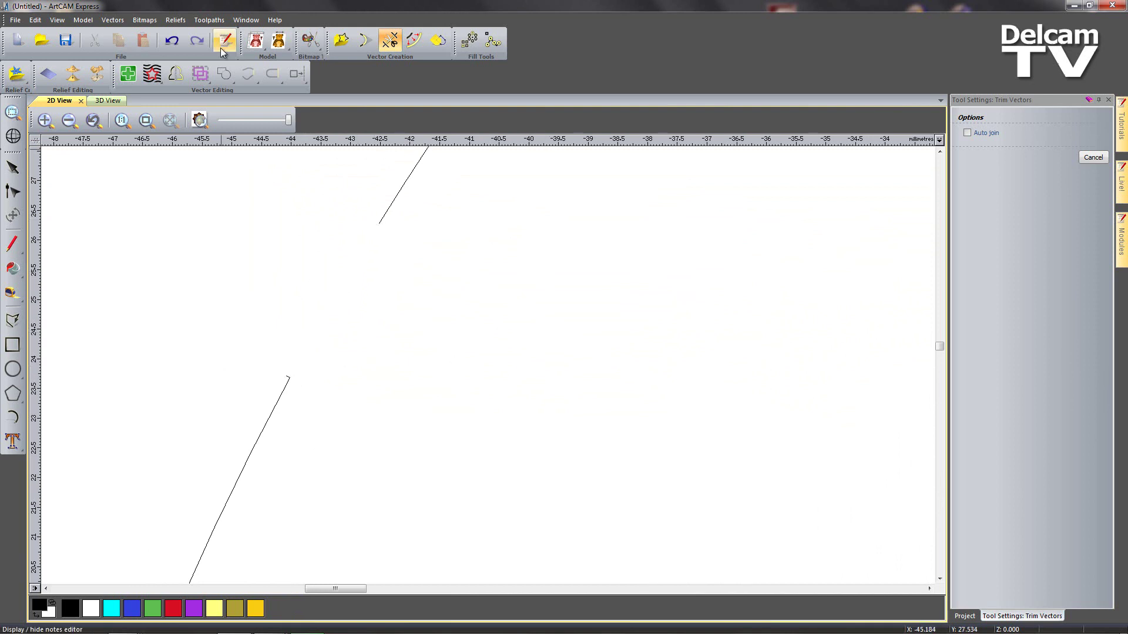
{"action": "key", "text": "ctrl+z"}
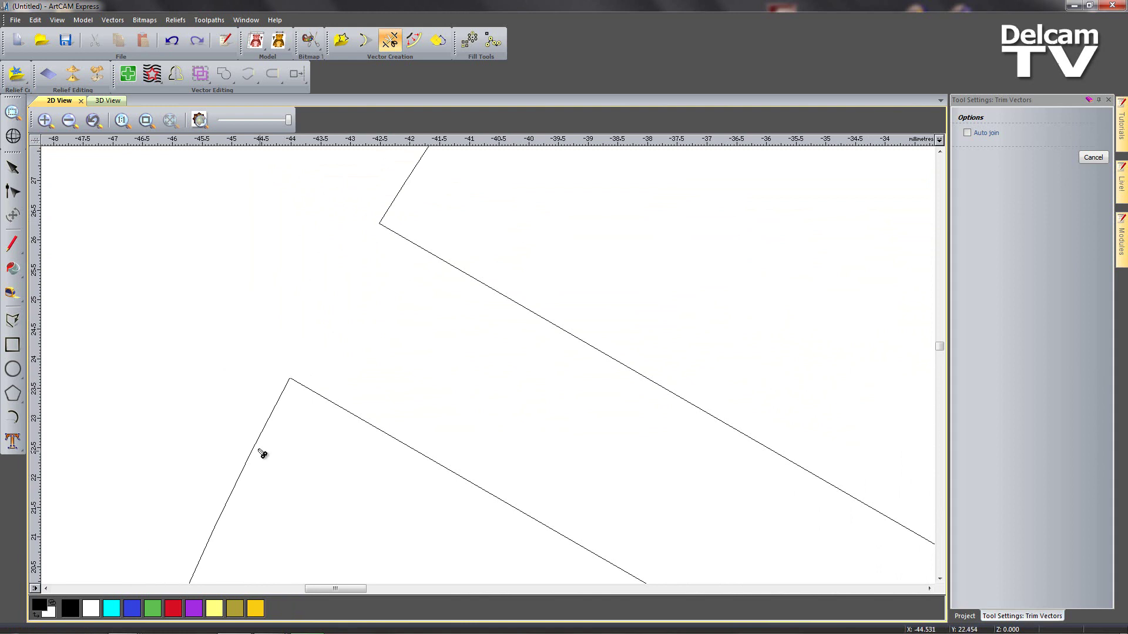
Cut the arc across the top slot's mouth and trim both stubs above it
{"action": "scroll", "coordinate": [503, 310], "scroll_direction": "down", "scroll_amount": 2}
{"action": "middle_click_drag", "start_coordinate": [504, 310], "coordinate": [458, 512]}
{"action": "middle_click_drag", "start_coordinate": [738, 259], "coordinate": [511, 524]}
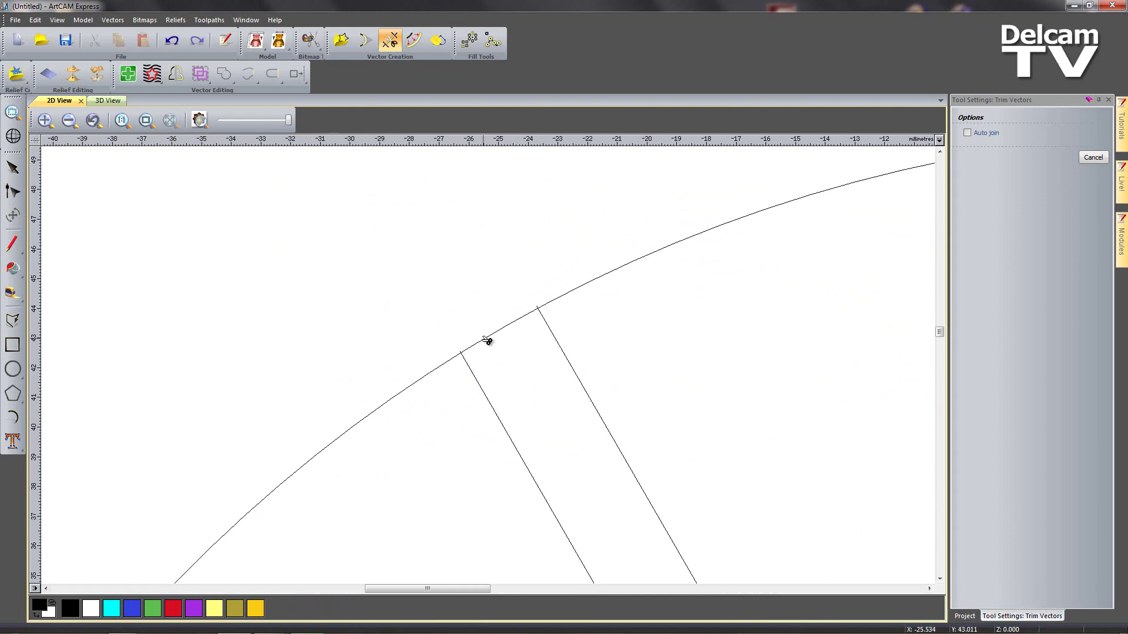
{"action": "scroll", "coordinate": [488, 340], "scroll_direction": "up", "scroll_amount": 4}
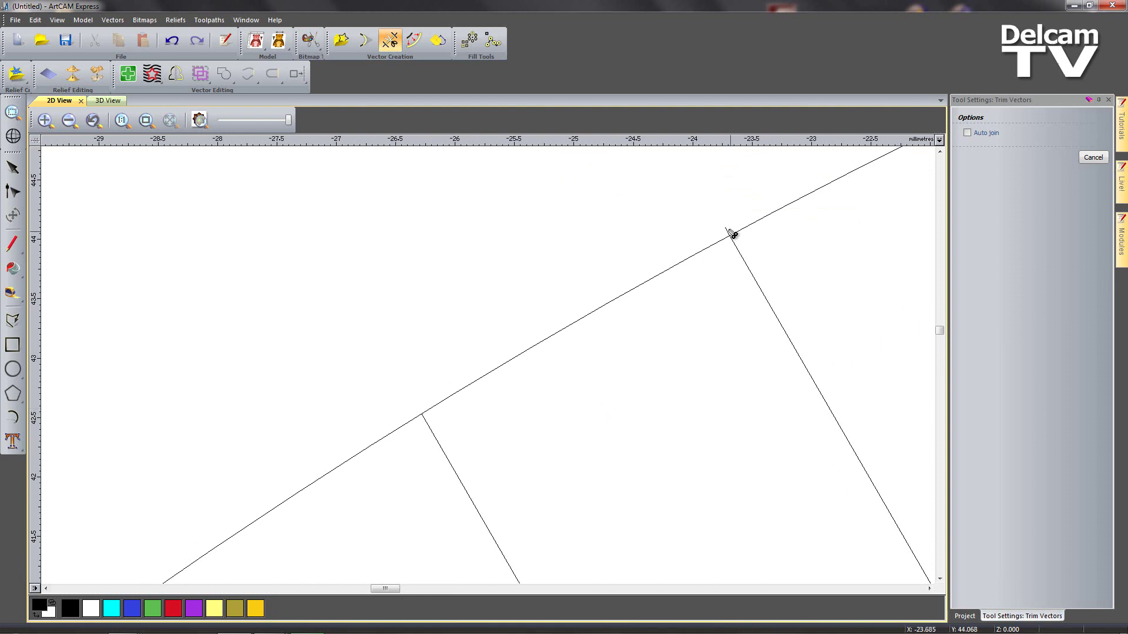
{"action": "scroll", "coordinate": [626, 296], "scroll_direction": "down", "scroll_amount": 5}
{"action": "scroll", "coordinate": [711, 316], "scroll_direction": "up", "scroll_amount": 2}
{"action": "scroll", "coordinate": [523, 401], "scroll_direction": "up", "scroll_amount": 2}
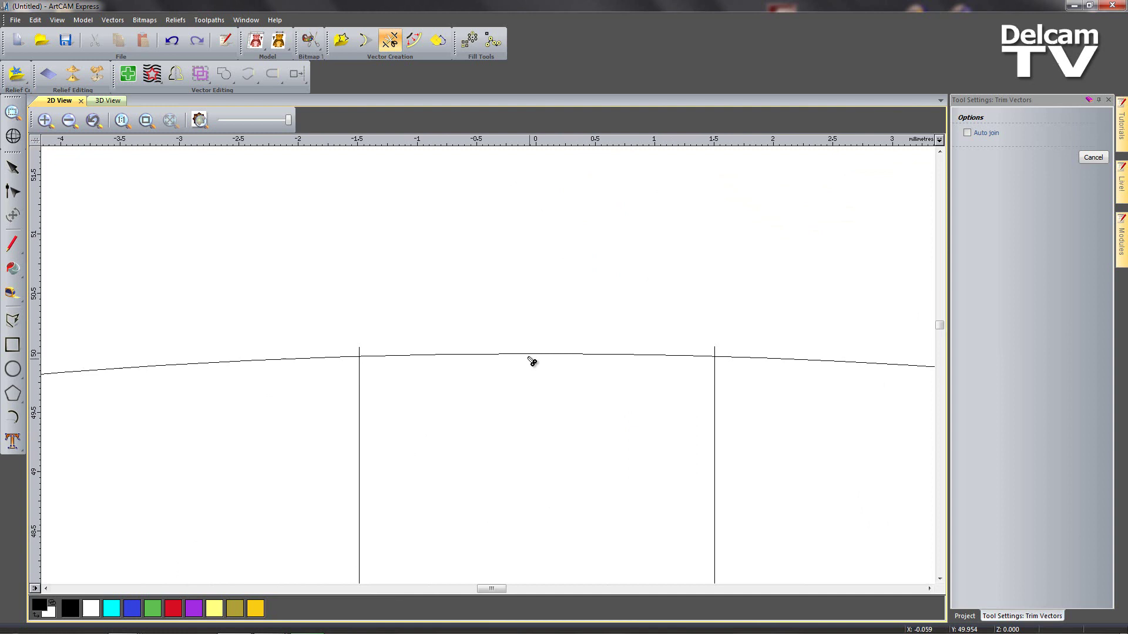
{"action": "left_click", "coordinate": [533, 356]}
{"action": "left_click", "coordinate": [362, 351]}
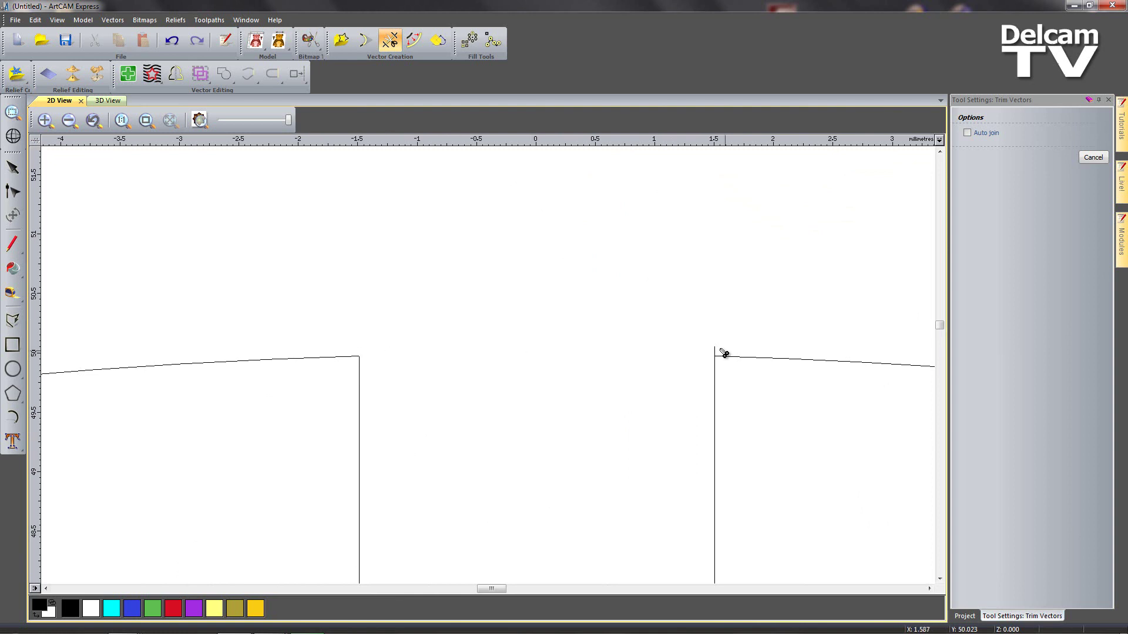
{"action": "left_click", "coordinate": [717, 351]}
{"action": "scroll", "coordinate": [662, 408], "scroll_direction": "down", "scroll_amount": 10}
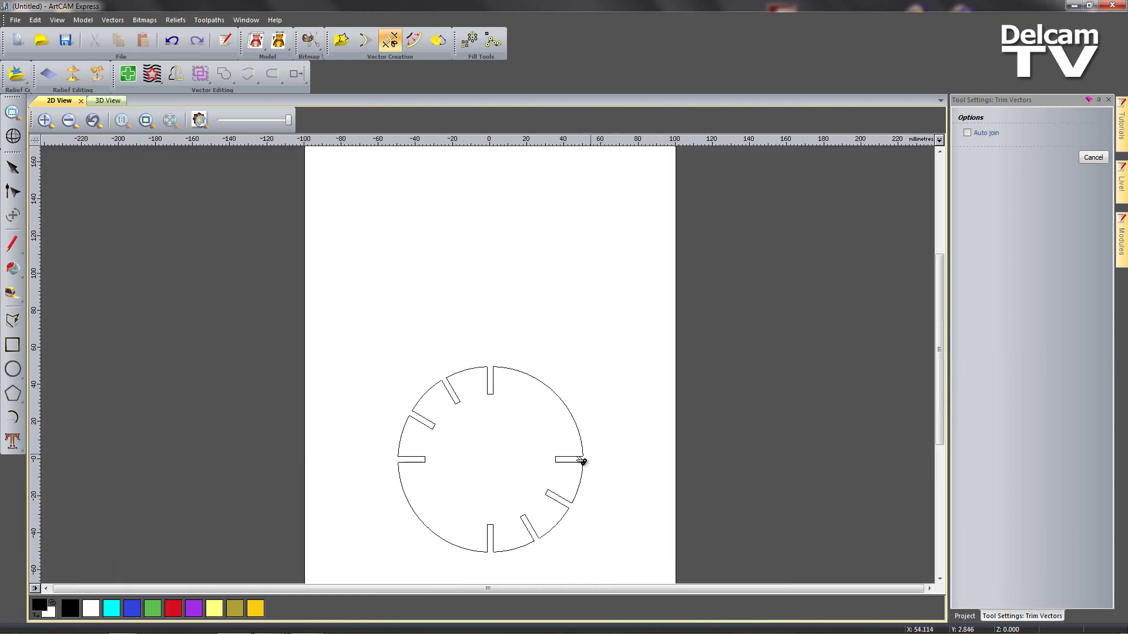
Join the slotted circle's pieces into one vector with Join Coincident Nodes
{"action": "middle_click_drag", "start_coordinate": [492, 432], "coordinate": [485, 387]}
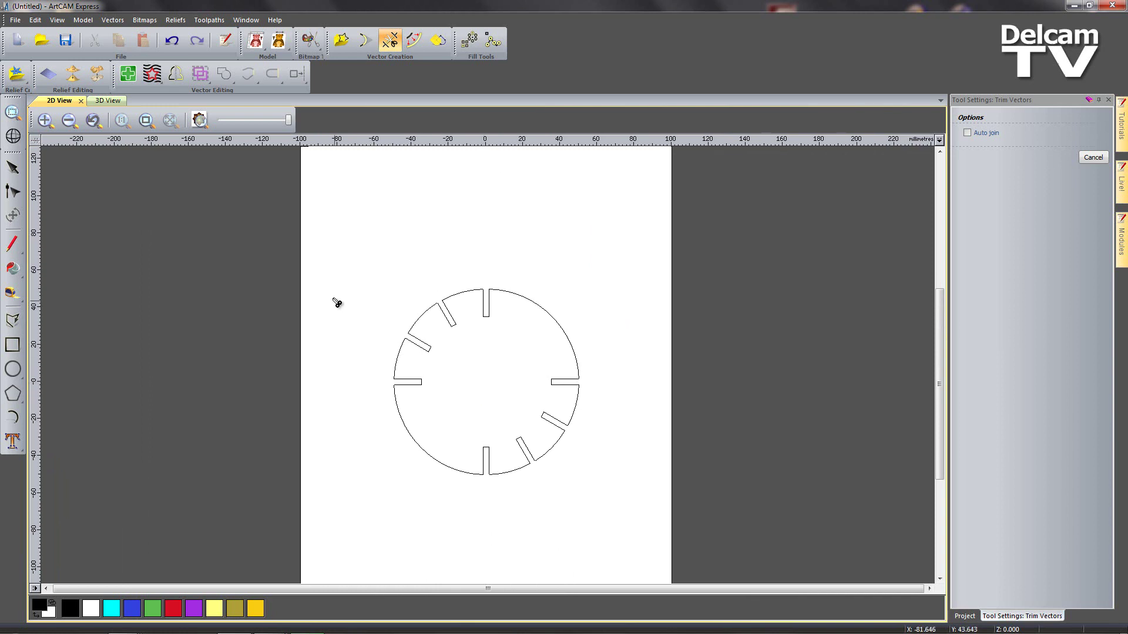
{"action": "left_click", "coordinate": [11, 169]}
{"action": "left_click_drag", "start_coordinate": [337, 245], "coordinate": [650, 569]}
{"action": "scroll", "coordinate": [518, 399], "scroll_direction": "up", "scroll_amount": 2}
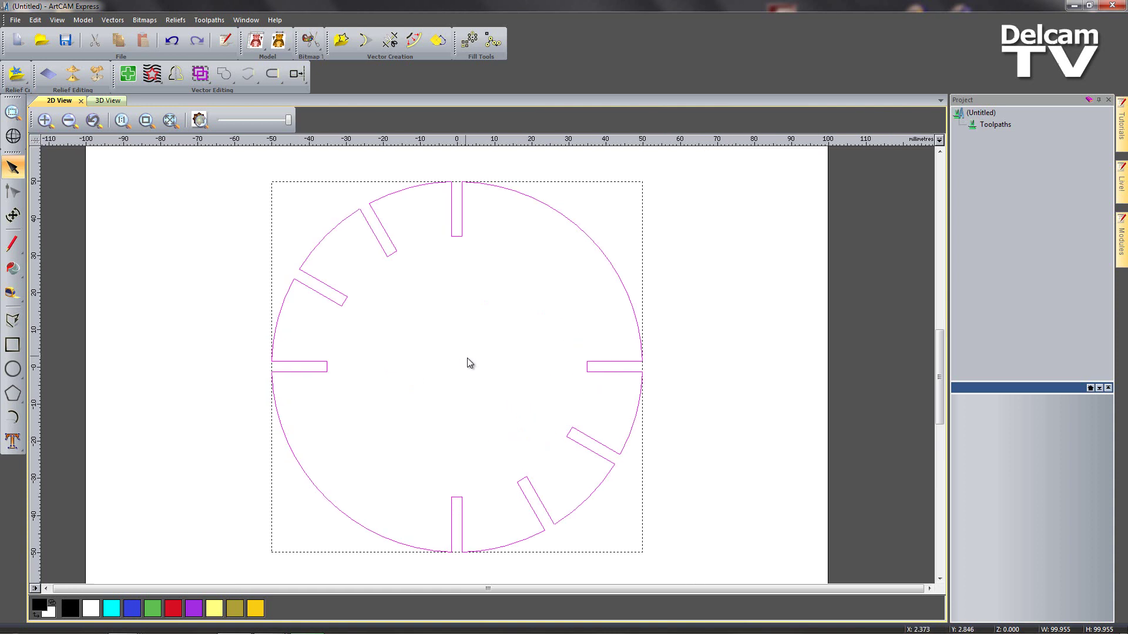
{"action": "left_click", "coordinate": [247, 77]}
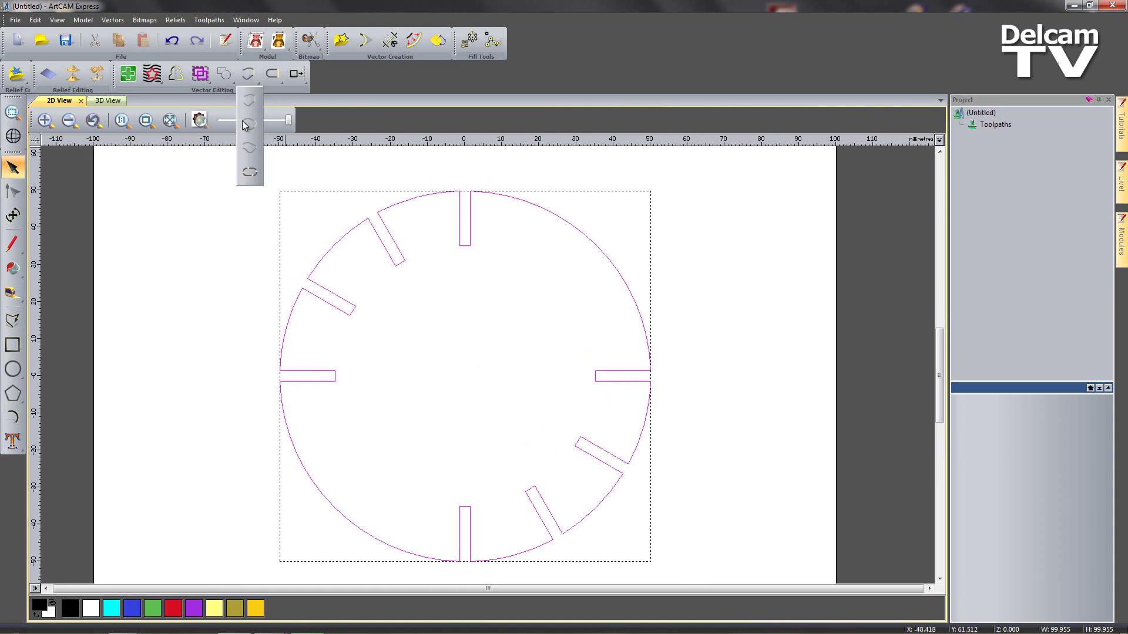
{"action": "left_click", "coordinate": [248, 171]}
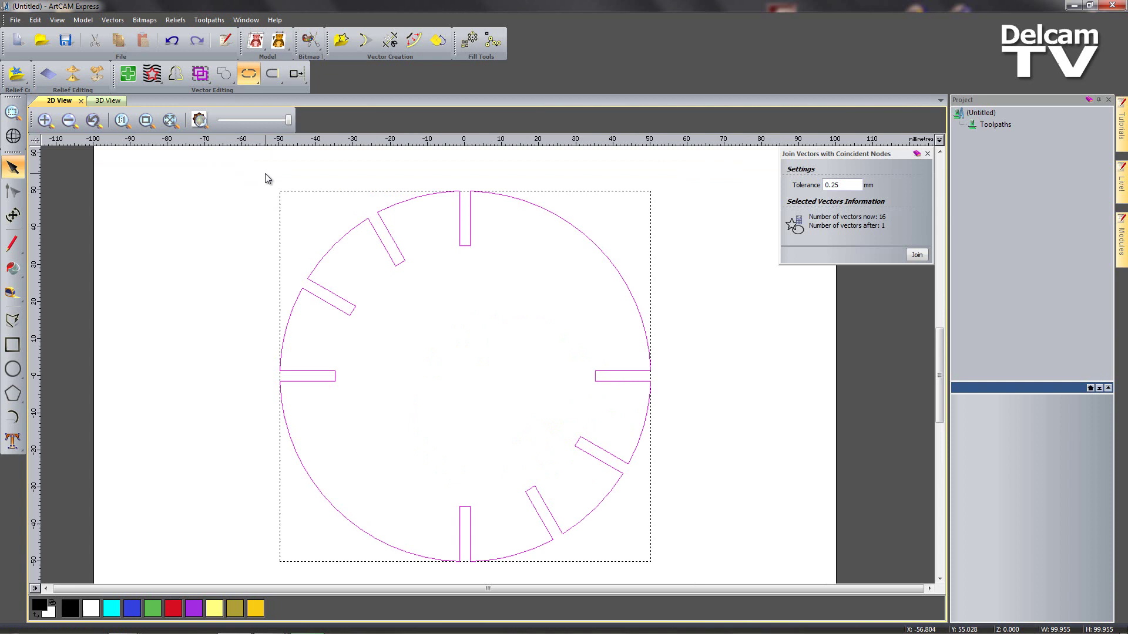
{"action": "left_click_drag", "start_coordinate": [847, 153], "coordinate": [730, 169]}
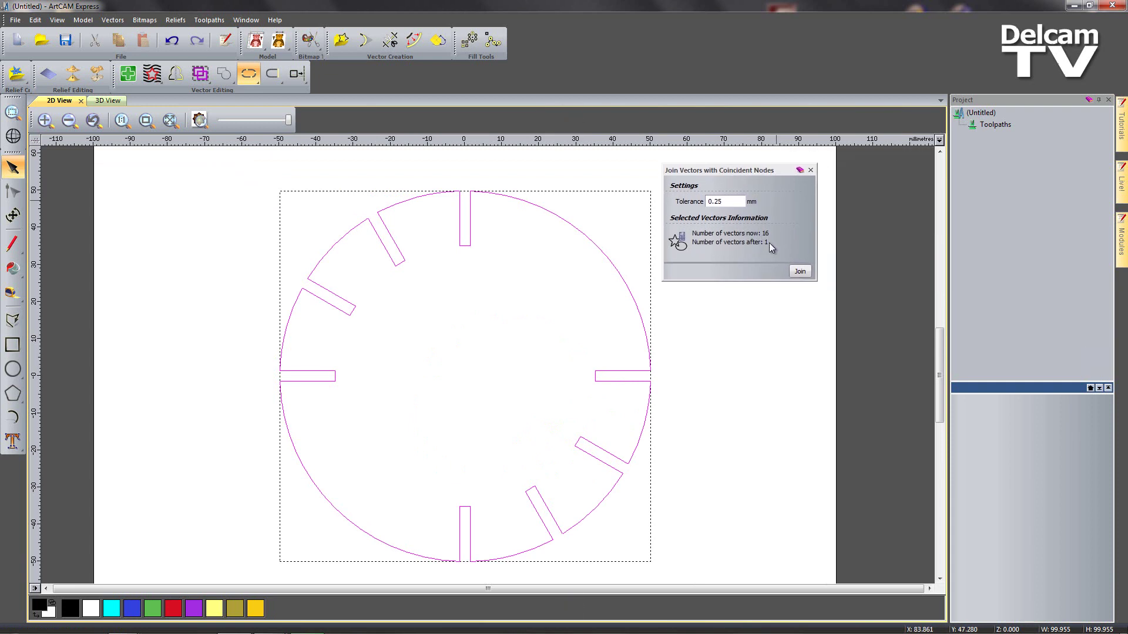
{"action": "left_click", "coordinate": [799, 272]}
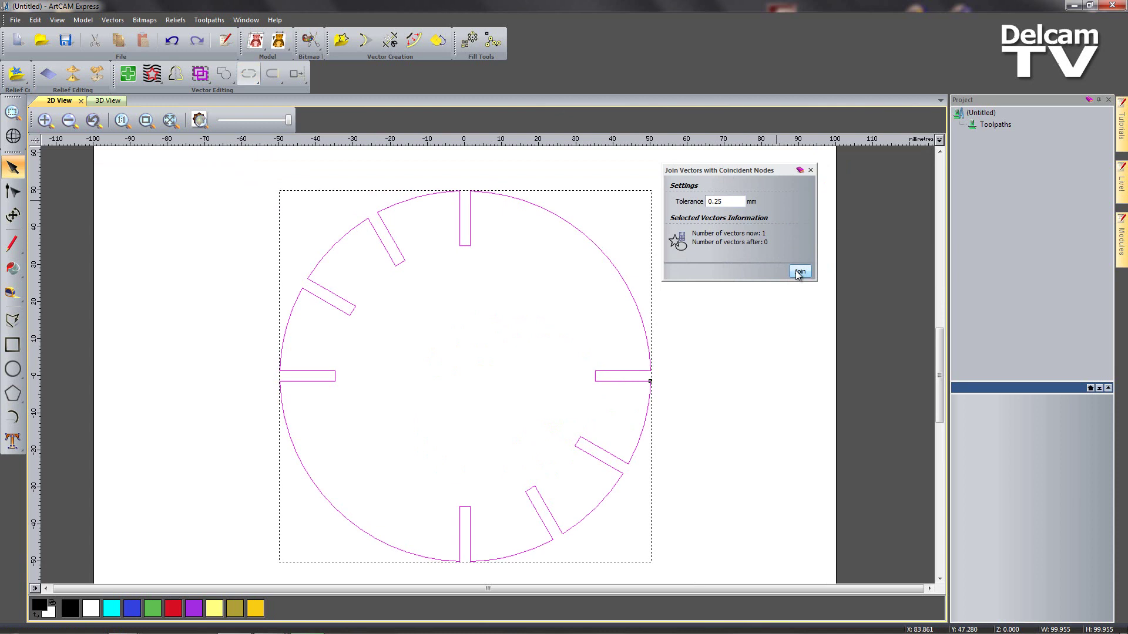
{"action": "left_click", "coordinate": [811, 171]}
Move the notched disc toward the left side of the sheet
{"action": "left_click", "coordinate": [765, 296]}
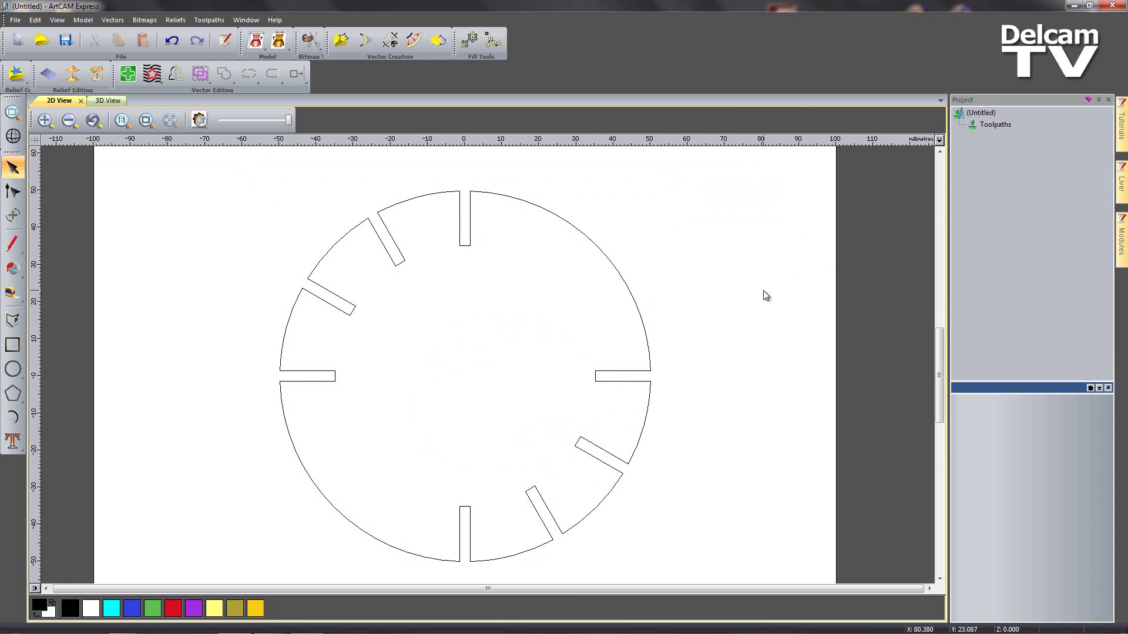
{"action": "left_click", "coordinate": [640, 445]}
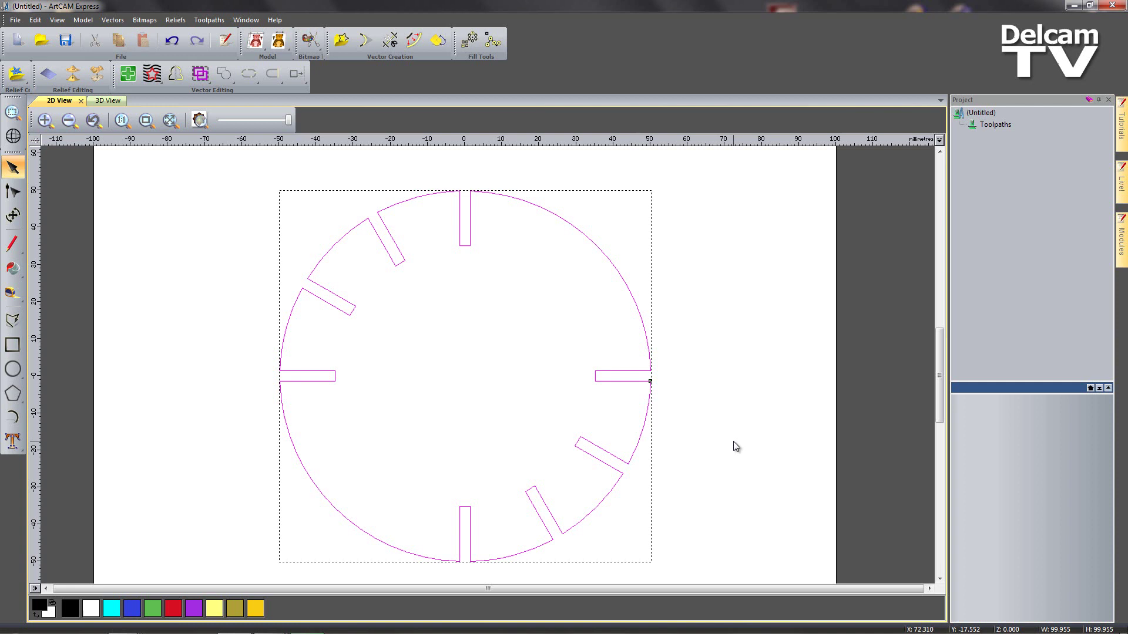
{"action": "left_click_drag", "start_coordinate": [615, 432], "coordinate": [506, 431]}
{"action": "left_click", "coordinate": [628, 434]}
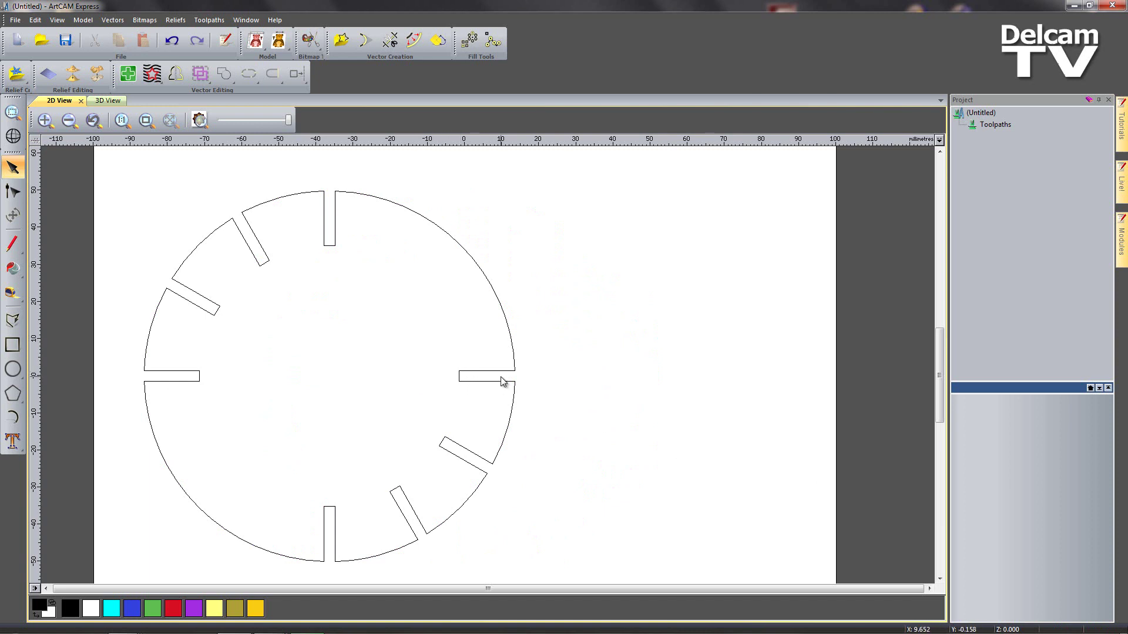
{"action": "middle_click_drag", "start_coordinate": [630, 432], "coordinate": [573, 476]}
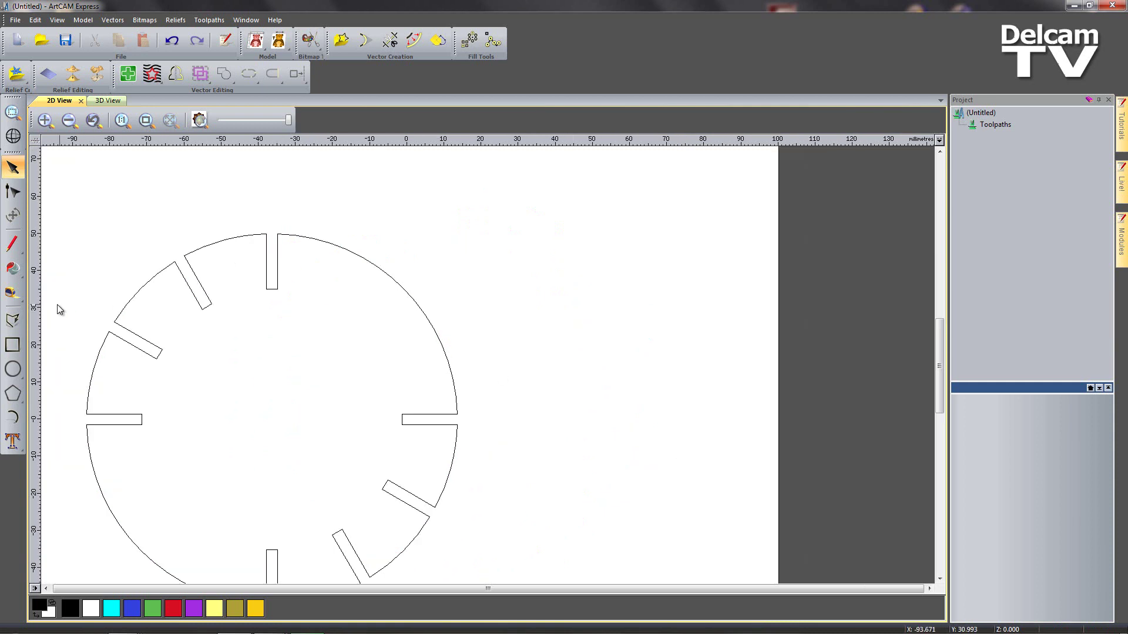
Draw a horizontal polyline from the right slot's corner out past the circle
{"action": "left_click", "coordinate": [13, 320]}
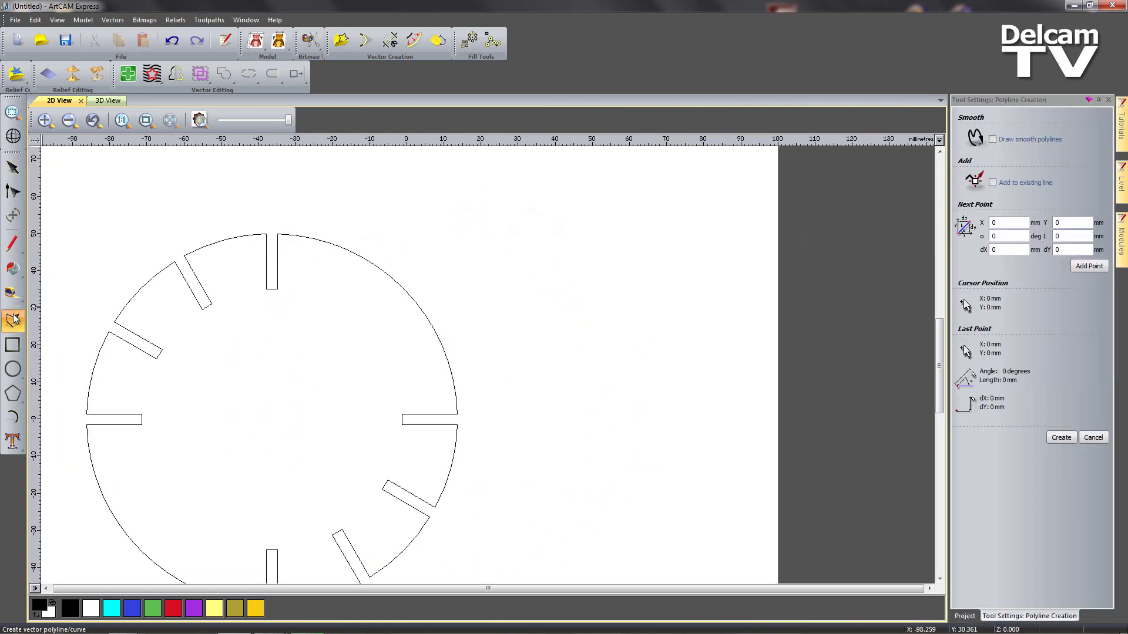
{"action": "left_click", "coordinate": [402, 424]}
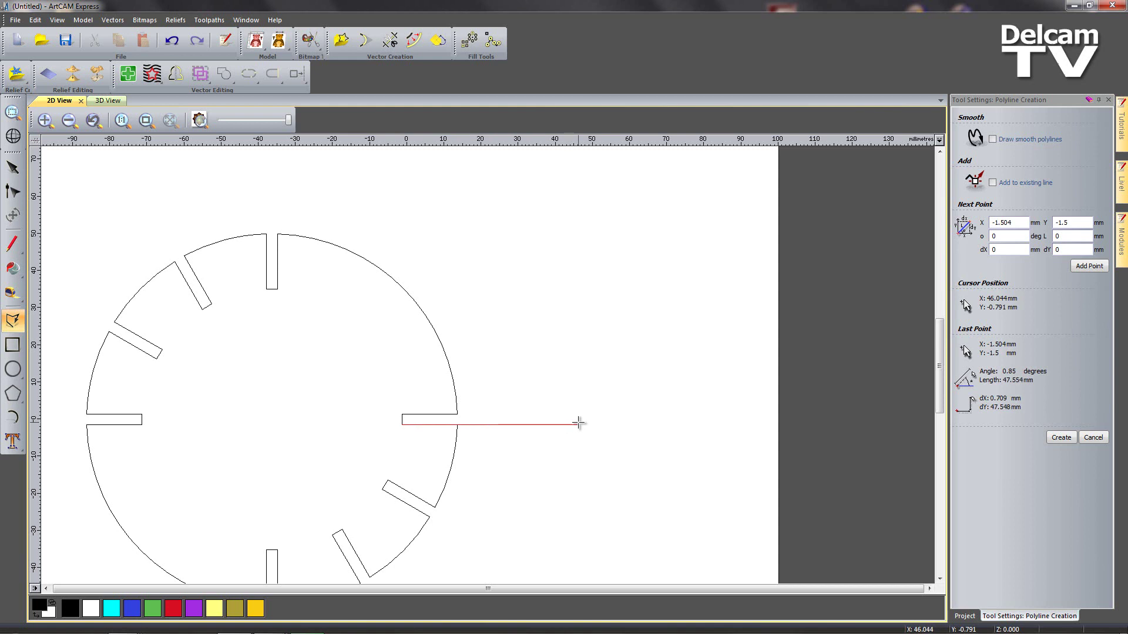
{"action": "left_click", "coordinate": [610, 427]}
{"action": "right_click", "coordinate": [611, 426]}
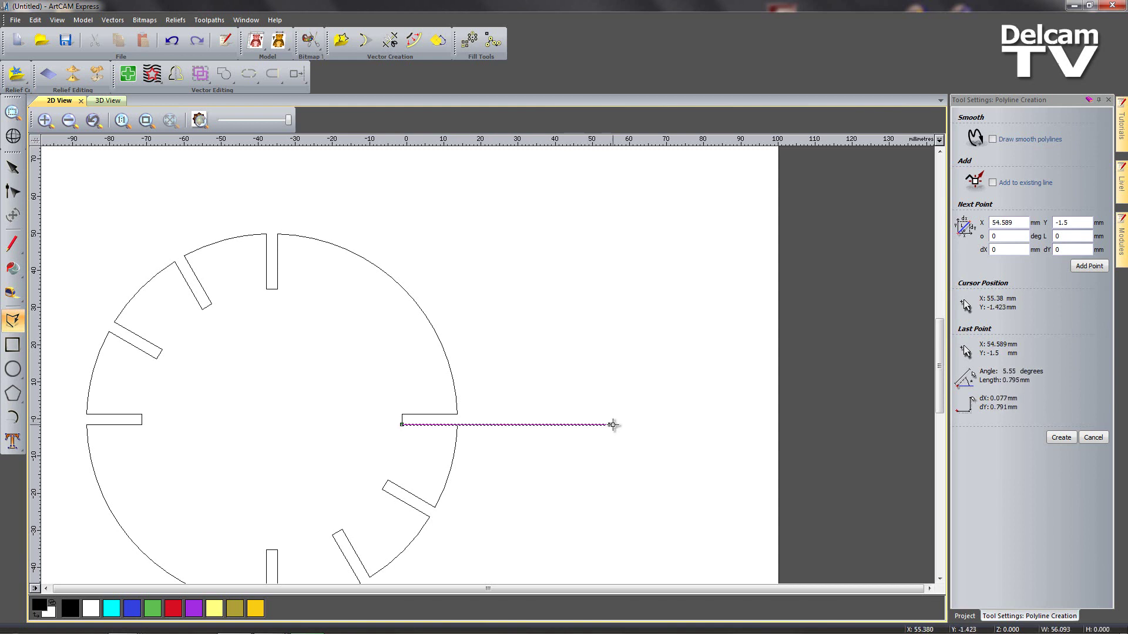
{"action": "middle_click_drag", "start_coordinate": [629, 421], "coordinate": [611, 436]}
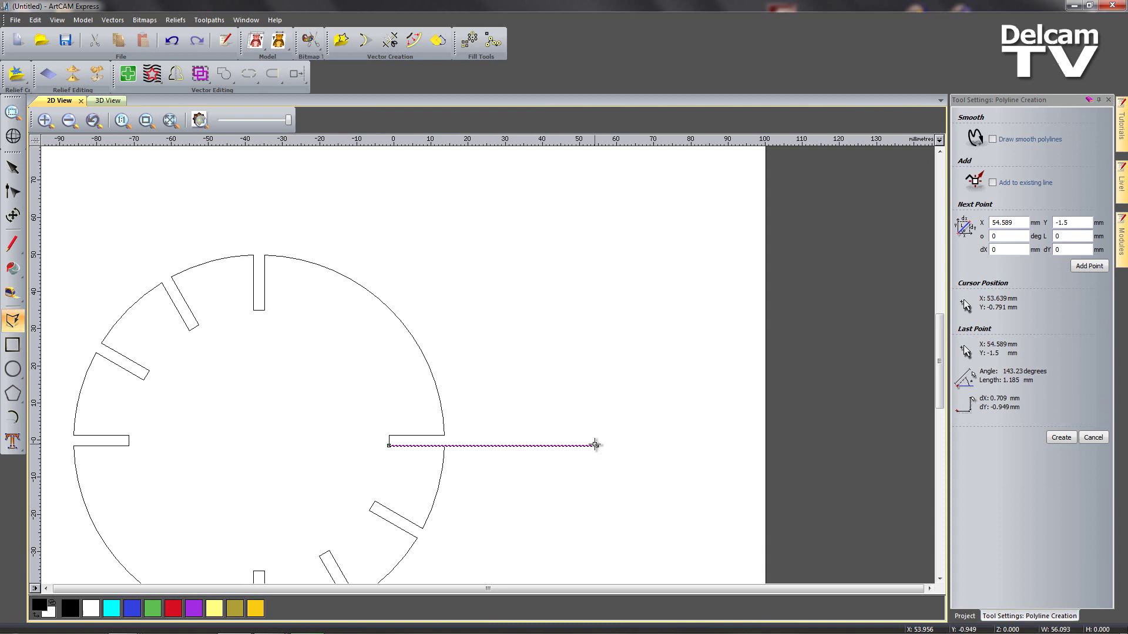
Draw a triangular polyline from the slot's upper corner, peaking near X 21.7, Y 35.4 mm
{"action": "left_click", "coordinate": [389, 435]}
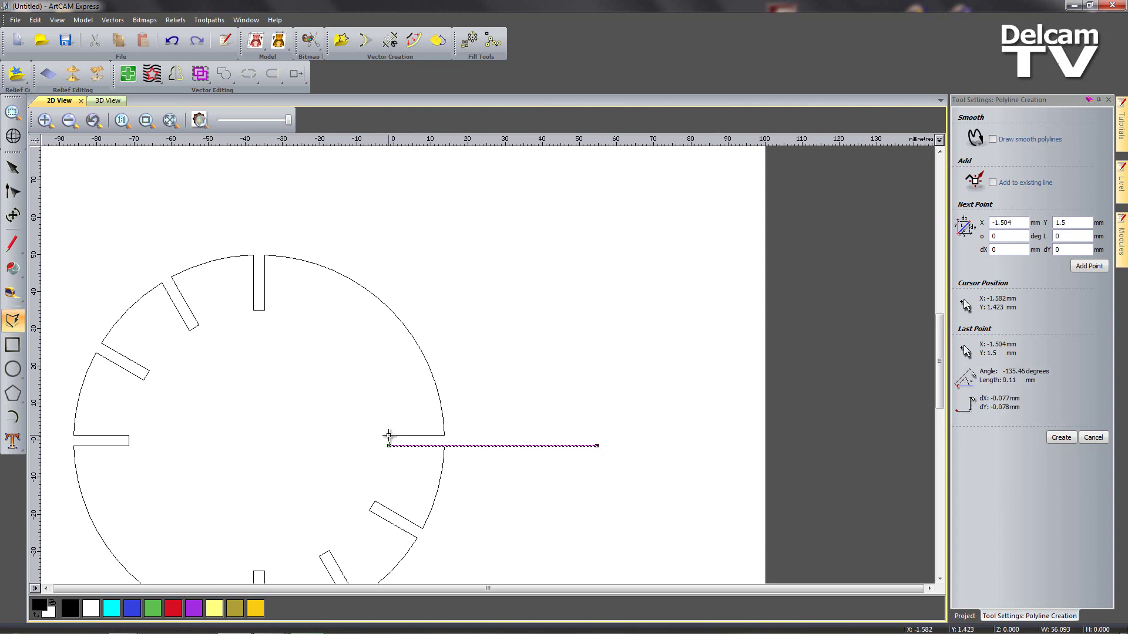
{"action": "left_click", "coordinate": [475, 310]}
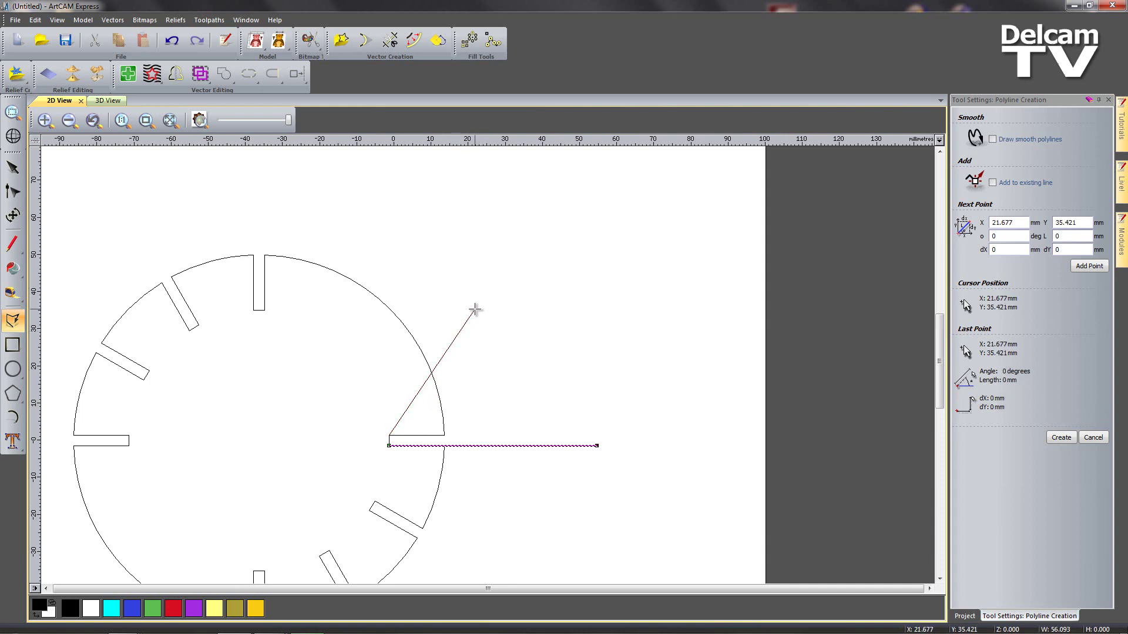
{"action": "left_click", "coordinate": [558, 445]}
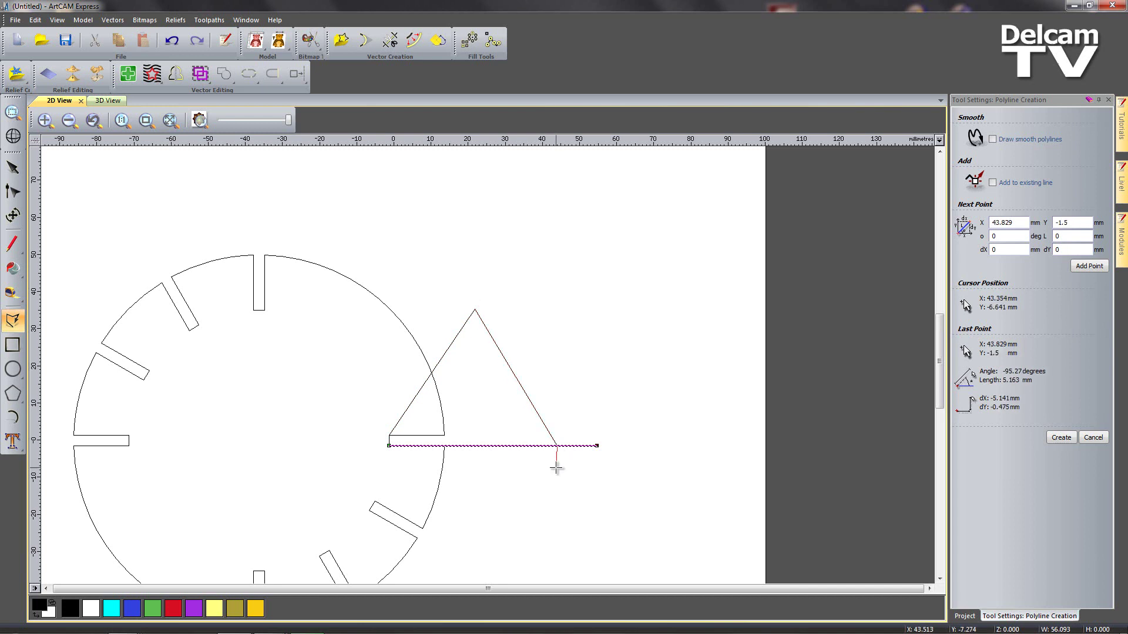
{"action": "right_click", "coordinate": [569, 495]}
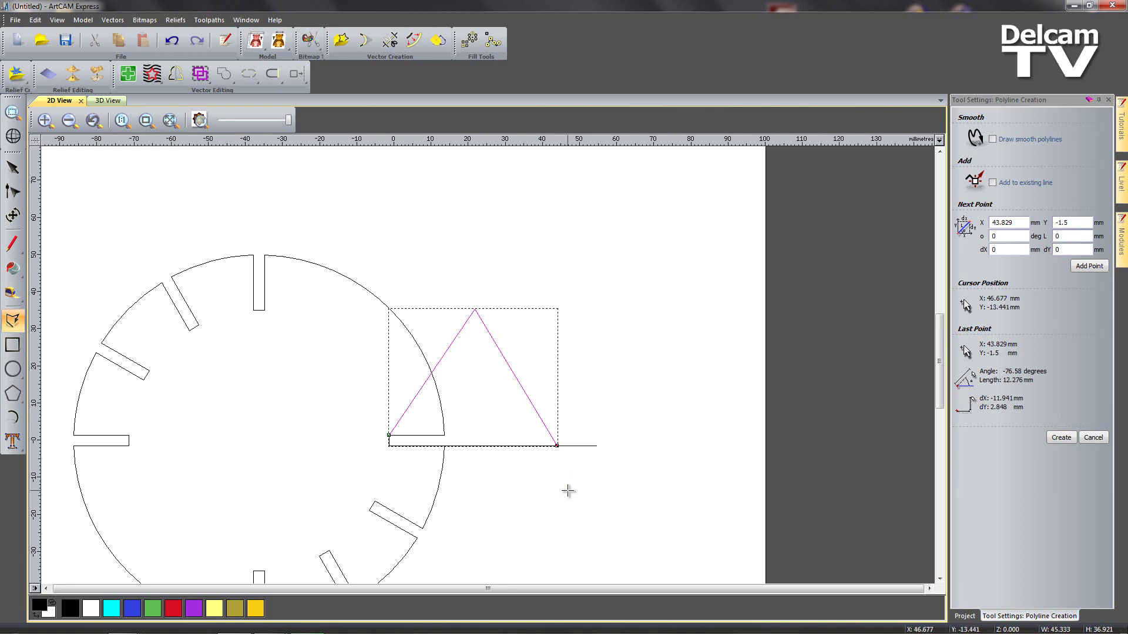
Place a copy of the triangle lower down
{"action": "left_click", "coordinate": [14, 169]}
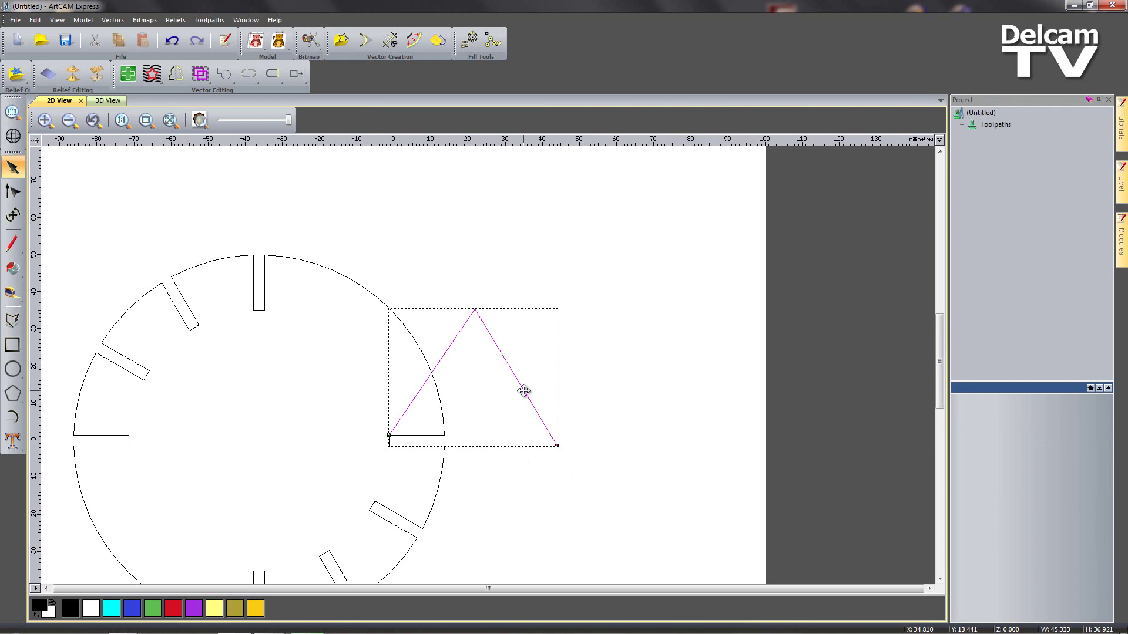
{"action": "left_click_drag", "start_coordinate": [524, 397], "coordinate": [522, 448]}
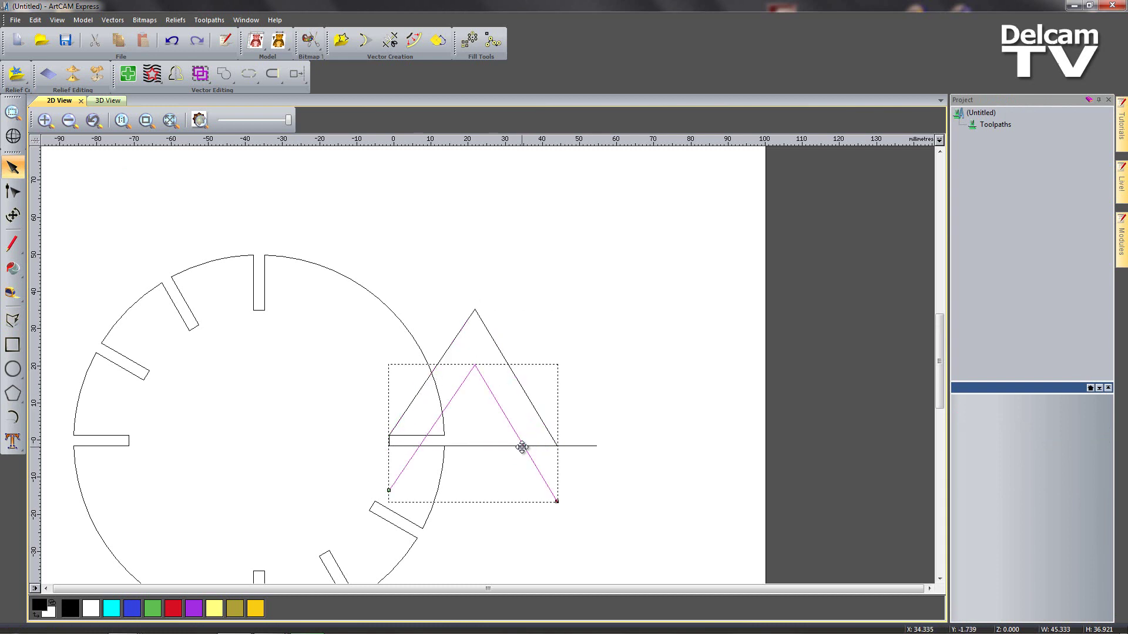
{"action": "left_click", "coordinate": [635, 409]}
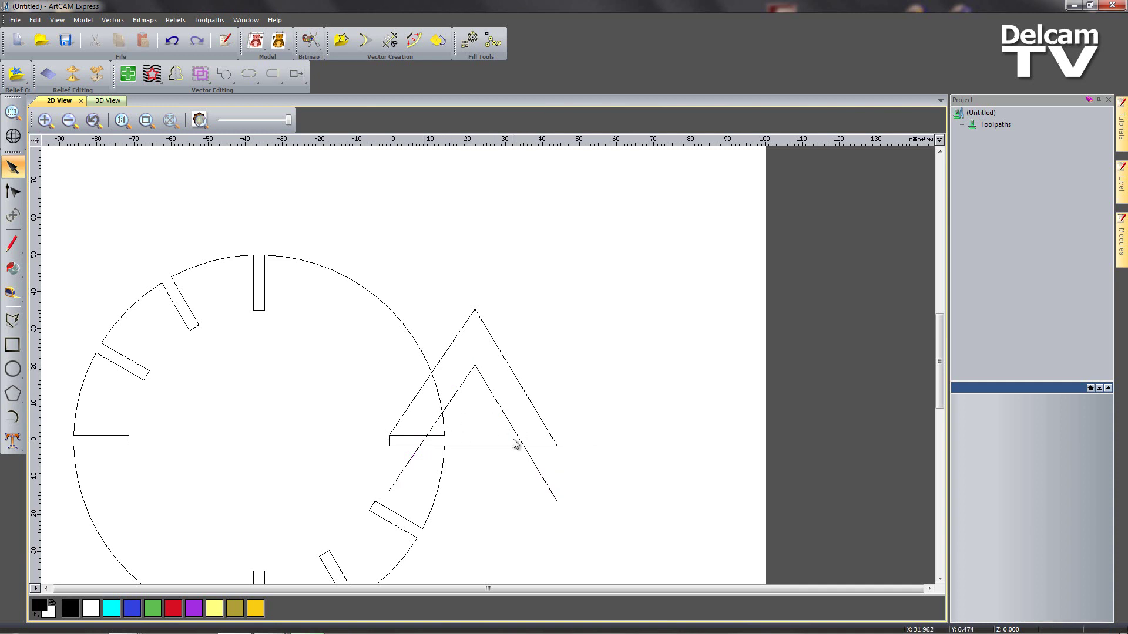
Trim the lower copy's left leg off below the horizontal line
{"action": "left_click", "coordinate": [457, 397]}
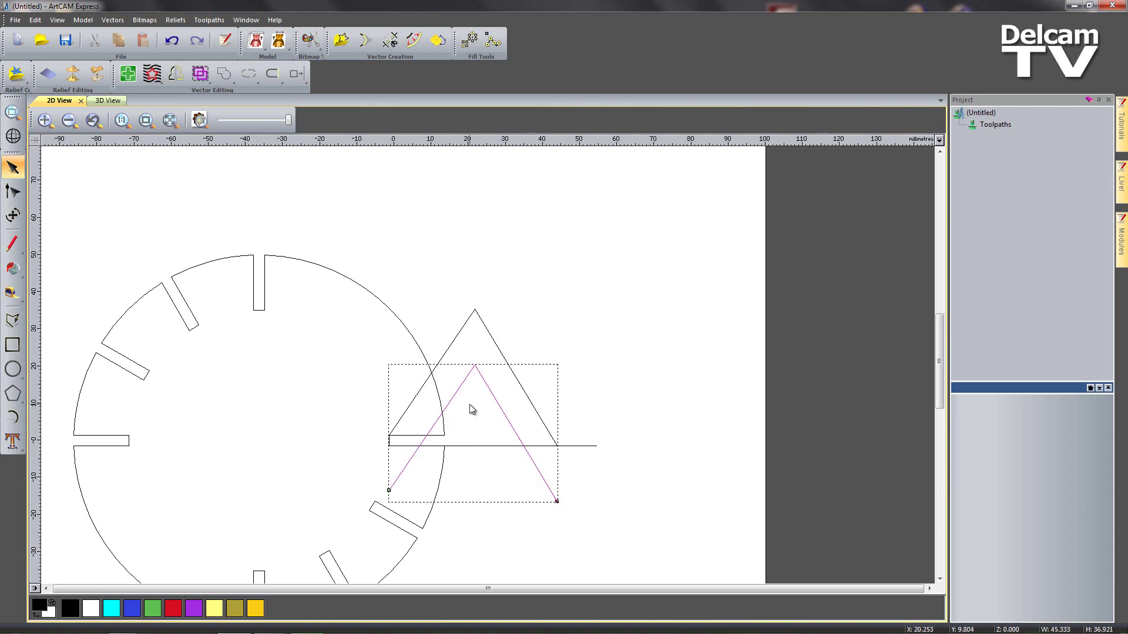
{"action": "left_click", "coordinate": [390, 41]}
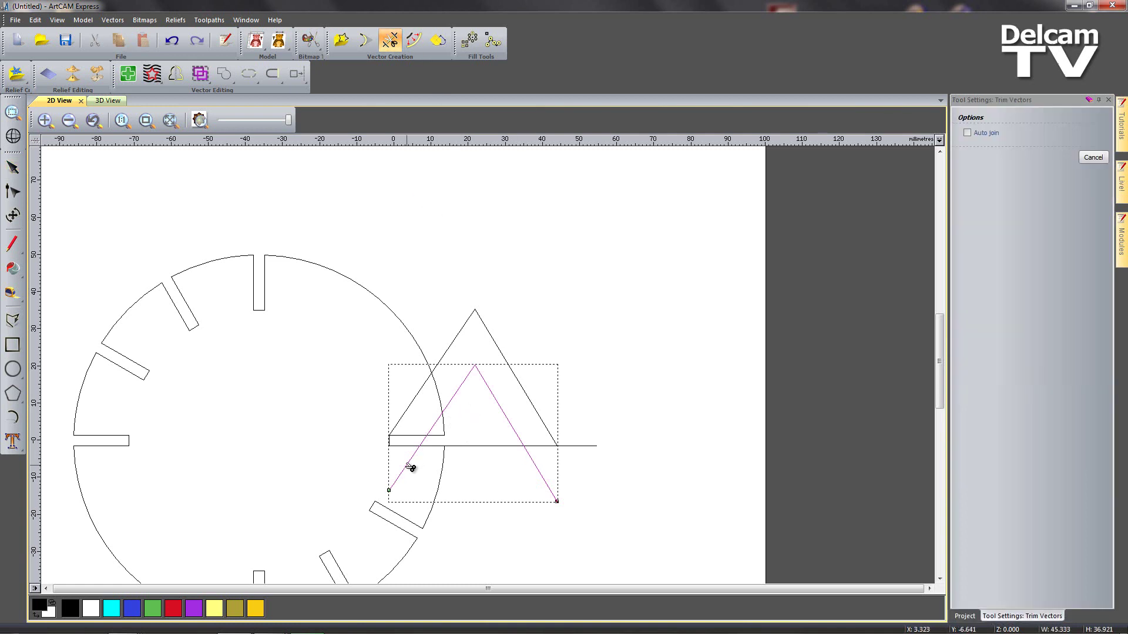
{"action": "left_click", "coordinate": [409, 468]}
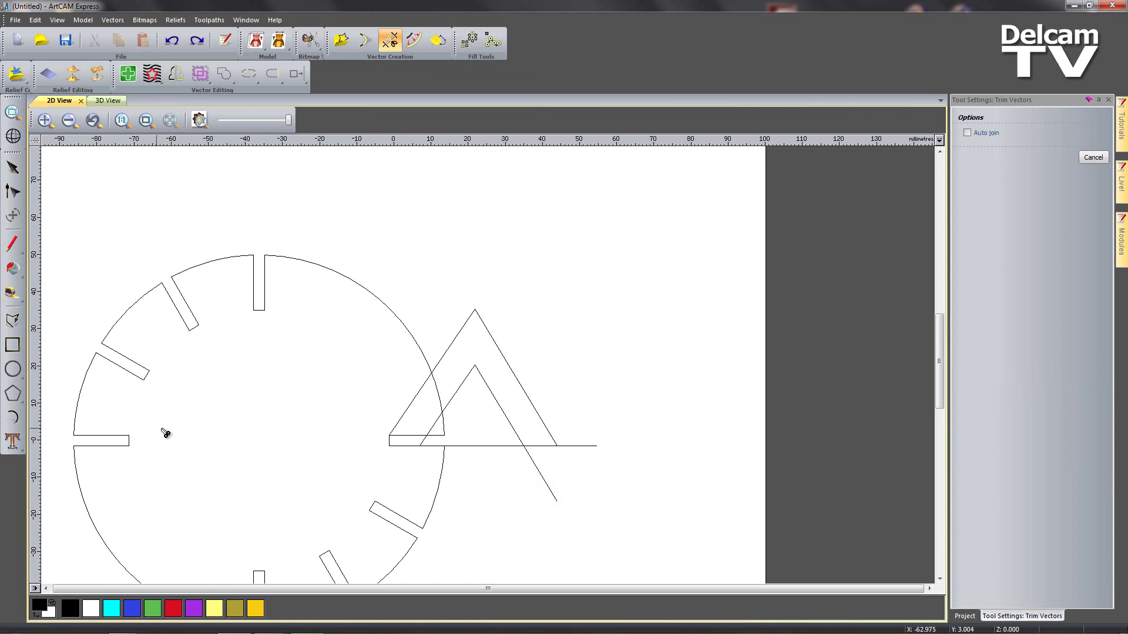
{"action": "left_click", "coordinate": [13, 369]}
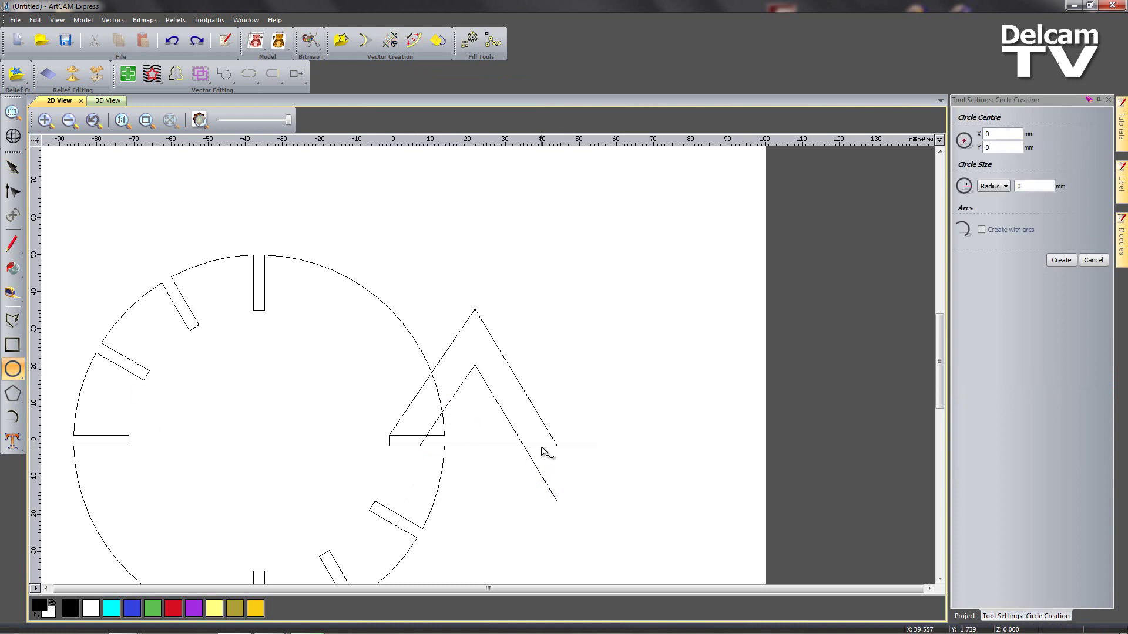
Draw a circle centred on the horizontal line and nudge it slightly right
{"action": "left_click_drag", "start_coordinate": [541, 446], "coordinate": [544, 476]}
{"action": "left_click", "coordinate": [1060, 262]}
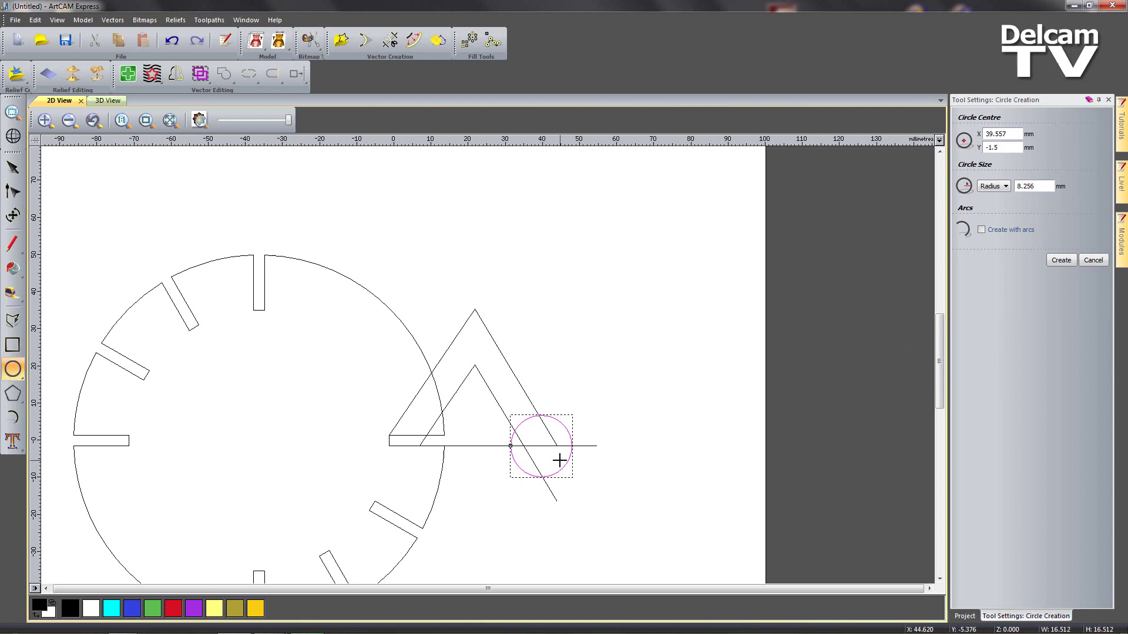
{"action": "key", "text": "Escape"}
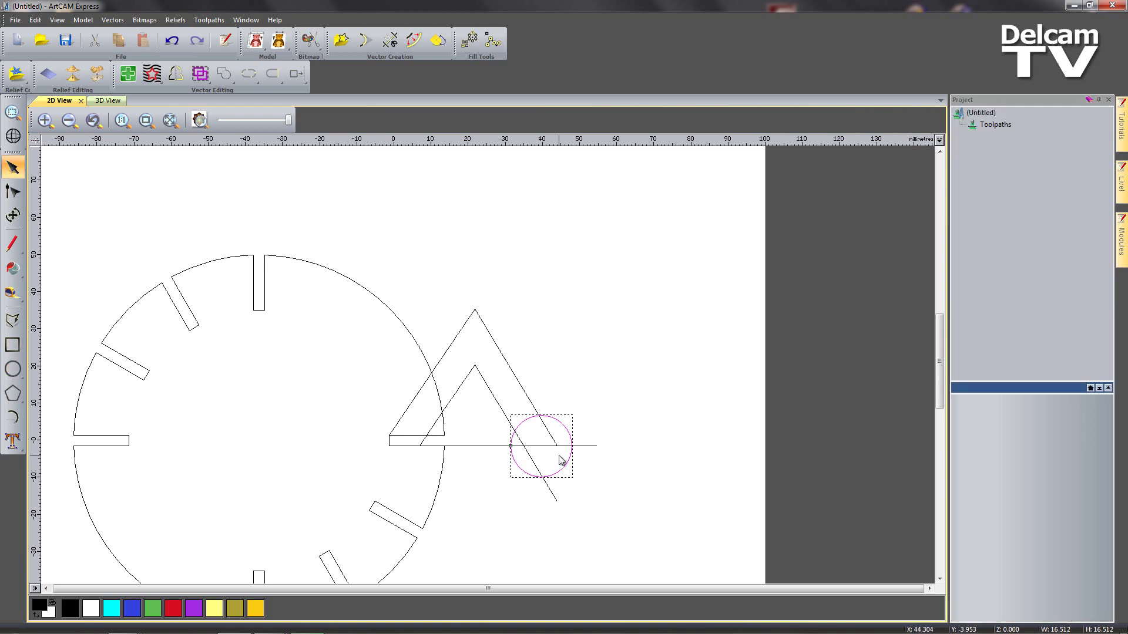
{"action": "scroll", "coordinate": [562, 462], "scroll_direction": "up", "scroll_amount": 2}
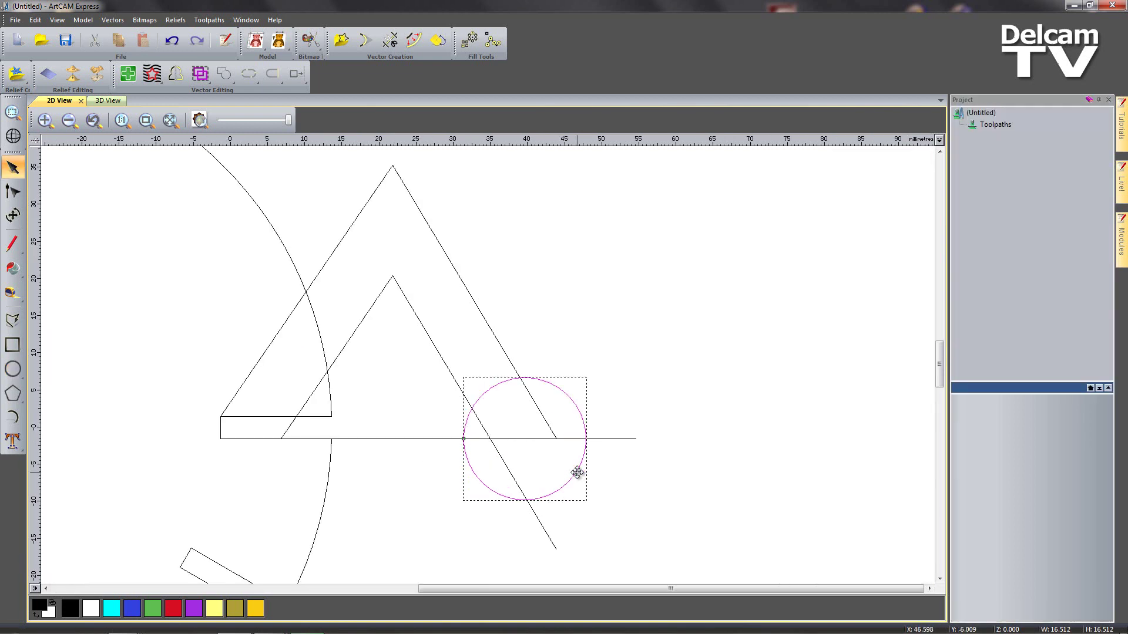
{"action": "key", "text": "Right"}
{"action": "key", "text": "Right"}
{"action": "key", "text": "Right"}
{"action": "key", "text": "Right"}
{"action": "key", "text": "Right"}
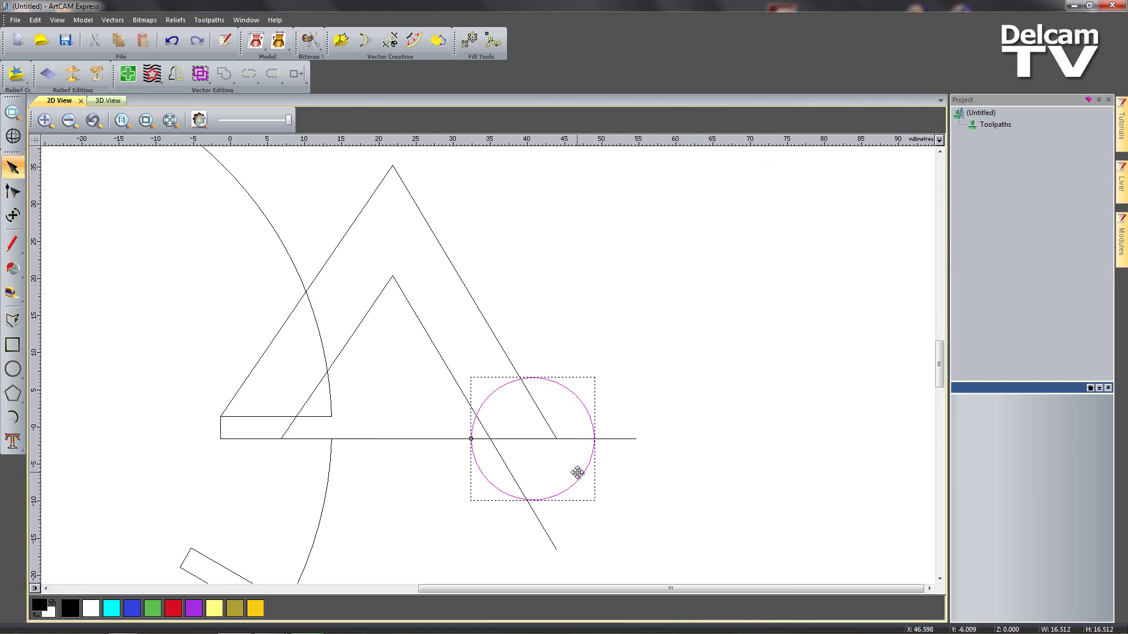
Lower the circle's top nodes and delete its bottom span to form a flattened dome
{"action": "key", "text": "n"}
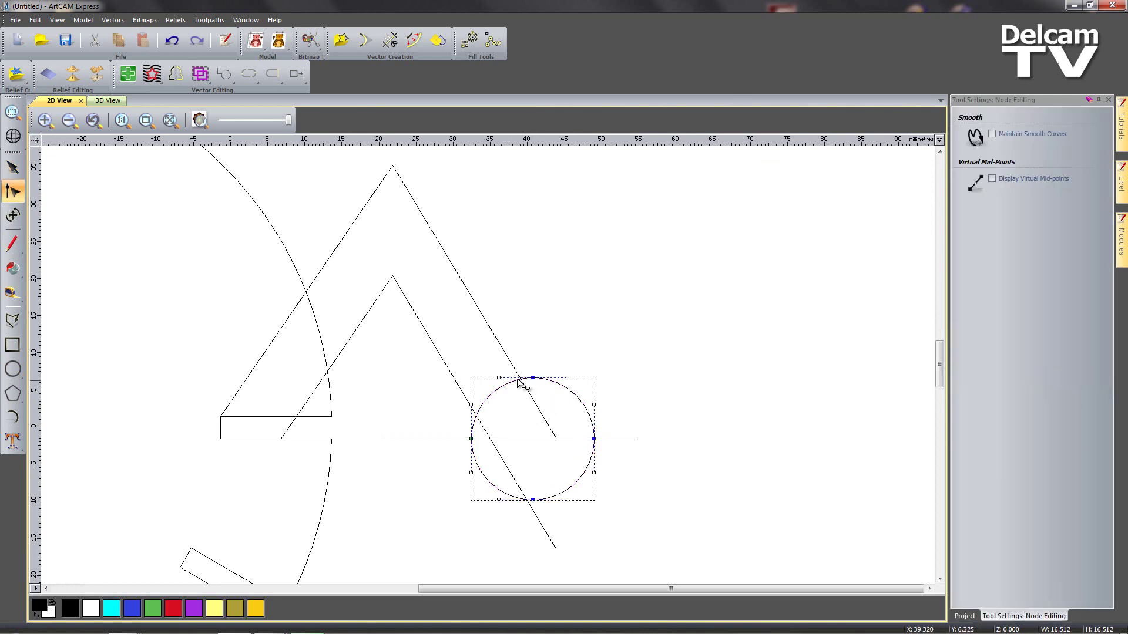
{"action": "left_click_drag", "start_coordinate": [484, 365], "coordinate": [584, 395]}
{"action": "key", "text": "Down"}
{"action": "key", "text": "Down"}
{"action": "key", "text": "Down"}
{"action": "key", "text": "Down"}
{"action": "key", "text": "Down"}
{"action": "key", "text": "Down"}
{"action": "key", "text": "Down"}
{"action": "key", "text": "Down"}
{"action": "key", "text": "Down"}
{"action": "key", "text": "Down"}
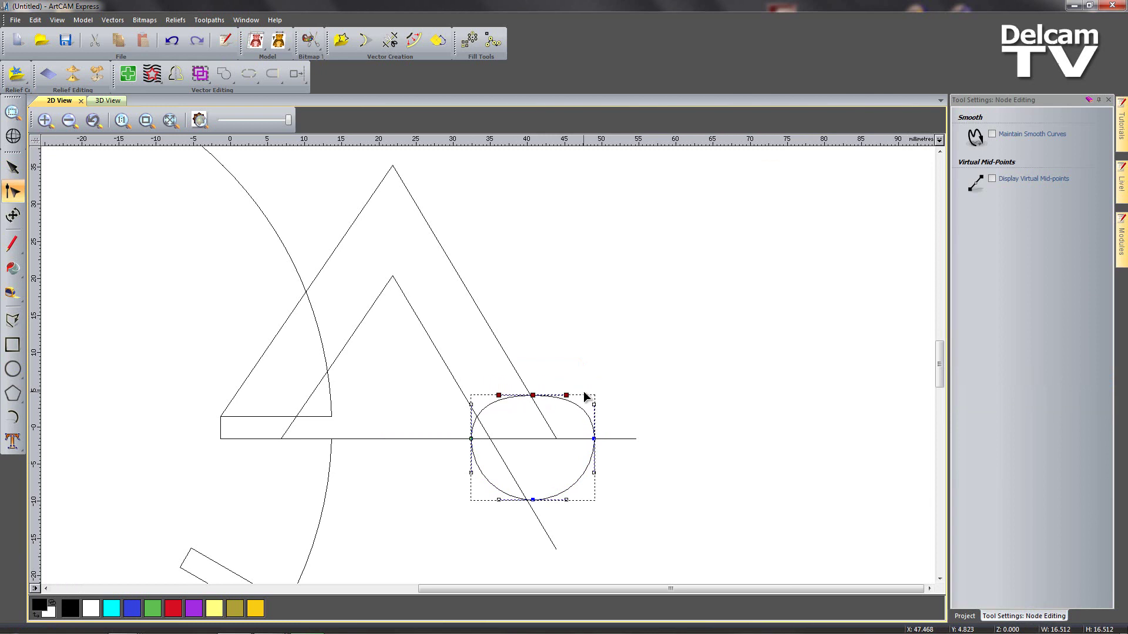
{"action": "key", "text": "Down"}
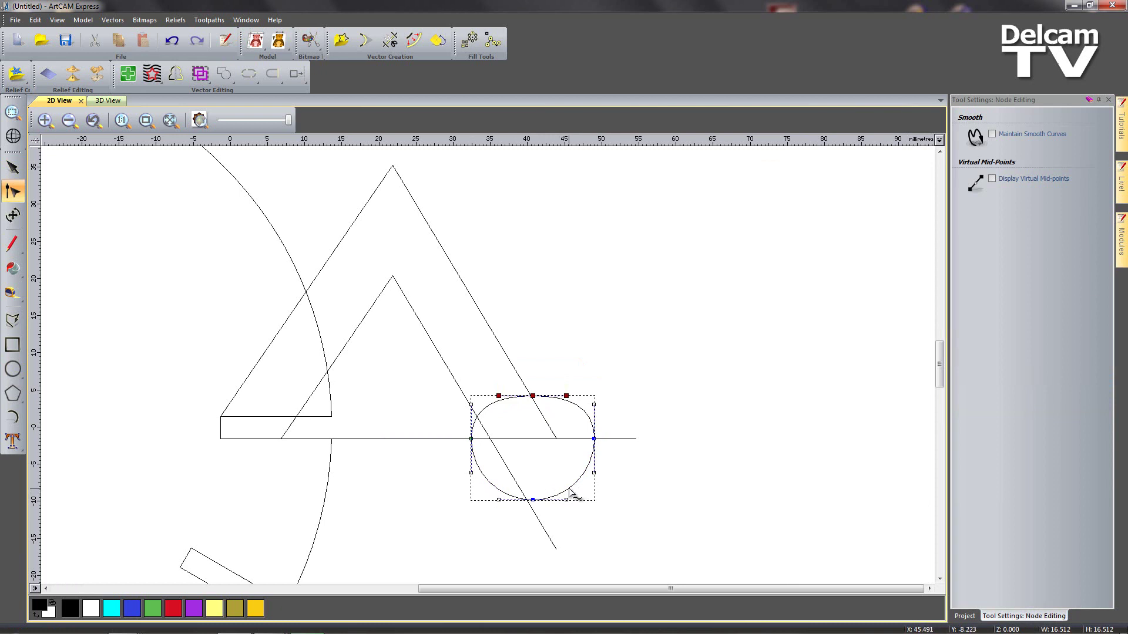
{"action": "key", "text": "d"}
{"action": "key", "text": "d"}
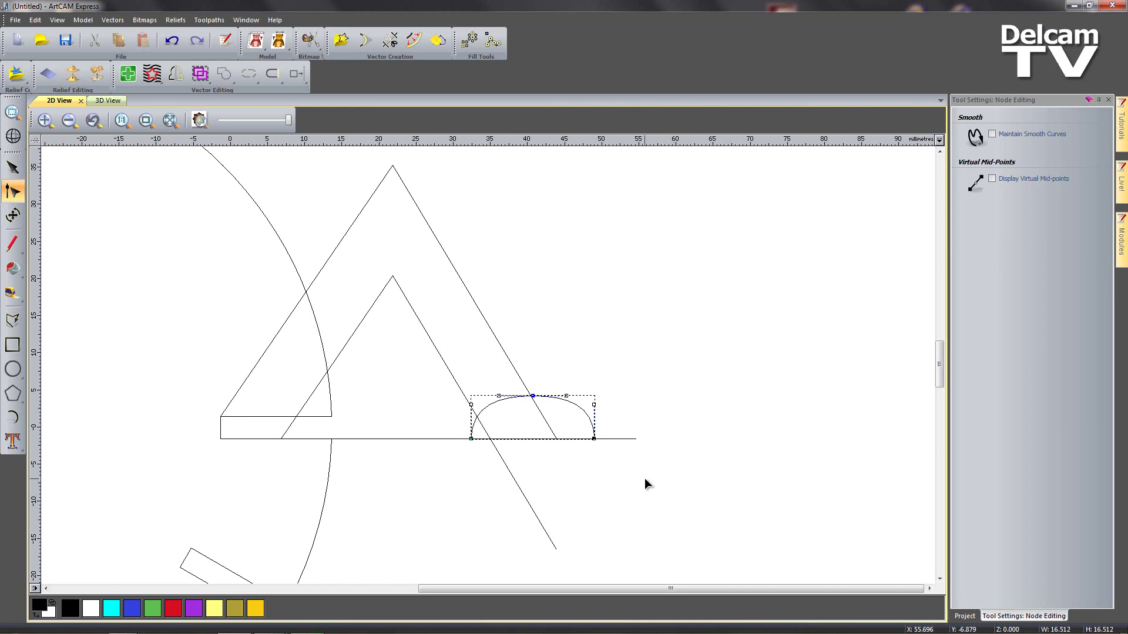
Trim away the base line and diagonal pieces overhanging and inside the dome
{"action": "left_click", "coordinate": [390, 40]}
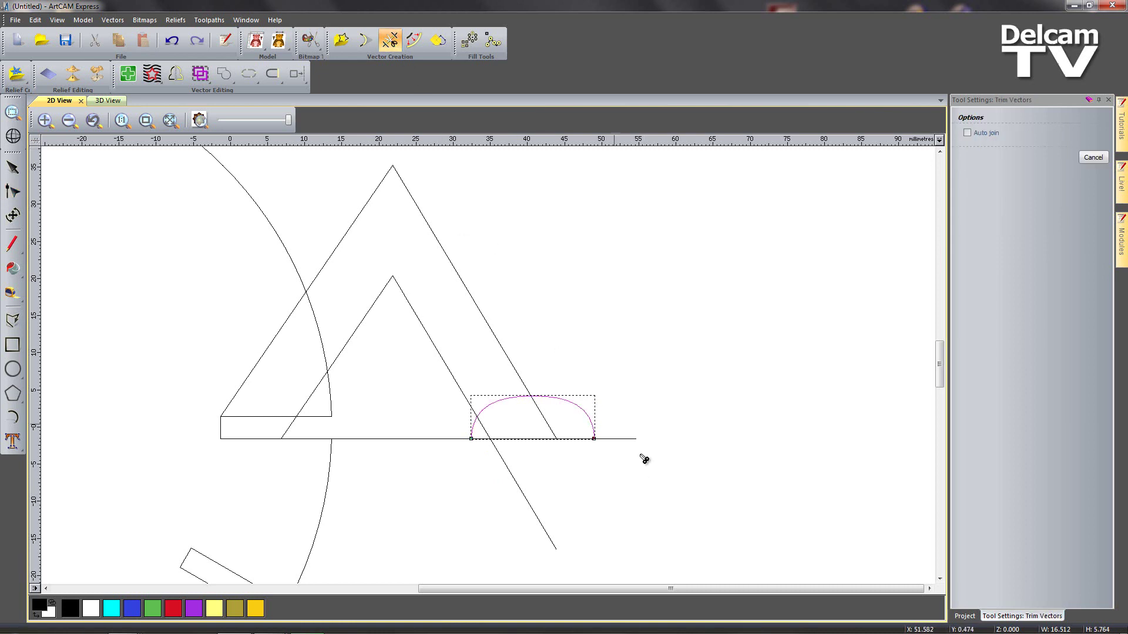
{"action": "left_click", "coordinate": [631, 441]}
{"action": "left_click", "coordinate": [527, 501]}
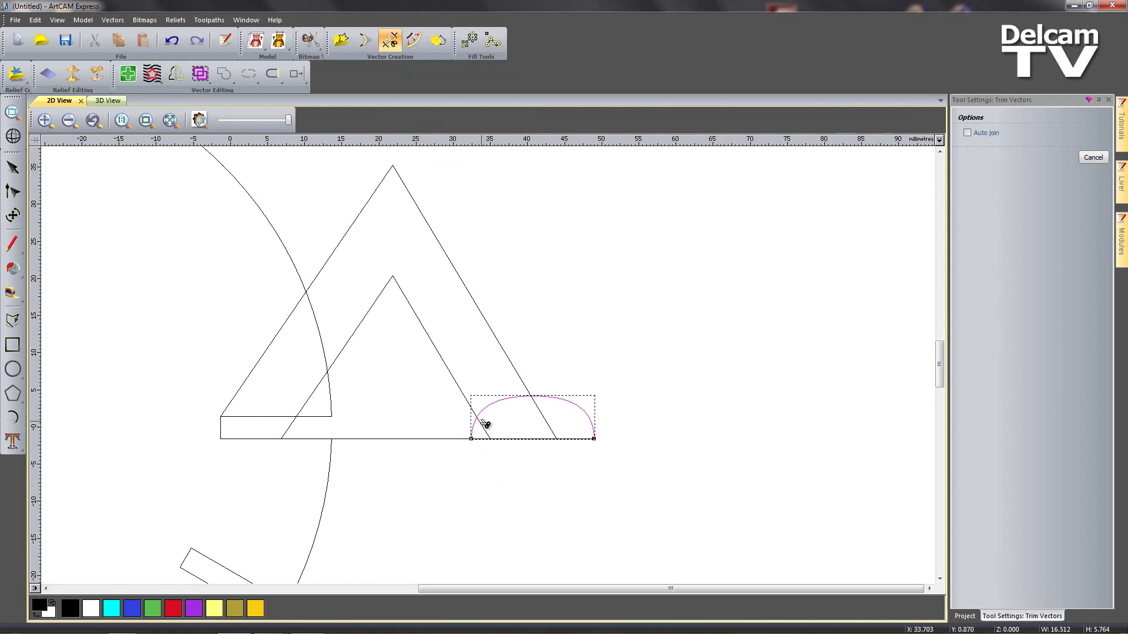
{"action": "left_click", "coordinate": [550, 422]}
{"action": "left_click", "coordinate": [502, 404]}
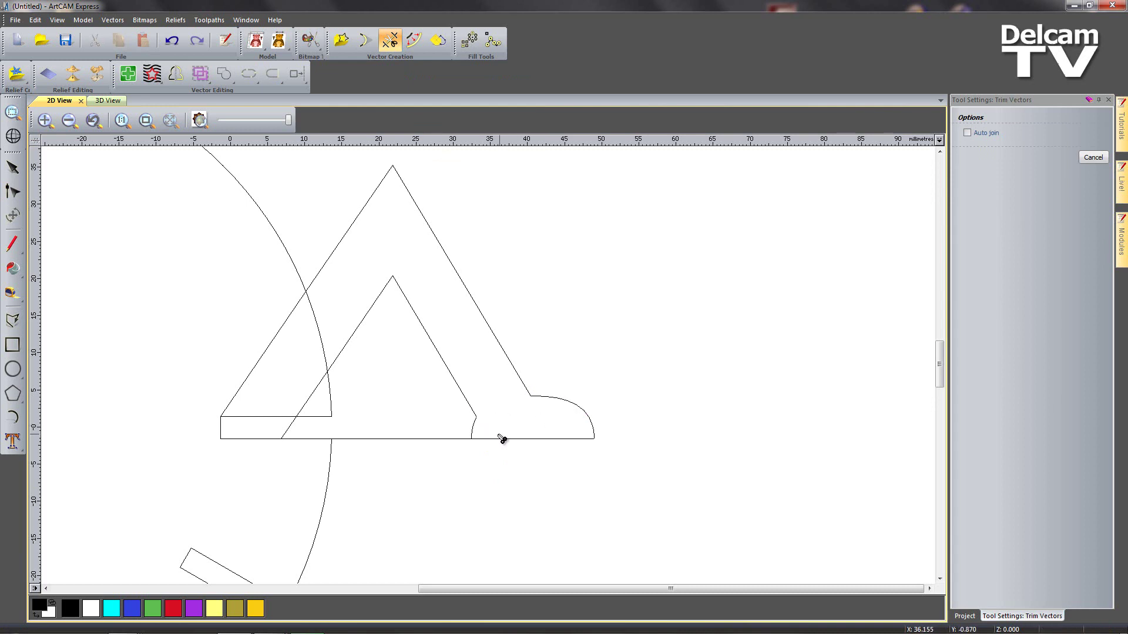
Drag the inner triangle's lower-left node onto the point where the big arc meets the base
{"action": "middle_click_drag", "start_coordinate": [483, 477], "coordinate": [547, 479]}
{"action": "left_click", "coordinate": [13, 168]}
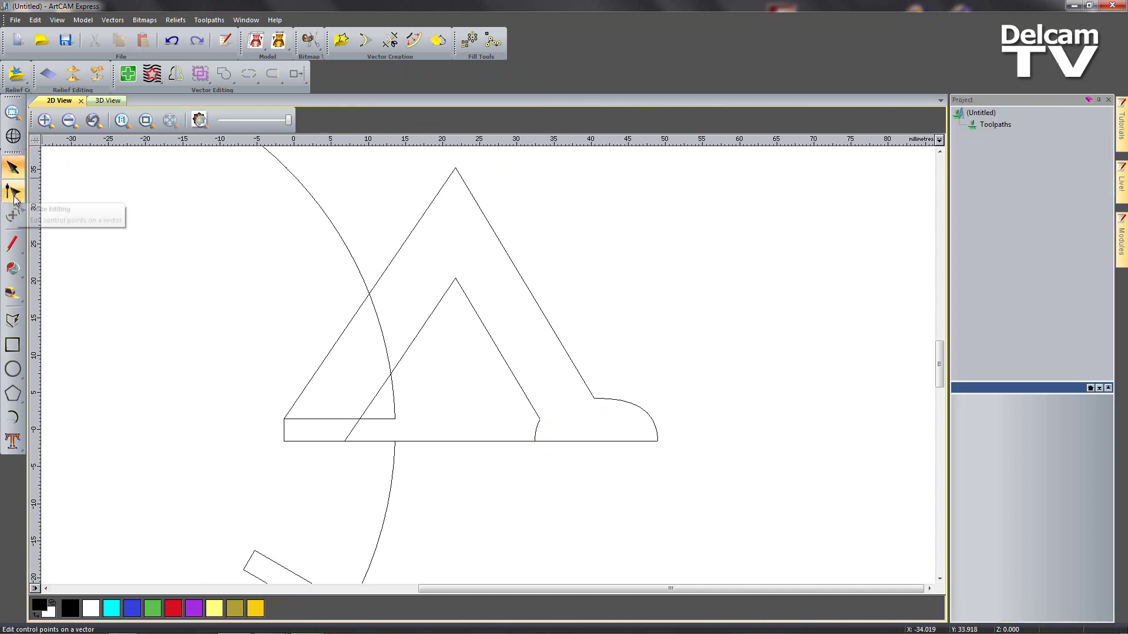
{"action": "left_click", "coordinate": [12, 191]}
{"action": "left_click", "coordinate": [410, 350]}
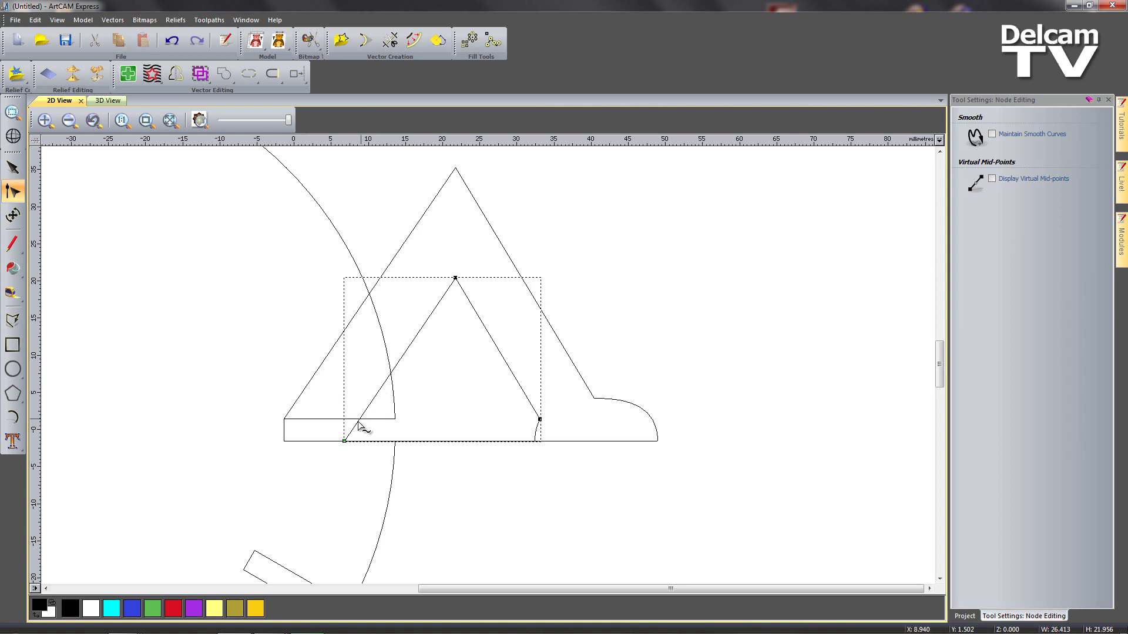
{"action": "left_click_drag", "start_coordinate": [344, 441], "coordinate": [395, 440]}
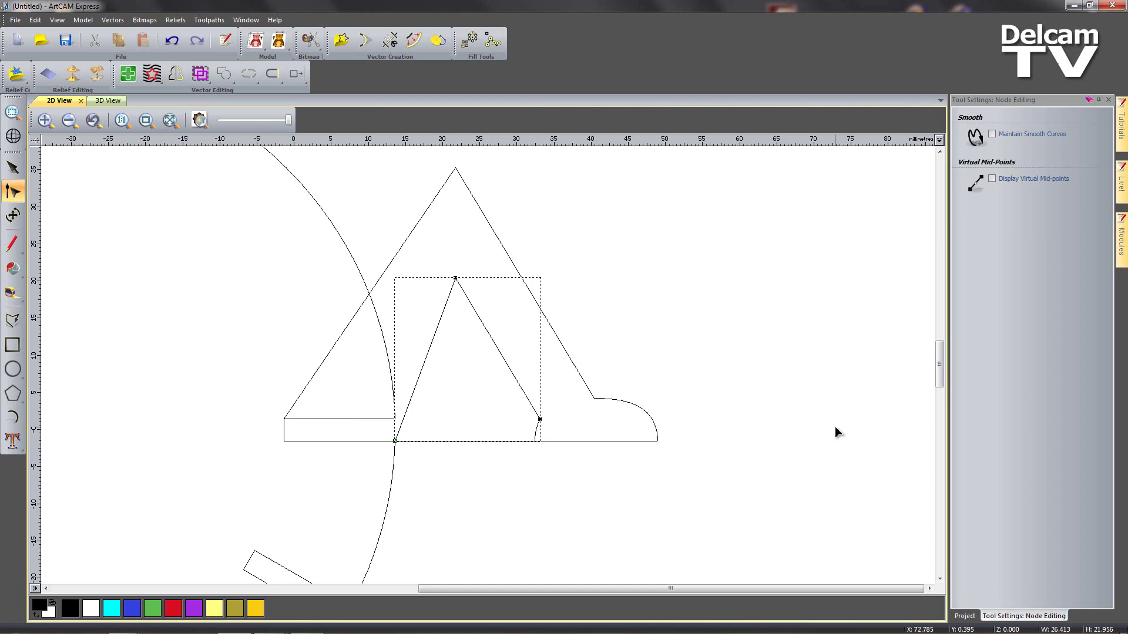
{"action": "left_click", "coordinate": [12, 321]}
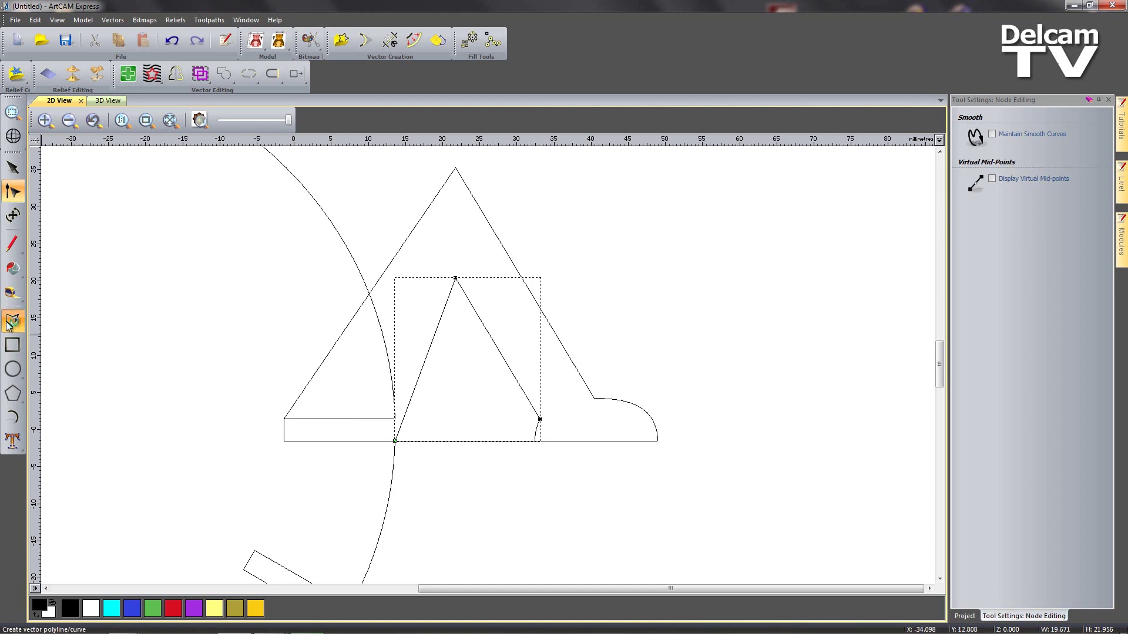
Draw a short base line left from the right corner, then an inward arc up the right side
{"action": "scroll", "coordinate": [481, 388], "scroll_direction": "up", "scroll_amount": 2}
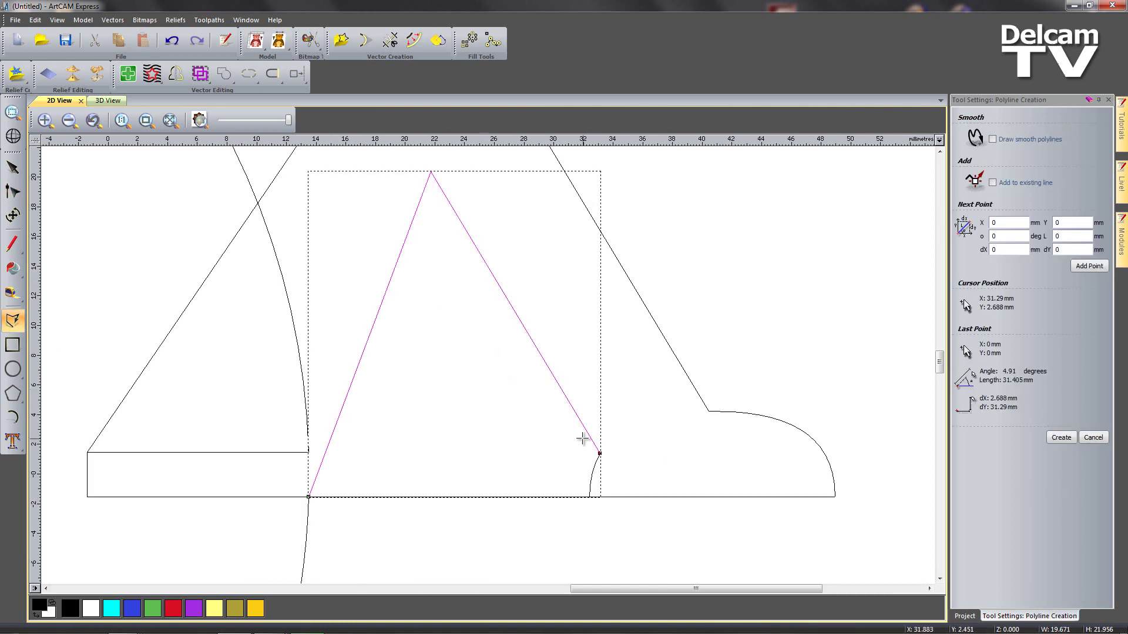
{"action": "left_click", "coordinate": [599, 454]}
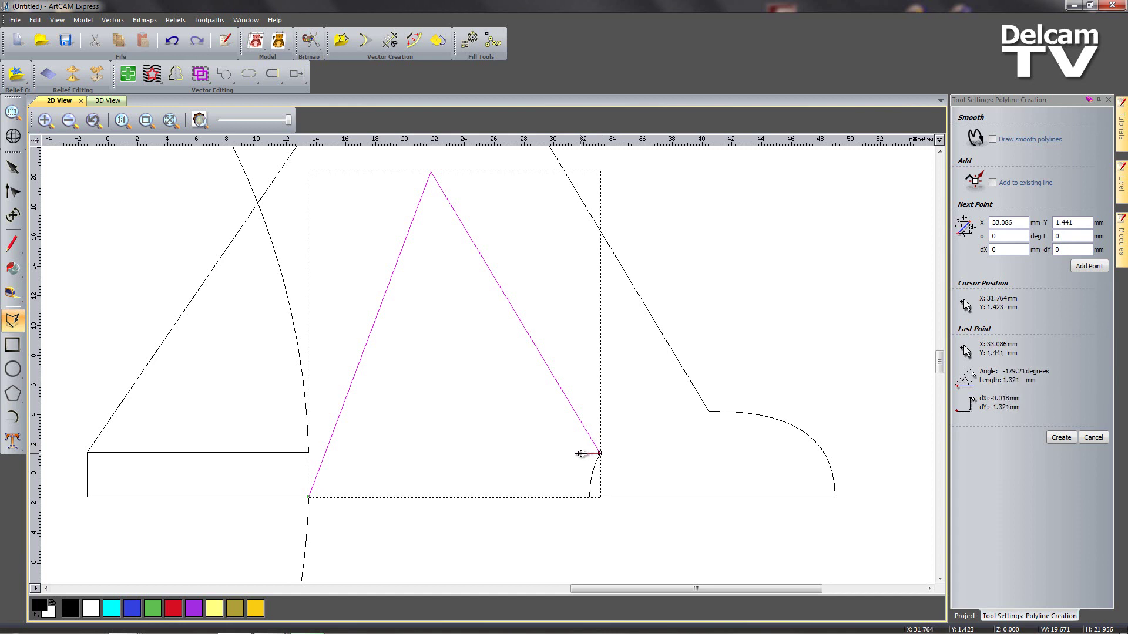
{"action": "left_click", "coordinate": [580, 453]}
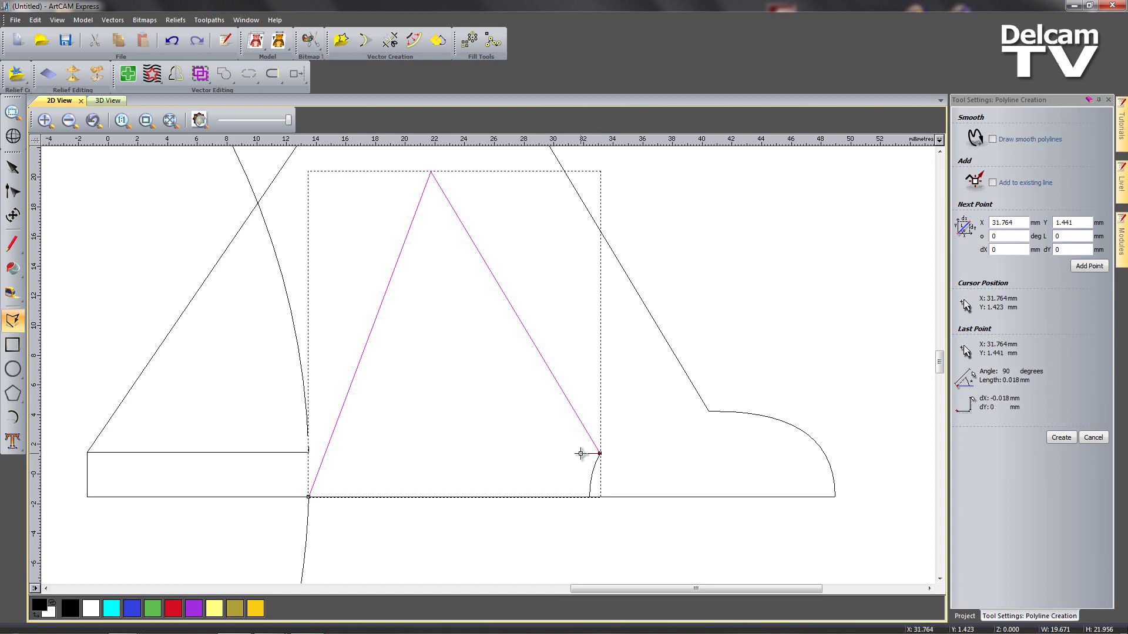
{"action": "left_click", "coordinate": [13, 418]}
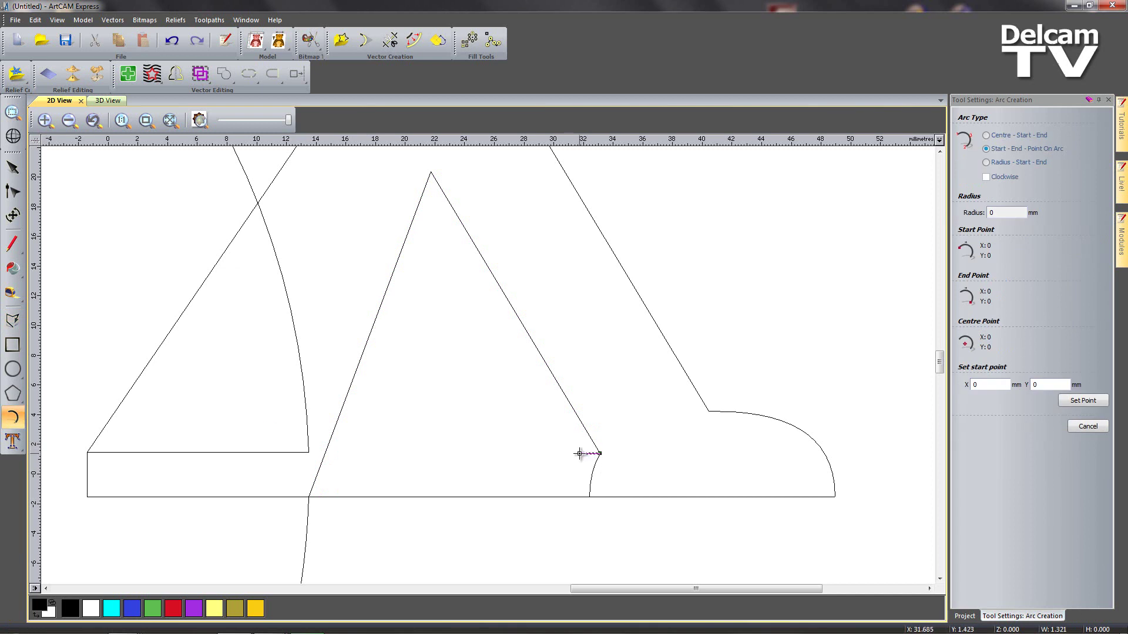
{"action": "left_click", "coordinate": [580, 453]}
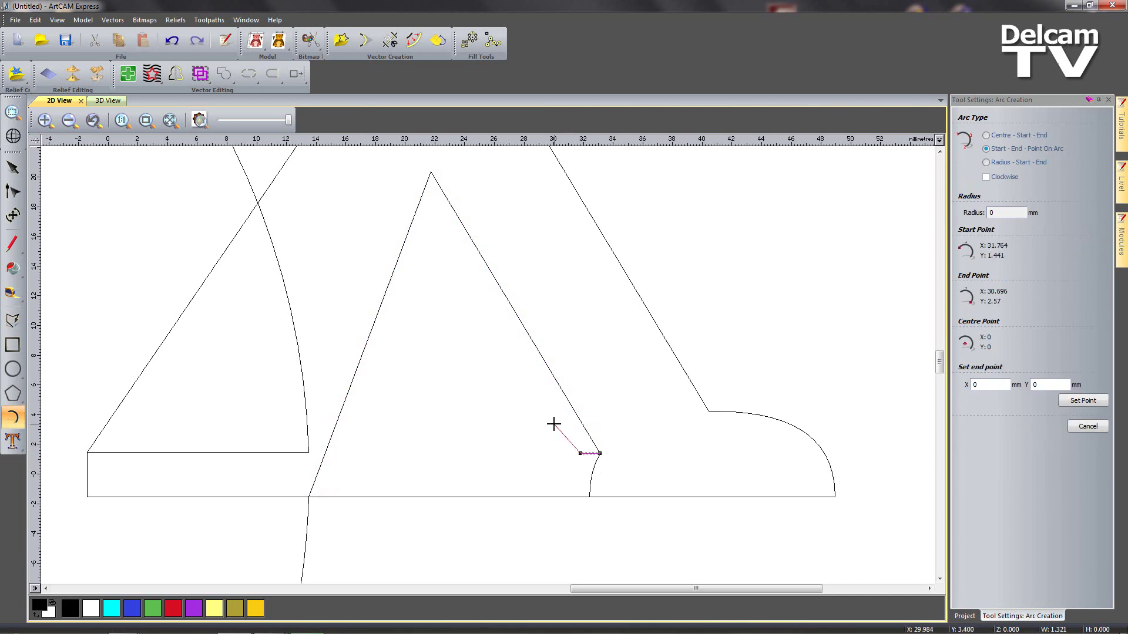
{"action": "left_click", "coordinate": [536, 325]}
{"action": "left_click", "coordinate": [543, 373]}
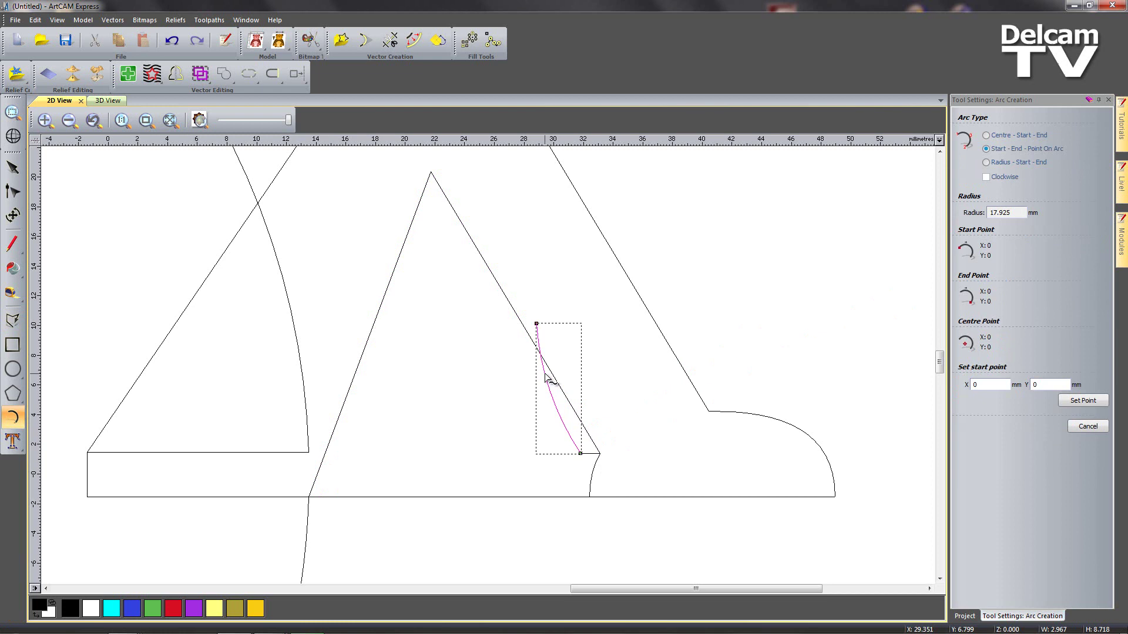
Add a small notch jog and a curved arc from it up to the triangle's apex
{"action": "left_click", "coordinate": [13, 320]}
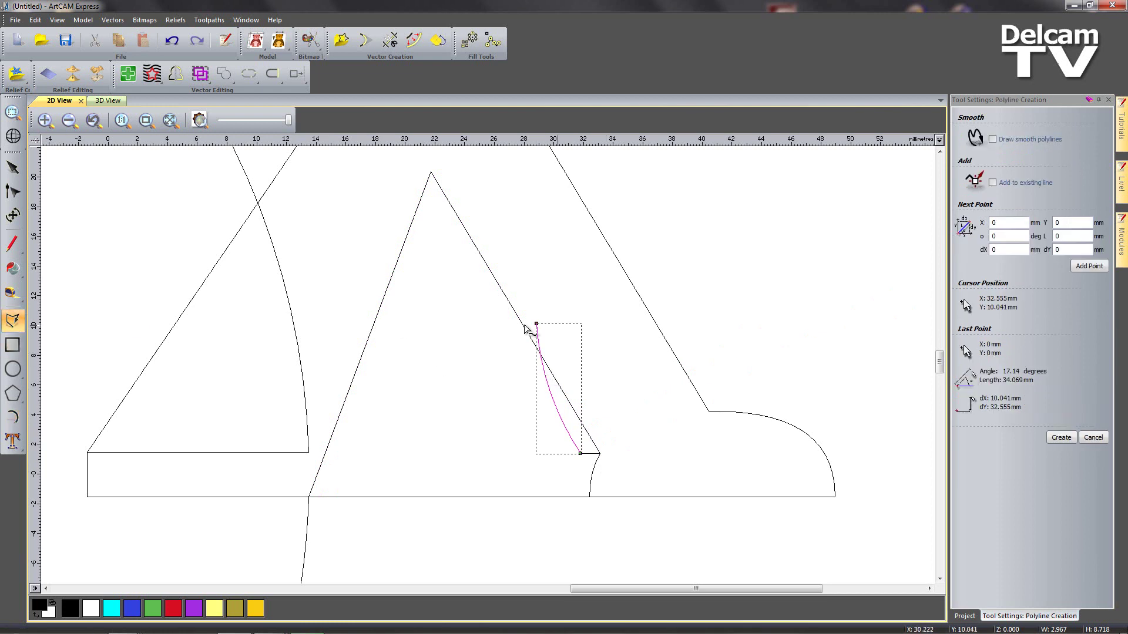
{"action": "left_click", "coordinate": [537, 324]}
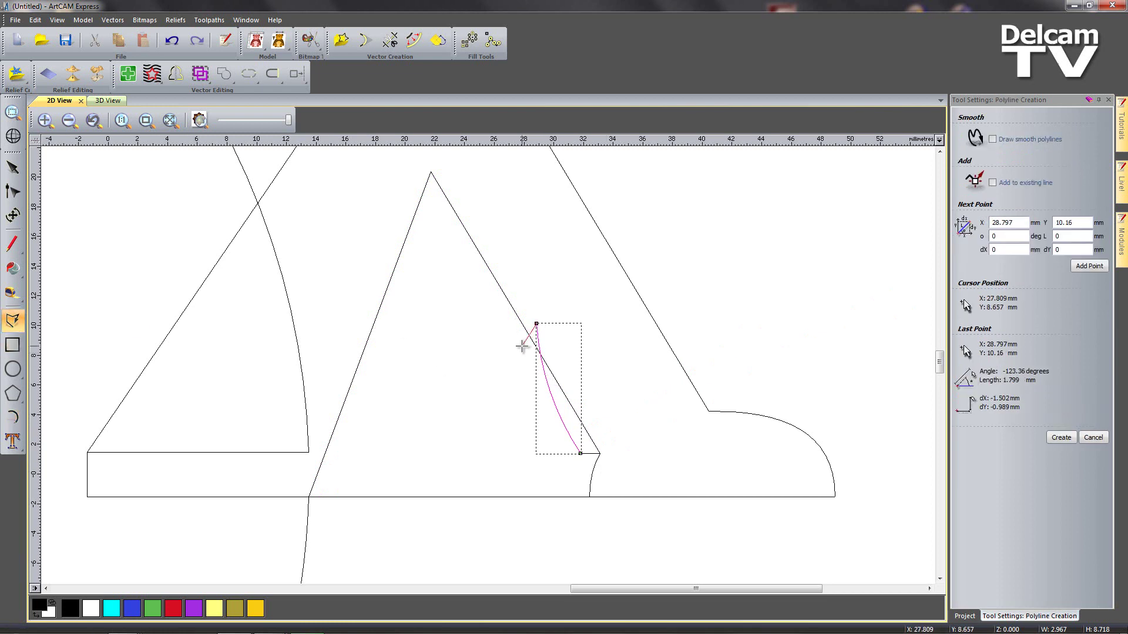
{"action": "left_click", "coordinate": [522, 347]}
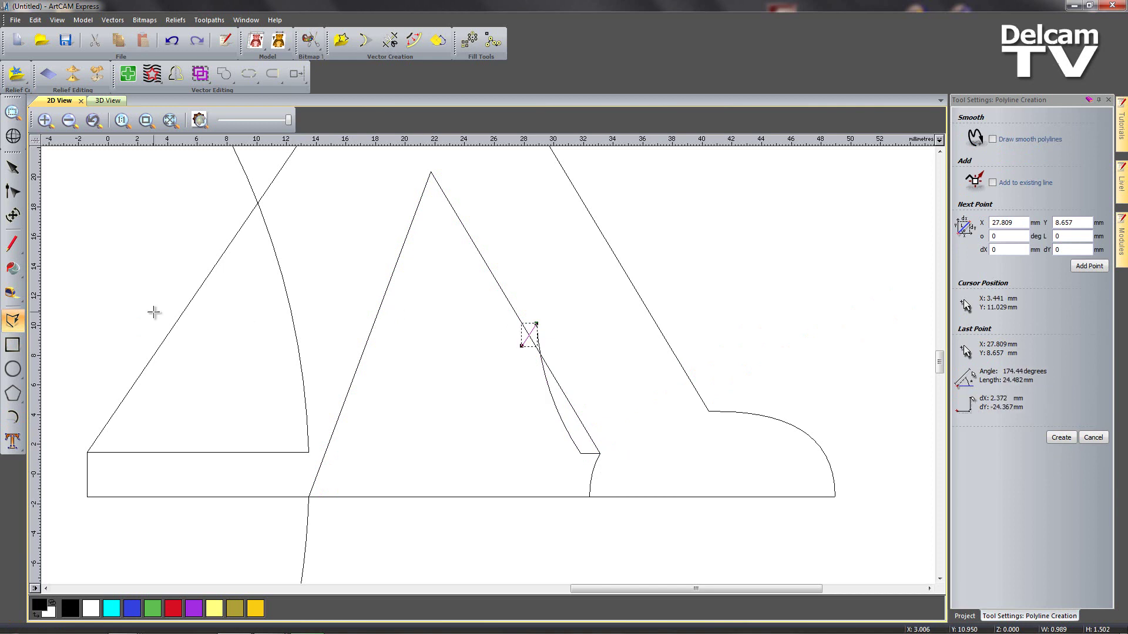
{"action": "left_click", "coordinate": [13, 417]}
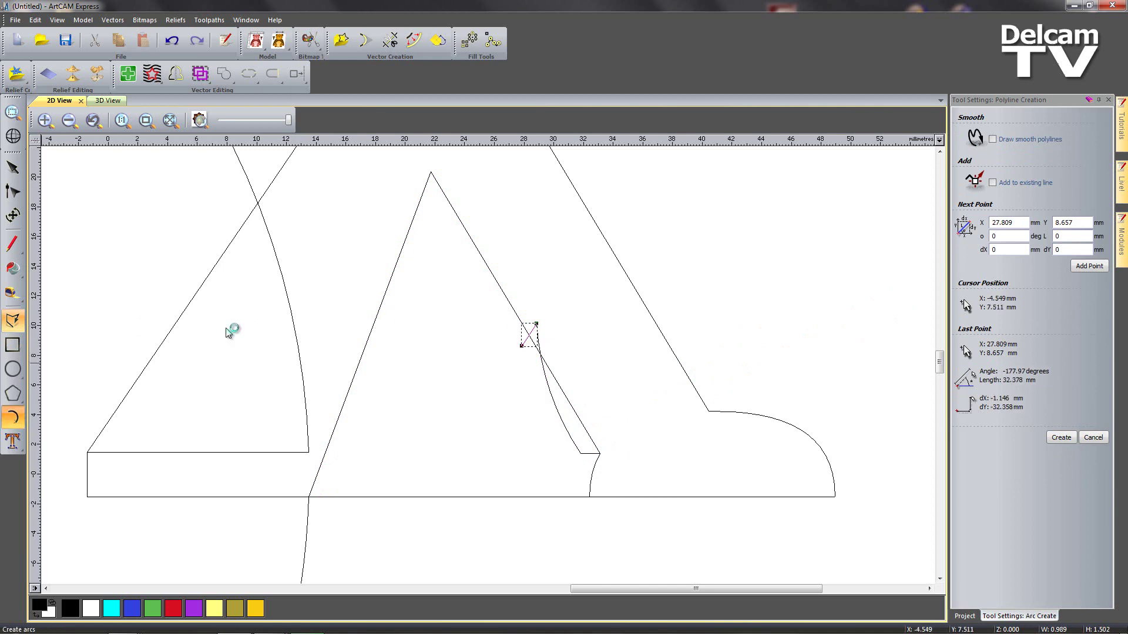
{"action": "left_click", "coordinate": [521, 348]}
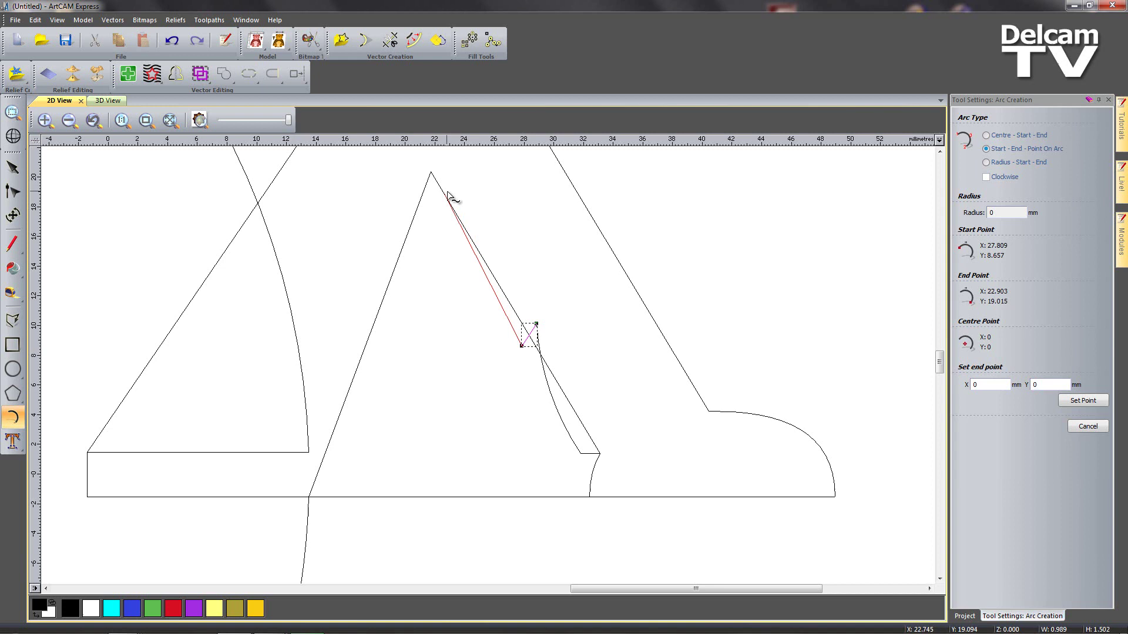
{"action": "left_click", "coordinate": [431, 172]}
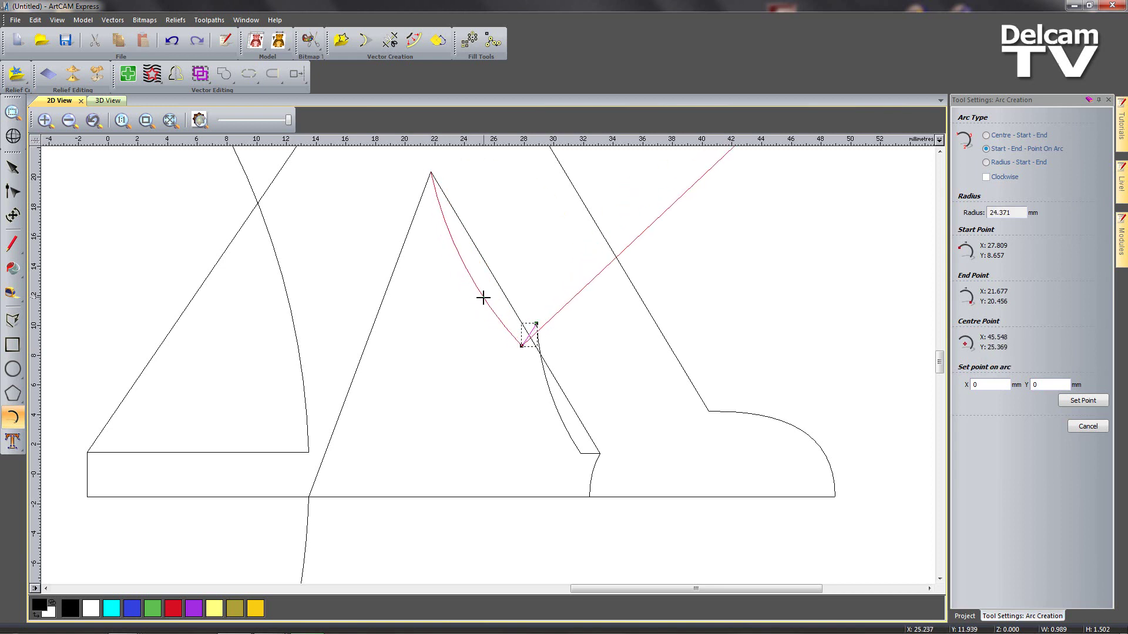
{"action": "left_click", "coordinate": [482, 299]}
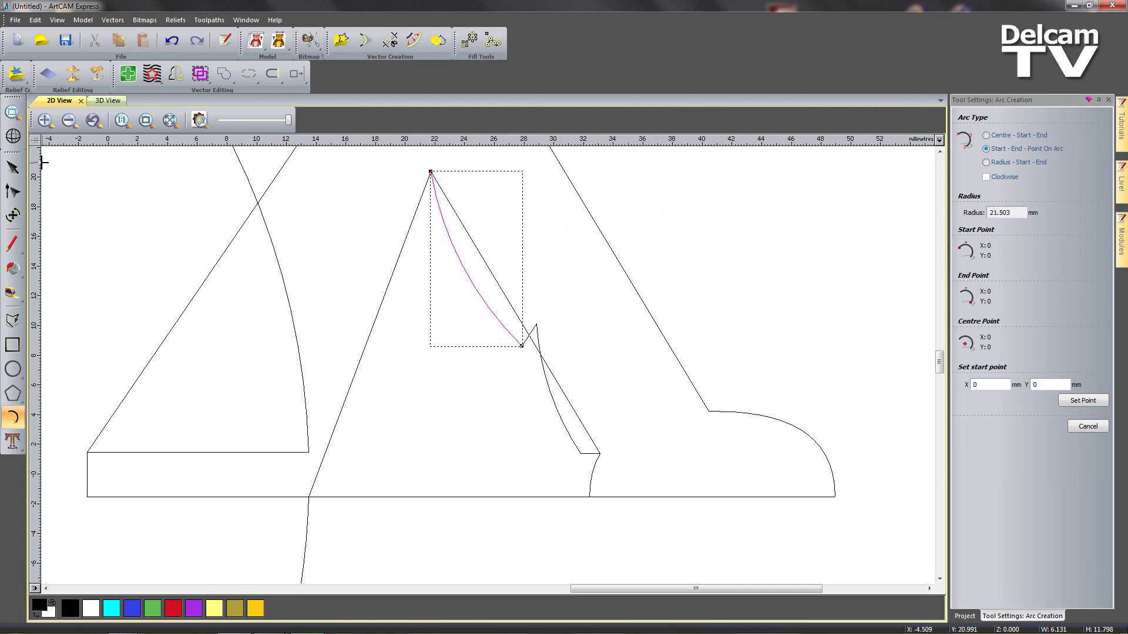
Select the inner triangle's original straight sides
{"action": "left_click", "coordinate": [13, 167]}
{"action": "left_click", "coordinate": [512, 389]}
{"action": "left_click", "coordinate": [562, 390]}
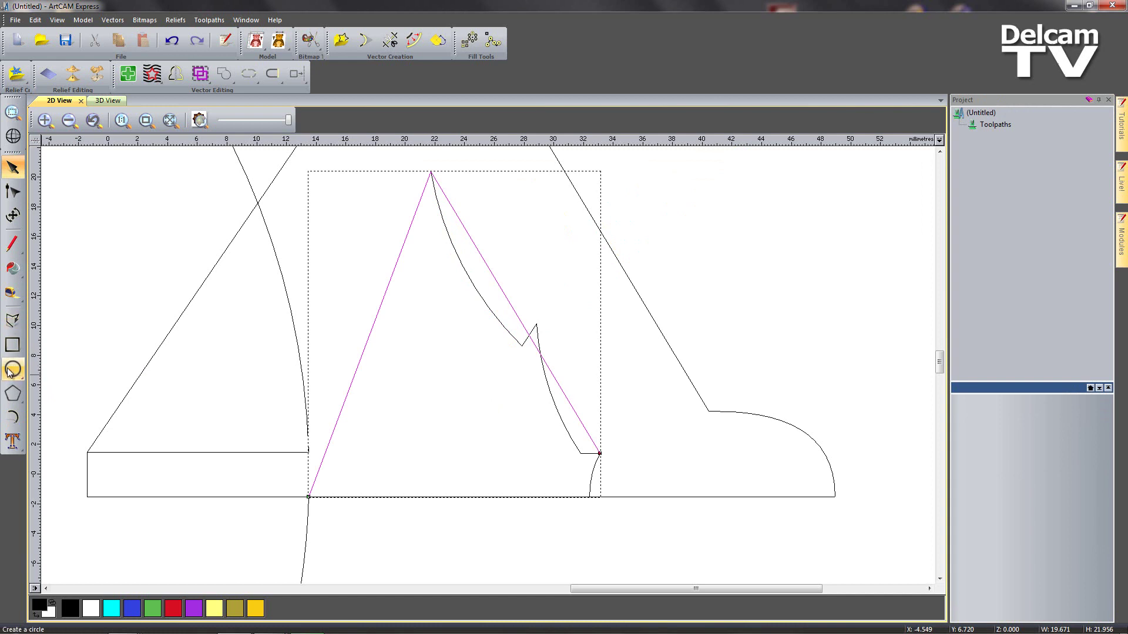
Draw three chained arcs up the left side from the lower-left corner to the apex
{"action": "left_click", "coordinate": [13, 417]}
{"action": "left_click", "coordinate": [309, 497]}
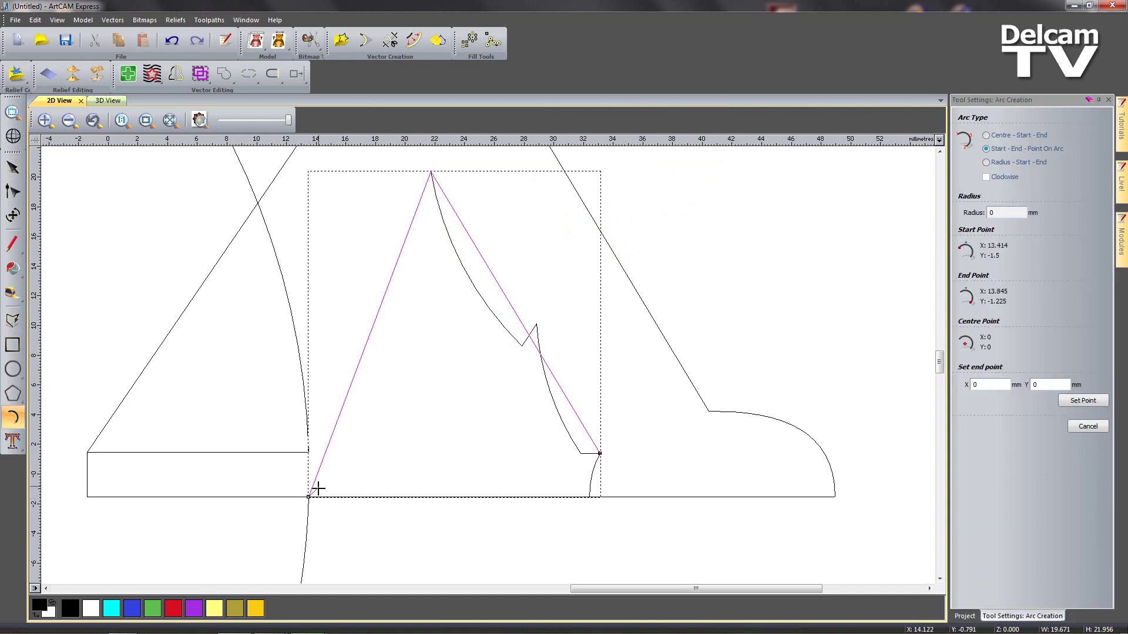
{"action": "left_click", "coordinate": [318, 414]}
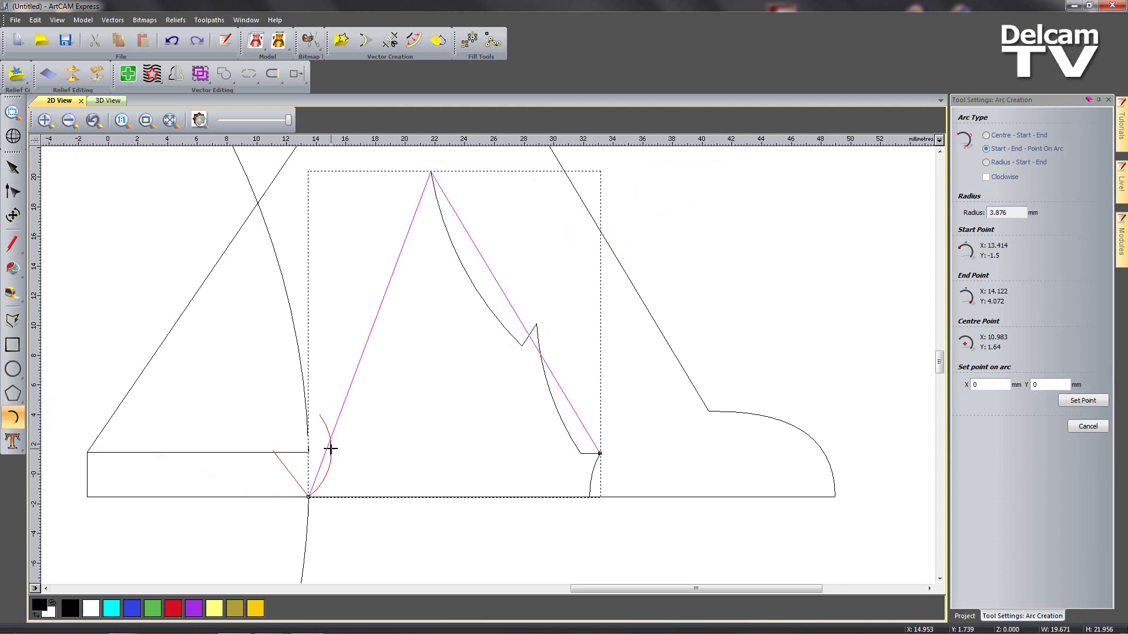
{"action": "left_click", "coordinate": [329, 452]}
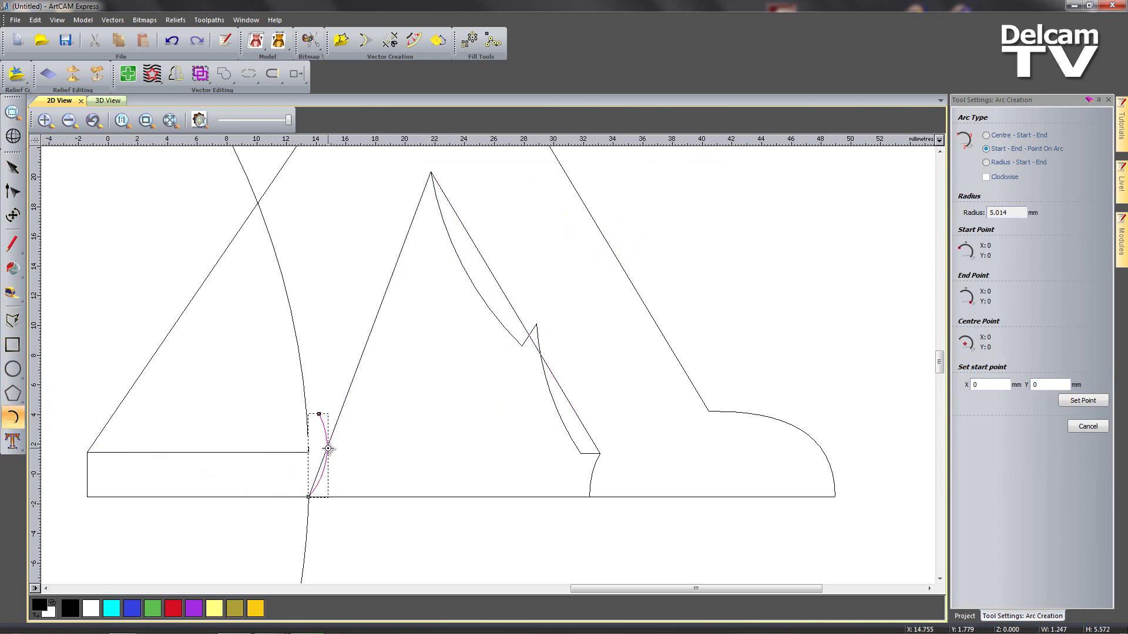
{"action": "left_click", "coordinate": [319, 414]}
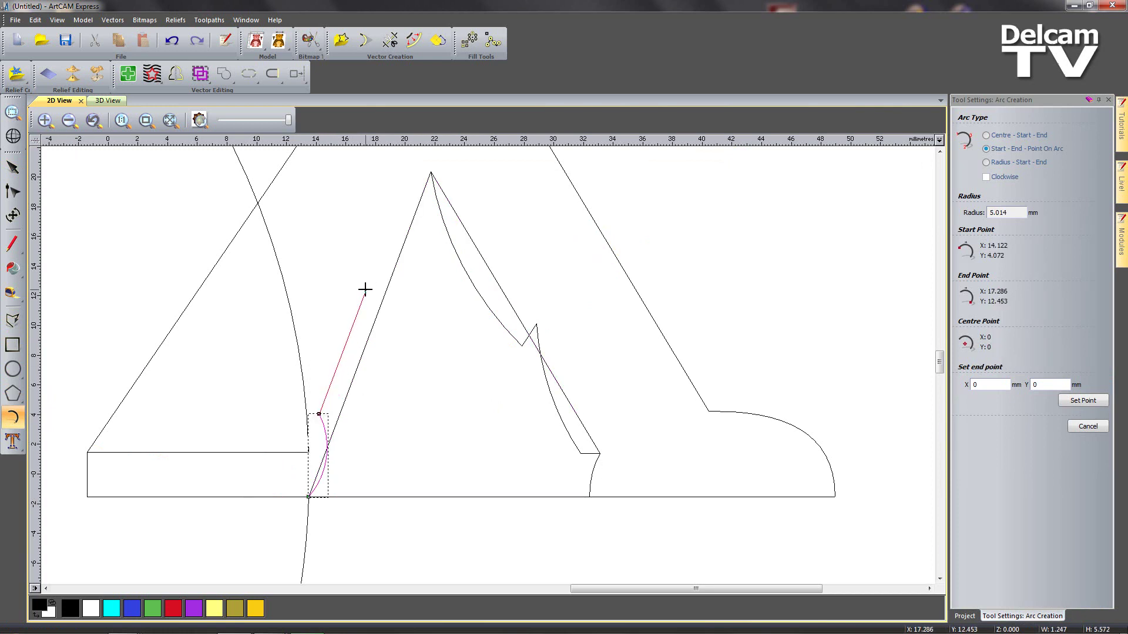
{"action": "left_click", "coordinate": [361, 306]}
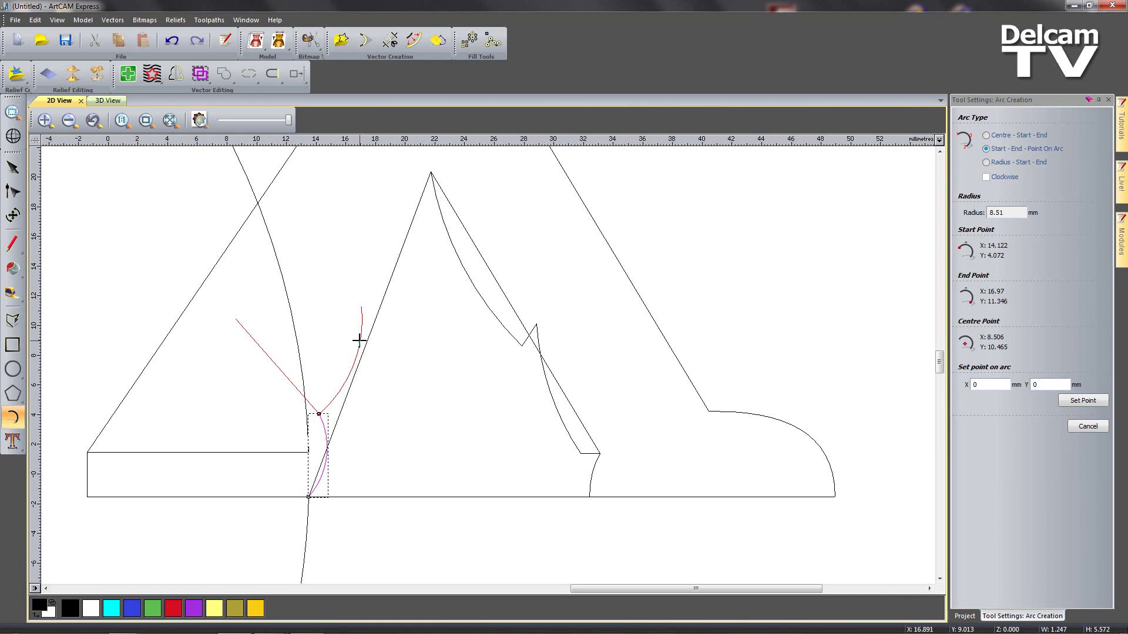
{"action": "left_click", "coordinate": [358, 340]}
{"action": "left_click", "coordinate": [361, 306]}
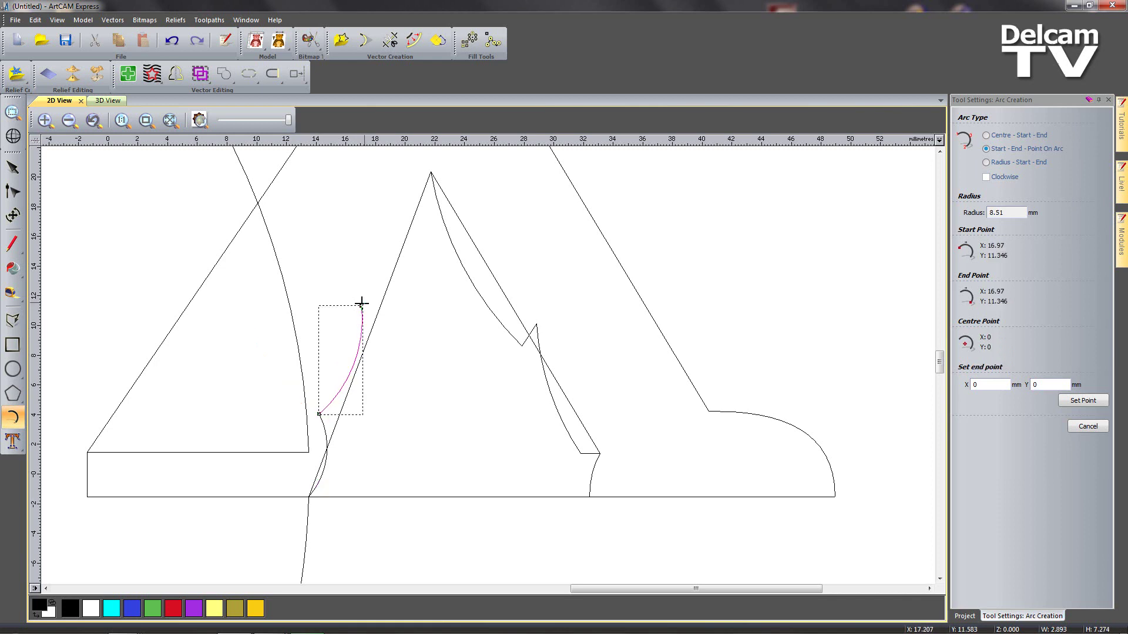
{"action": "left_click", "coordinate": [431, 175]}
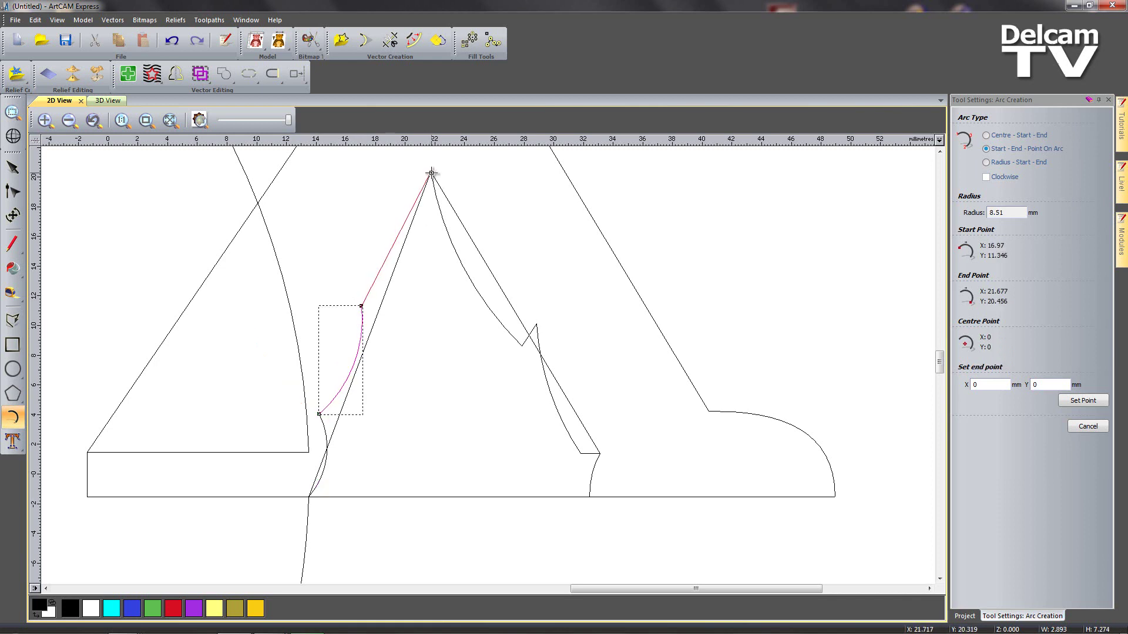
{"action": "left_click", "coordinate": [412, 237]}
Select the old straight two-line outline
{"action": "scroll", "coordinate": [412, 236], "scroll_direction": "down", "scroll_amount": 2}
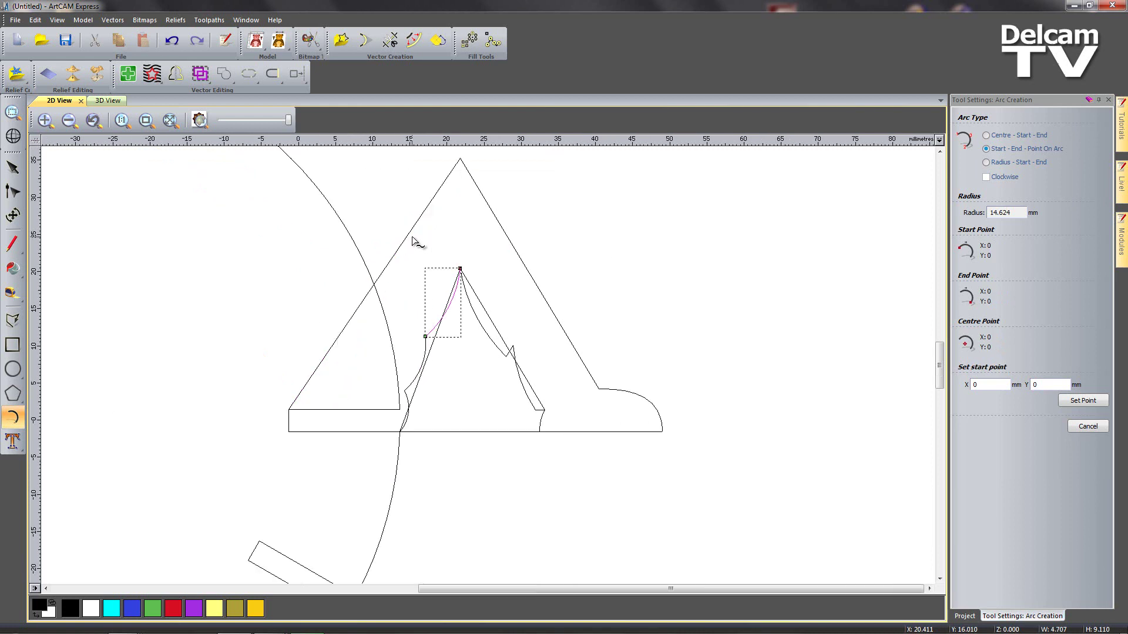
{"action": "left_click", "coordinate": [13, 170]}
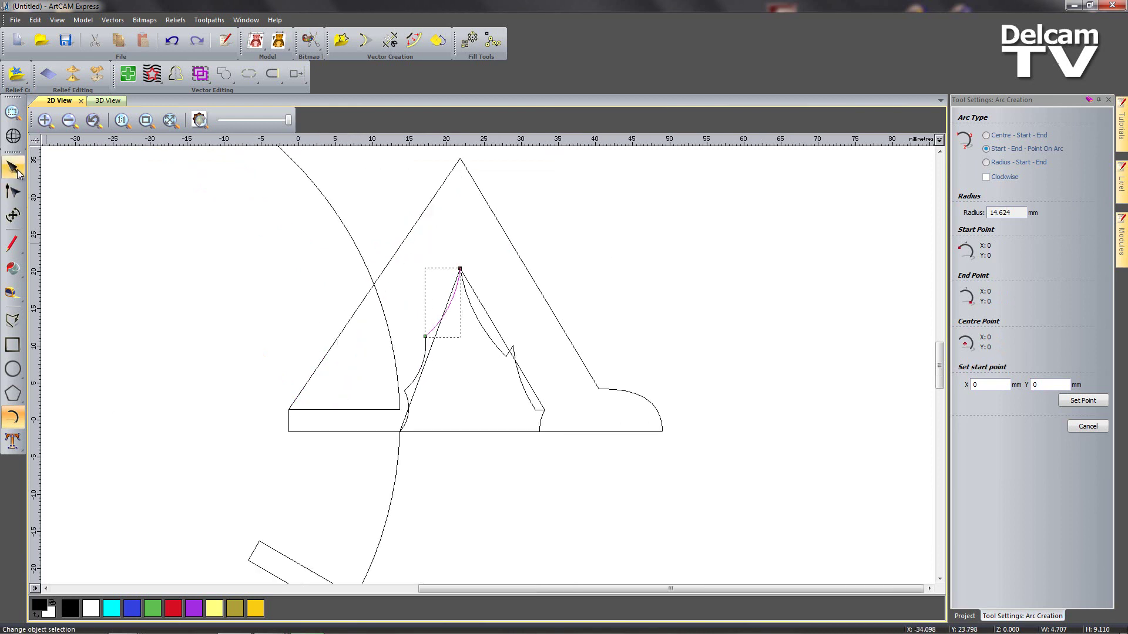
{"action": "left_click", "coordinate": [497, 327]}
Delete the old straight sides, undoing an accidental deletion of the large arc and rectangles
{"action": "key", "text": "Delete"}
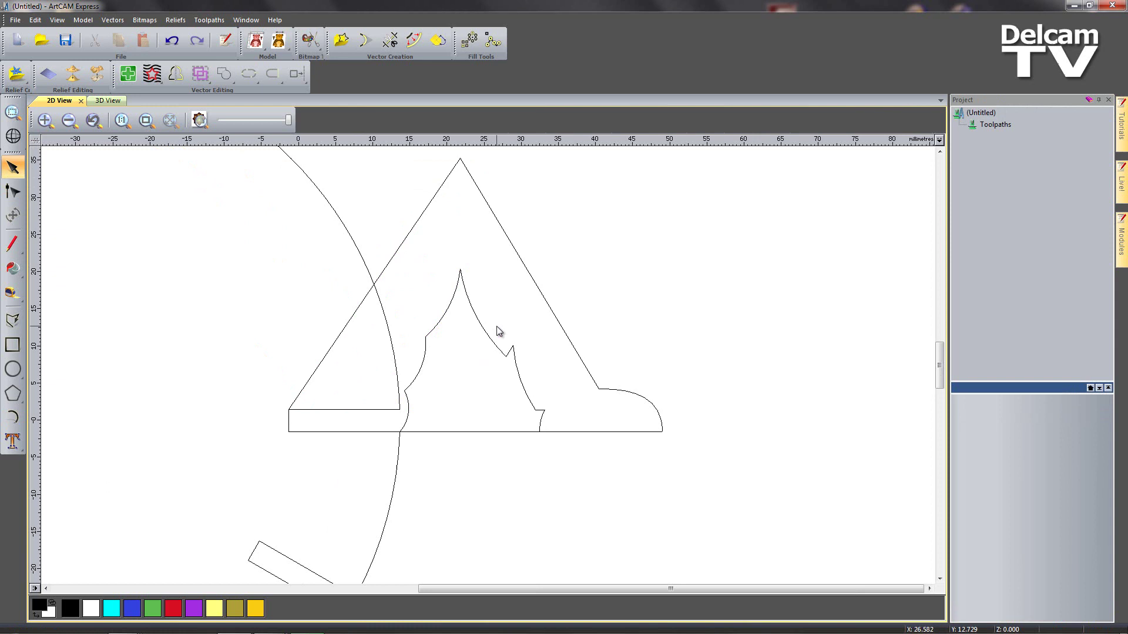
{"action": "left_click", "coordinate": [392, 506]}
{"action": "key", "text": "Delete"}
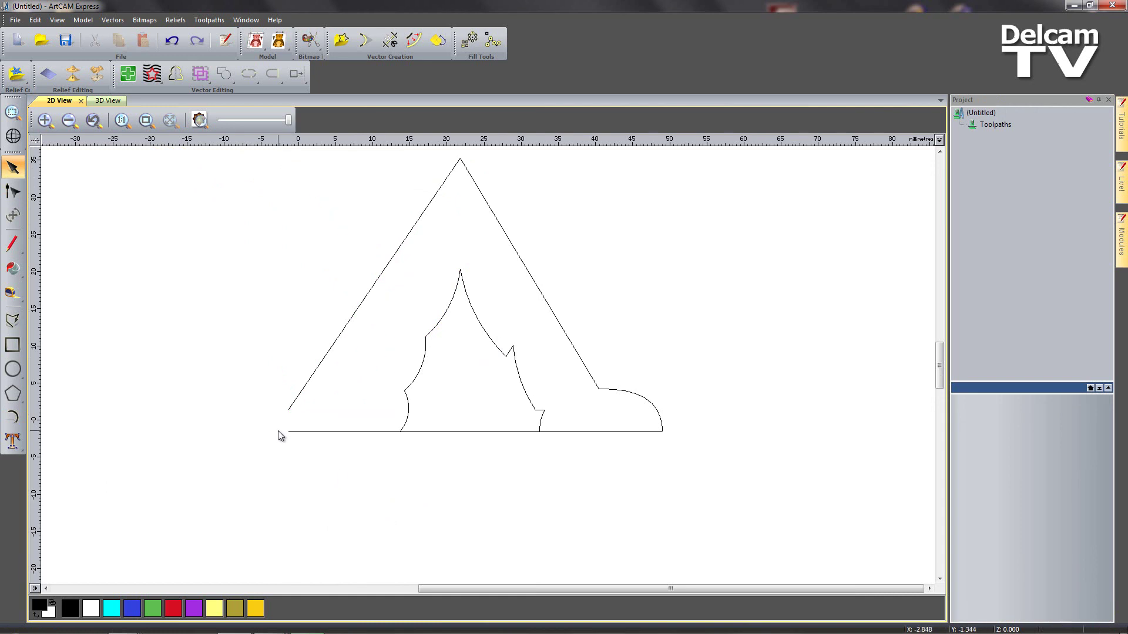
{"action": "left_click", "coordinate": [171, 40]}
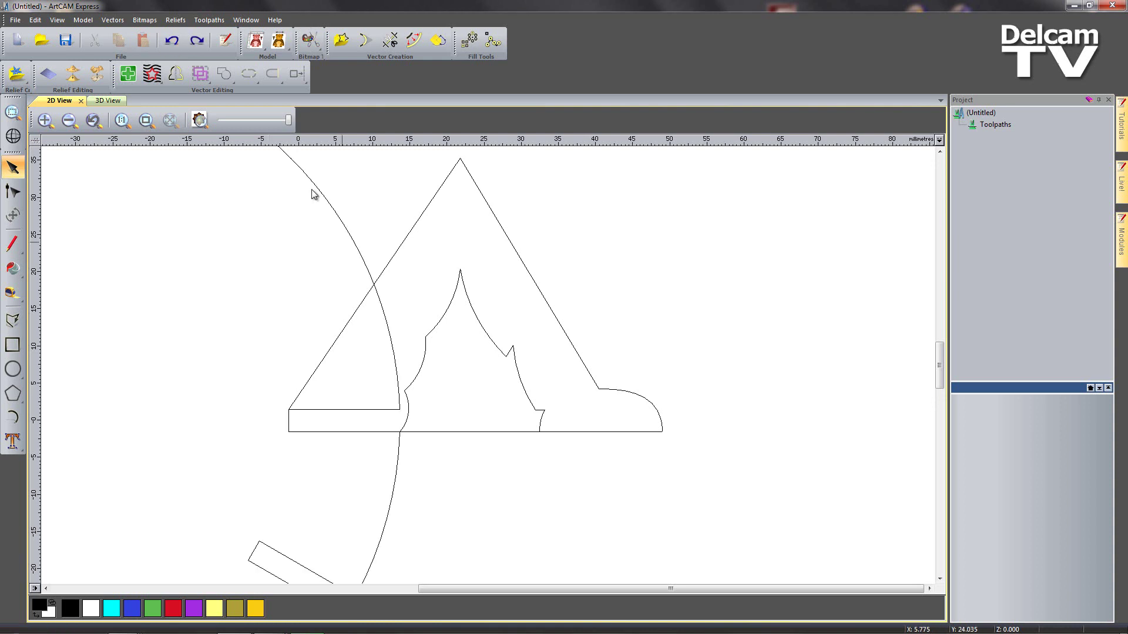
Drag the clock-face circle upward, clear of the triangle
{"action": "scroll", "coordinate": [445, 368], "scroll_direction": "down", "scroll_amount": 5}
{"action": "left_click", "coordinate": [417, 298]}
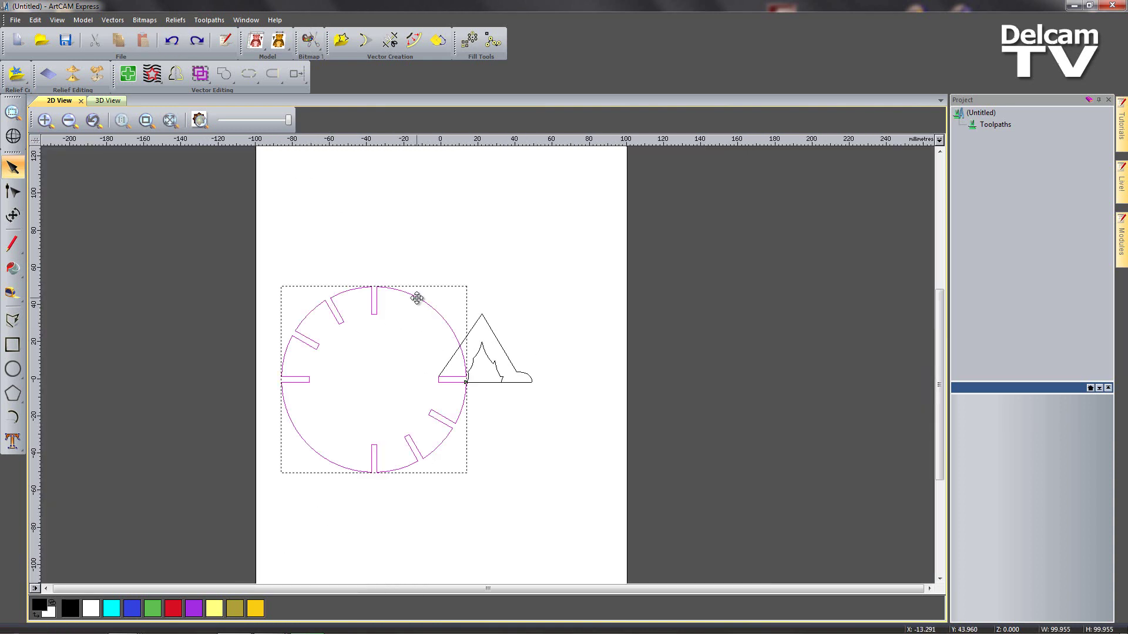
{"action": "left_click_drag", "start_coordinate": [417, 299], "coordinate": [409, 179]}
{"action": "scroll", "coordinate": [464, 365], "scroll_direction": "up", "scroll_amount": 5}
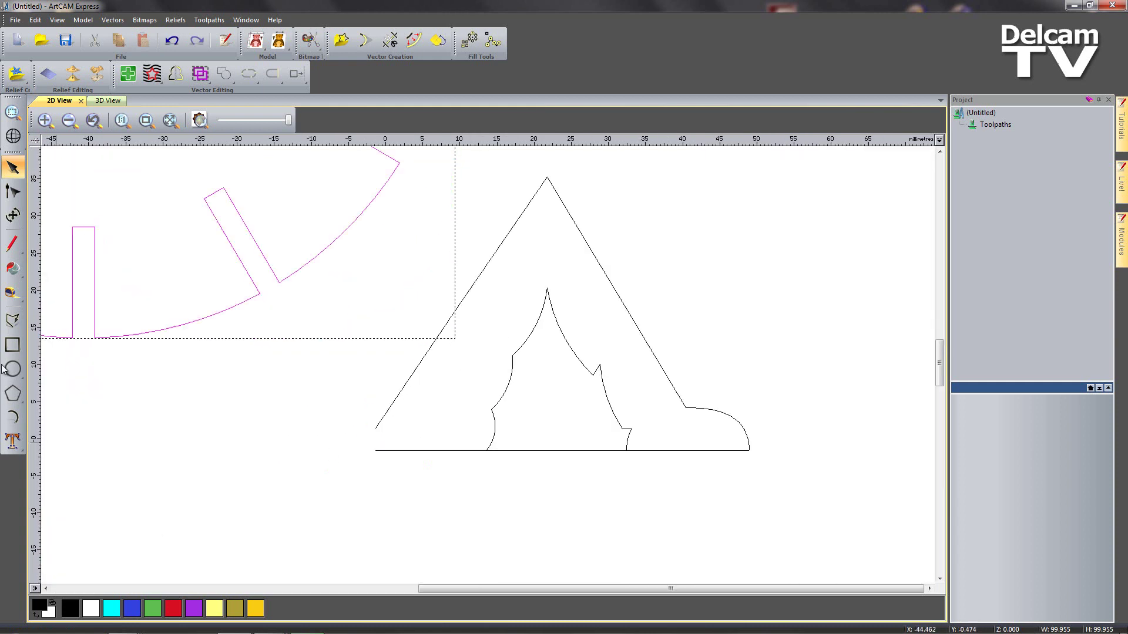
Draw a short vertical line from the slanted edge's lower end down to the base corner
{"action": "left_click", "coordinate": [13, 320]}
{"action": "scroll", "coordinate": [371, 432], "scroll_direction": "up", "scroll_amount": 2}
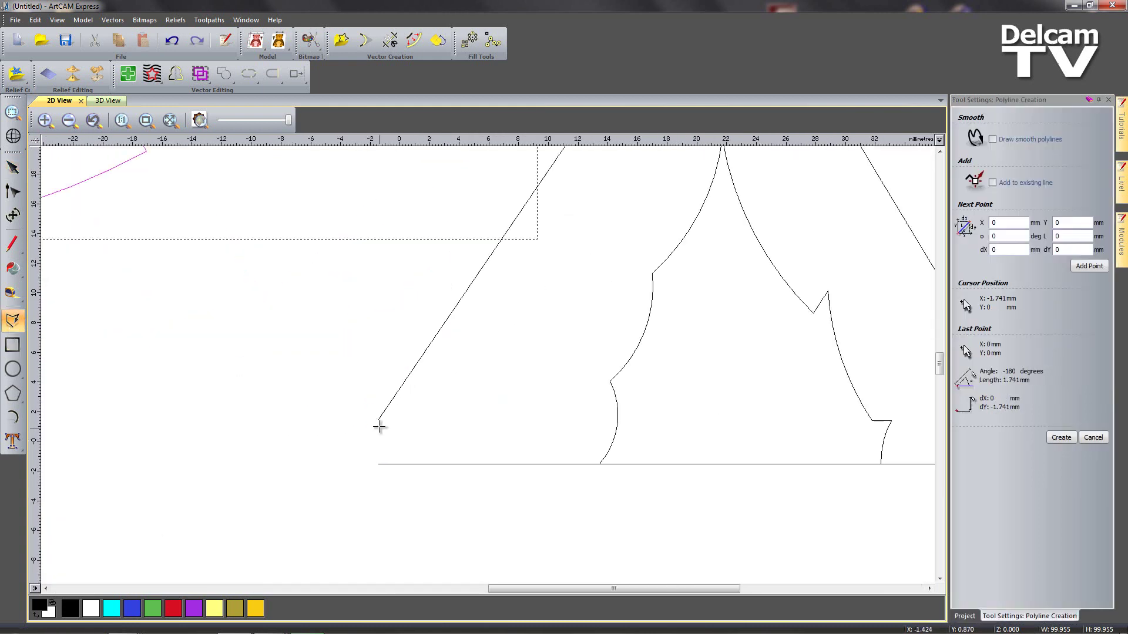
{"action": "left_click", "coordinate": [379, 418]}
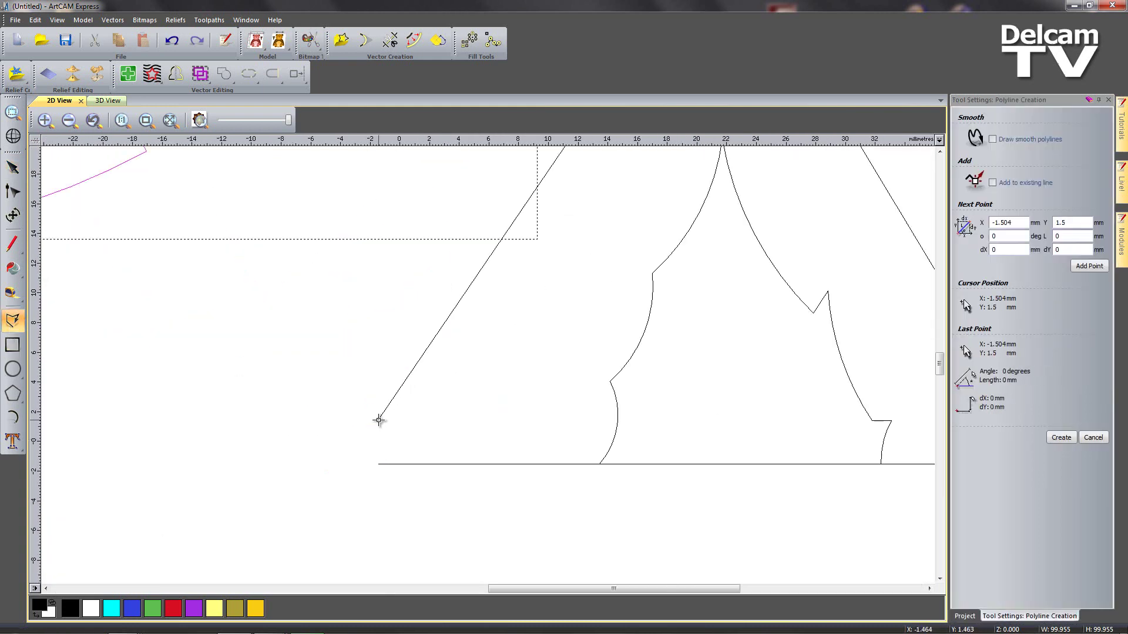
{"action": "left_click", "coordinate": [378, 464]}
{"action": "right_click", "coordinate": [551, 433]}
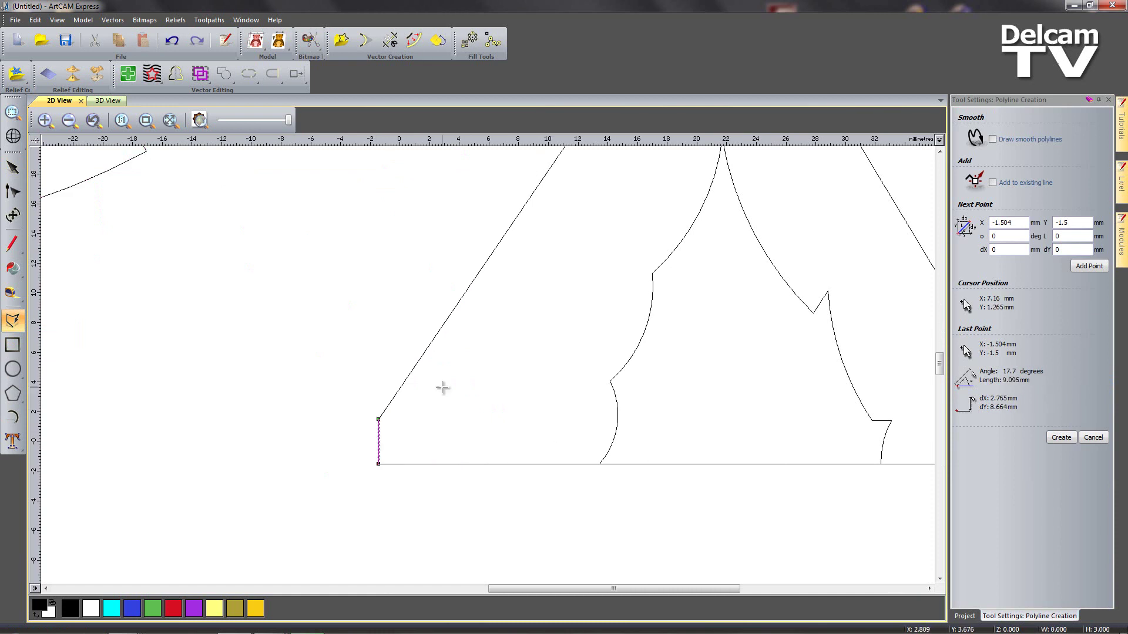
{"action": "left_click", "coordinate": [389, 39]}
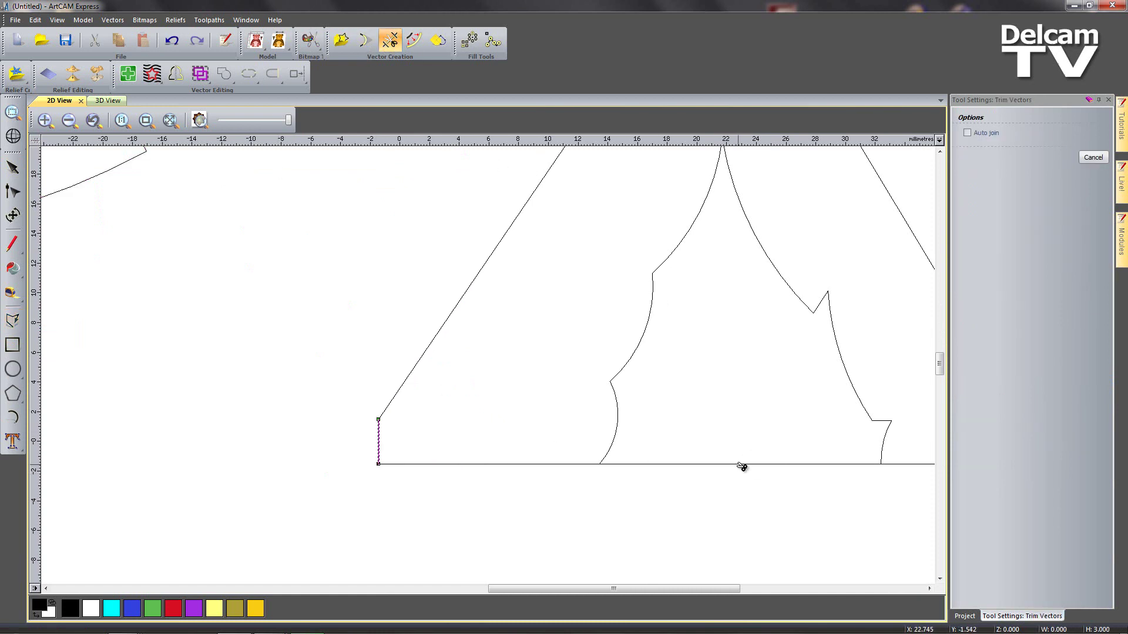
{"action": "mouse_move", "coordinate": [737, 466]}
{"action": "middle_mouse_down"}
{"action": "mouse_move", "coordinate": [667, 471]}
{"action": "mouse_move", "coordinate": [640, 446]}
{"action": "middle_mouse_up"}
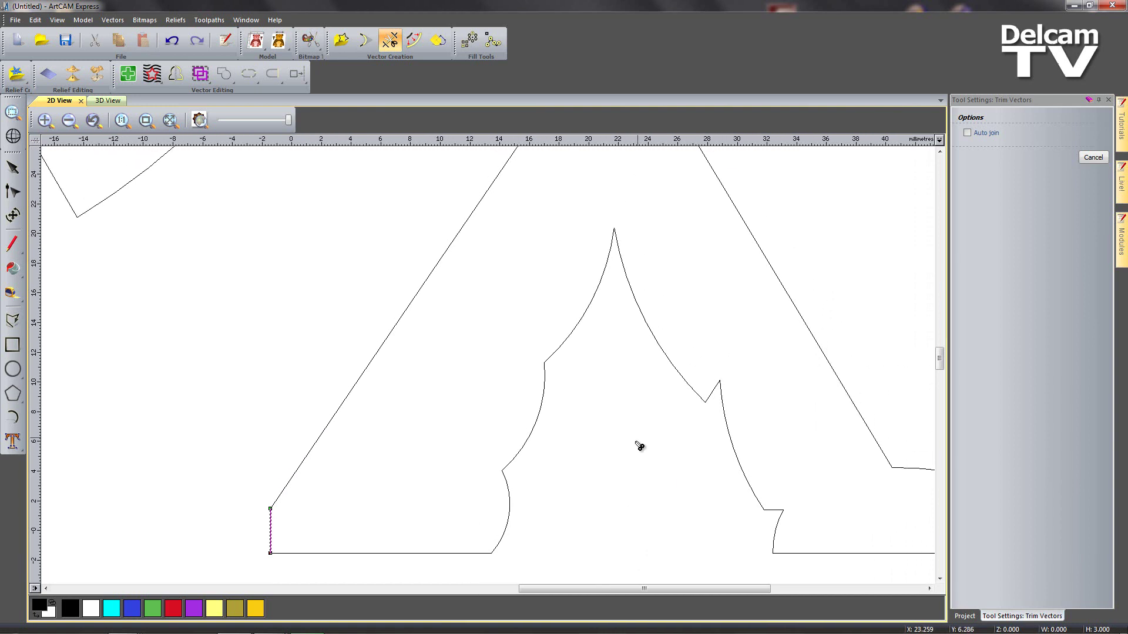
{"action": "scroll", "coordinate": [641, 447], "scroll_direction": "down", "scroll_amount": 2}
{"action": "middle_click_drag", "start_coordinate": [624, 327], "coordinate": [593, 370]}
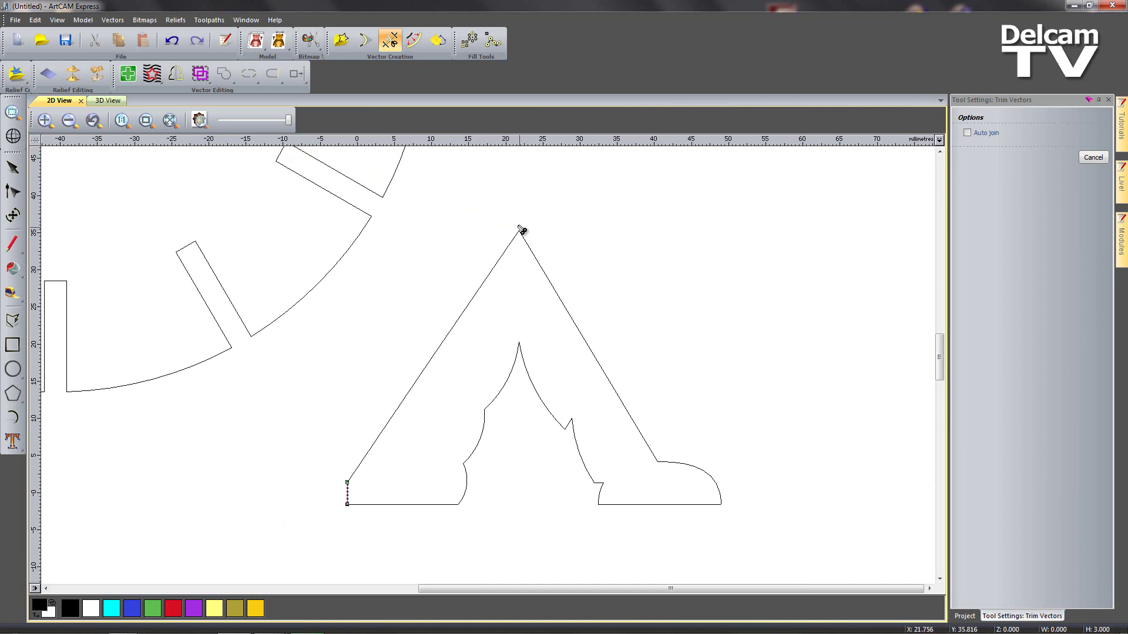
Draw a horizontal line across the triangle just below its apex
{"action": "left_click", "coordinate": [12, 417]}
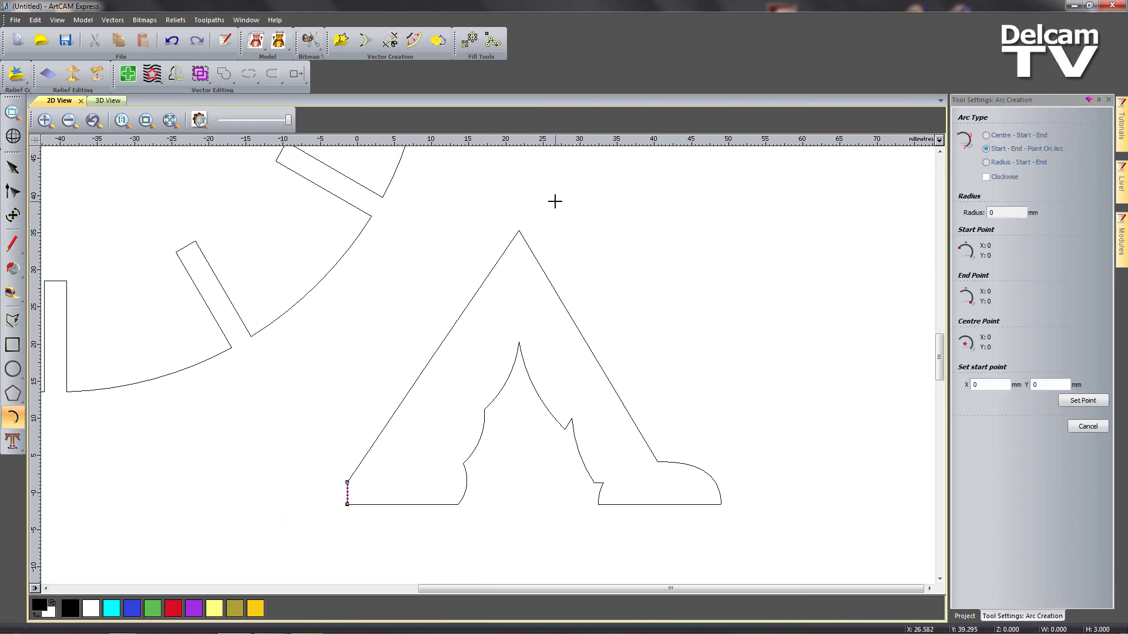
{"action": "scroll", "coordinate": [530, 216], "scroll_direction": "up", "scroll_amount": 2}
{"action": "scroll", "coordinate": [530, 216], "scroll_direction": "up", "scroll_amount": 2}
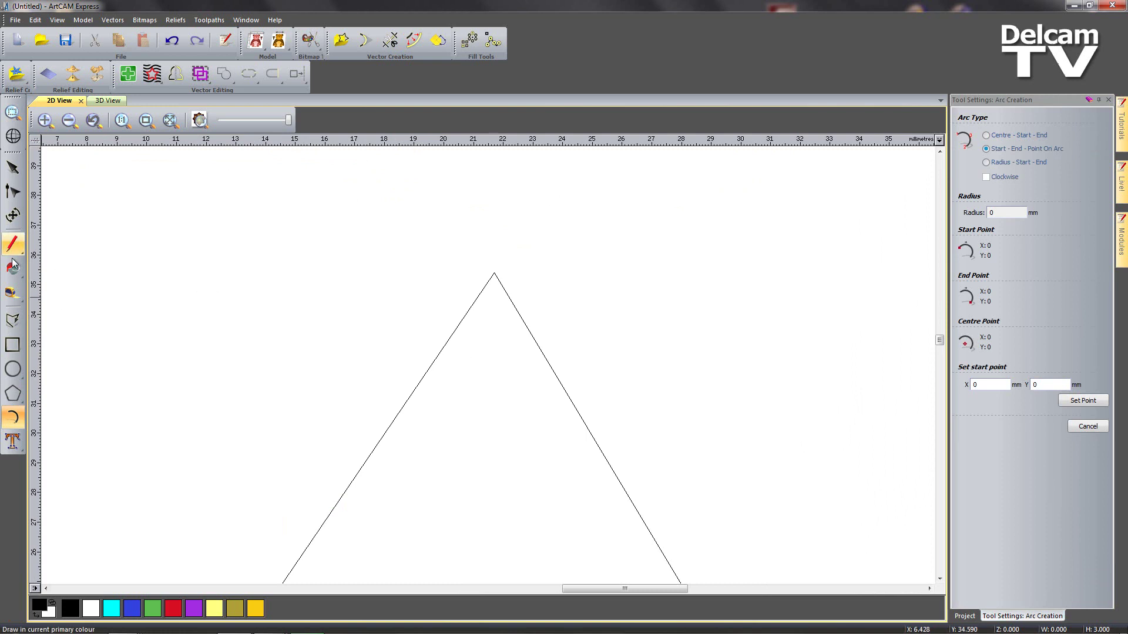
{"action": "left_click", "coordinate": [12, 320]}
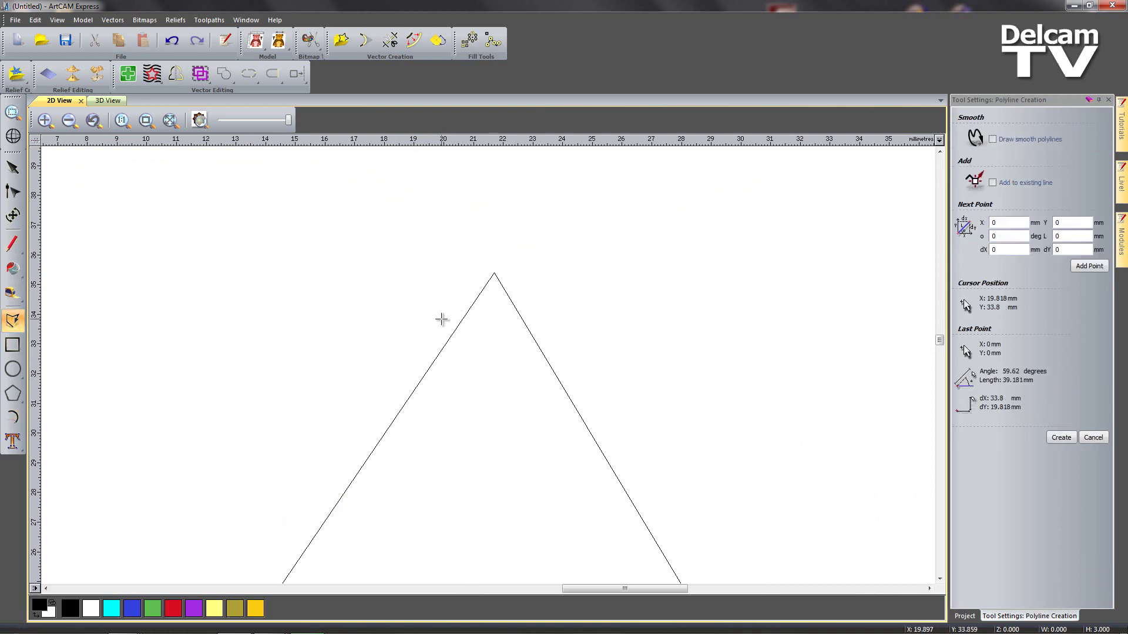
{"action": "left_click", "coordinate": [444, 316]}
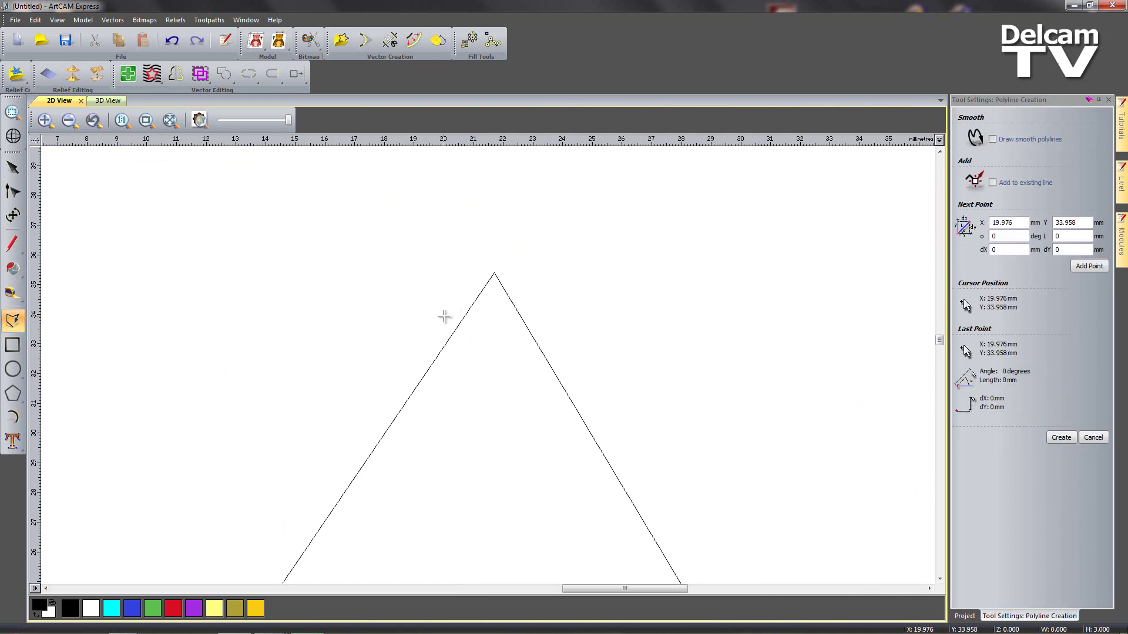
{"action": "left_click", "coordinate": [578, 321]}
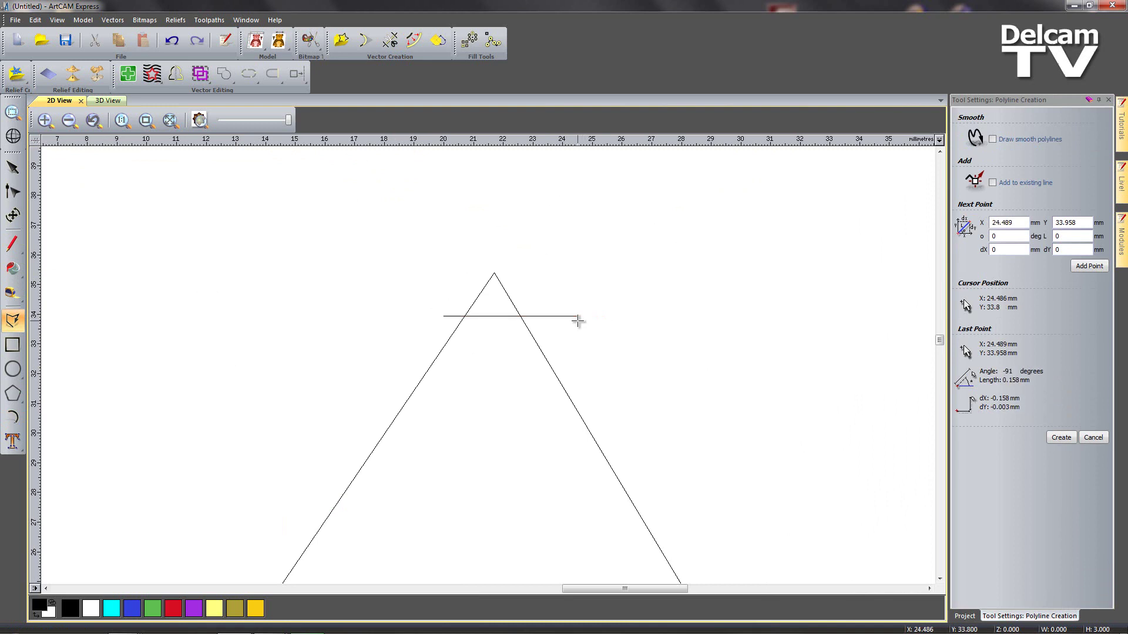
{"action": "right_click", "coordinate": [578, 320]}
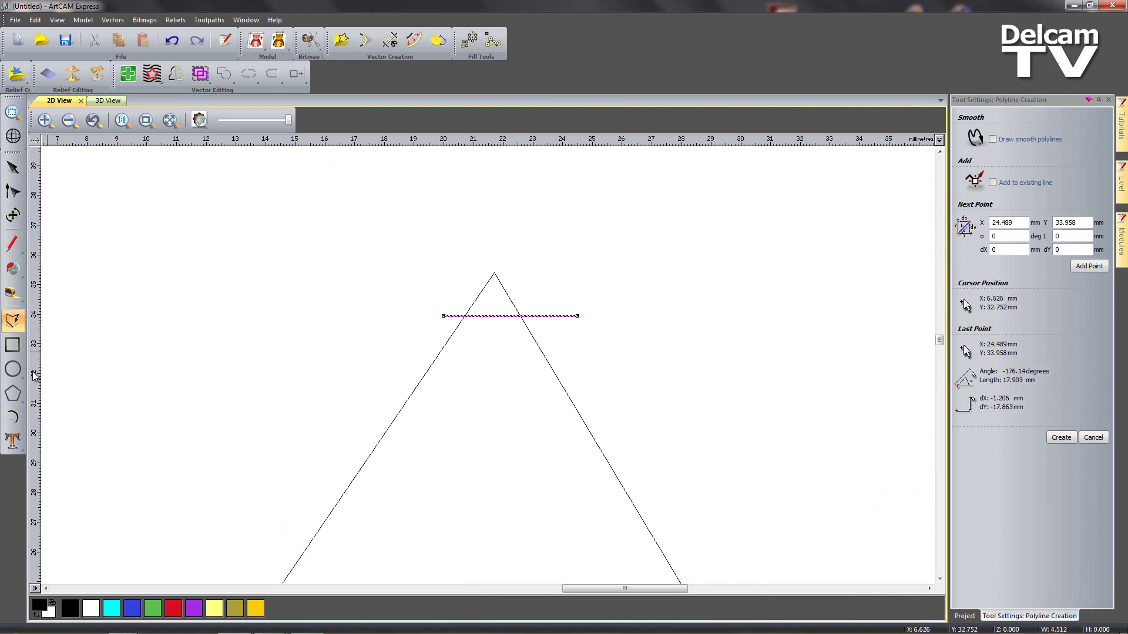
Draw an arc between the line's left and right intersections, peaking just below the apex
{"action": "left_click", "coordinate": [14, 418]}
{"action": "scroll", "coordinate": [513, 290], "scroll_direction": "up", "scroll_amount": 1}
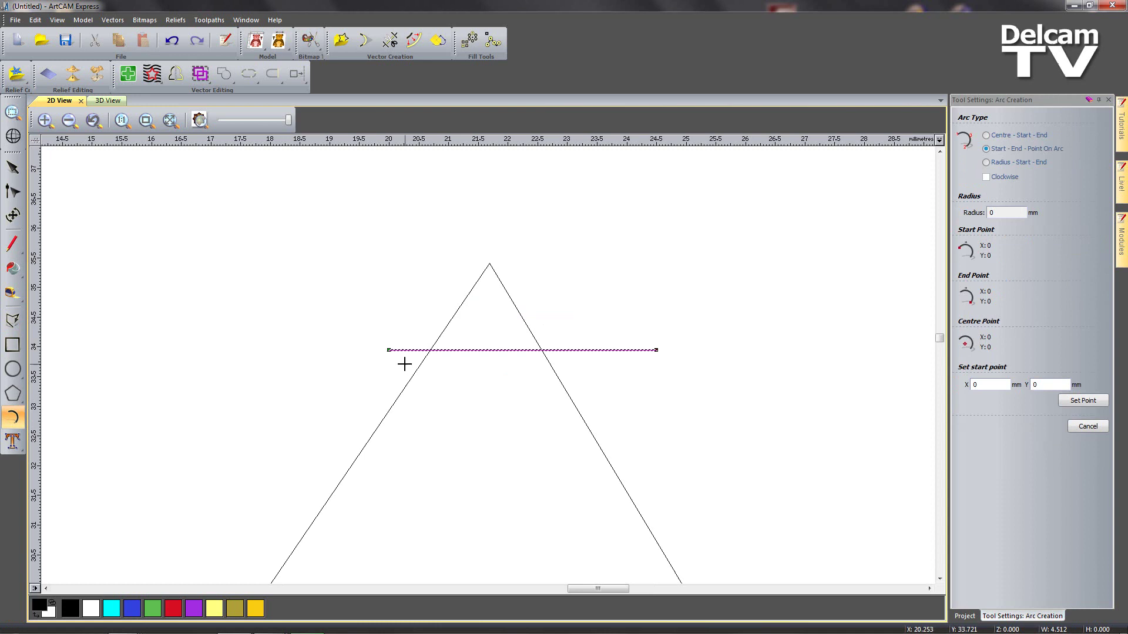
{"action": "left_click", "coordinate": [430, 350]}
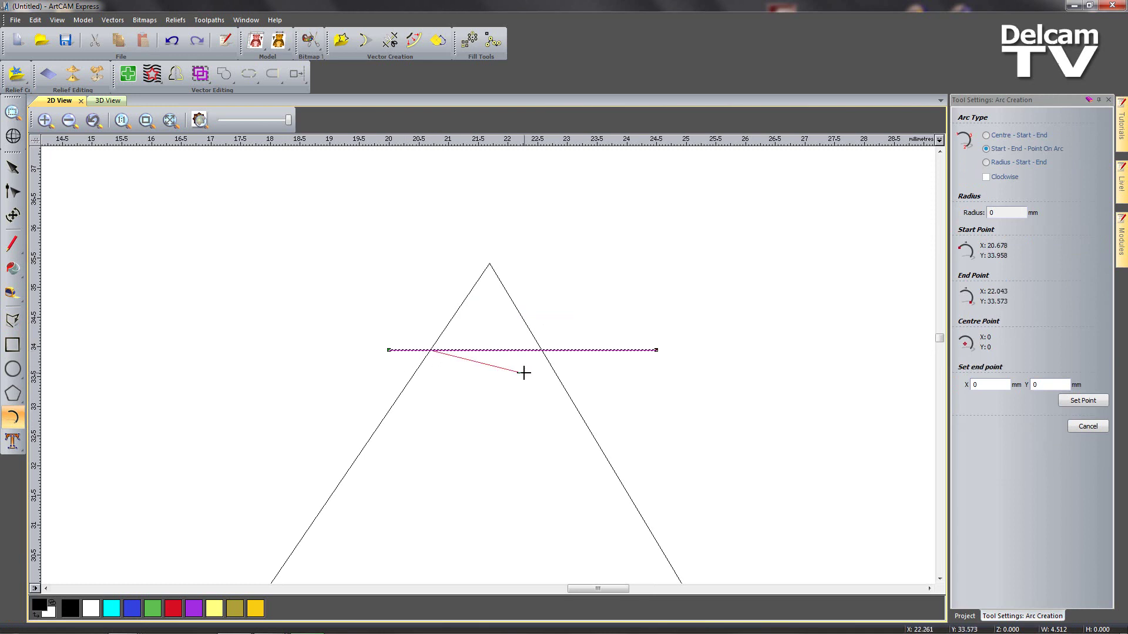
{"action": "left_click", "coordinate": [543, 350]}
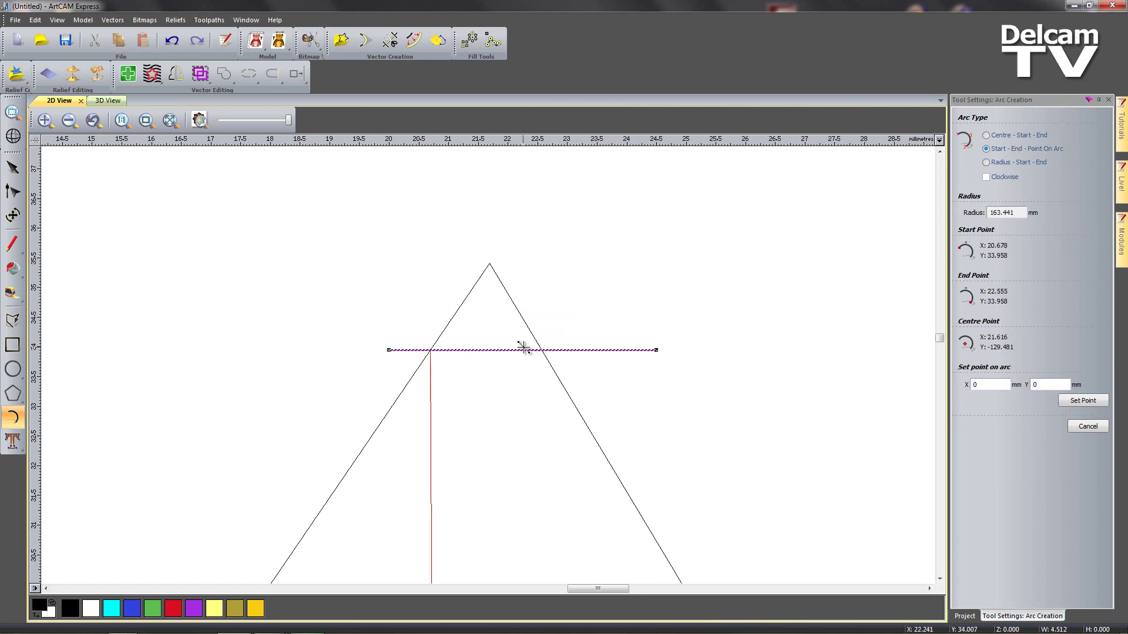
{"action": "scroll", "coordinate": [503, 322], "scroll_direction": "up", "scroll_amount": 2}
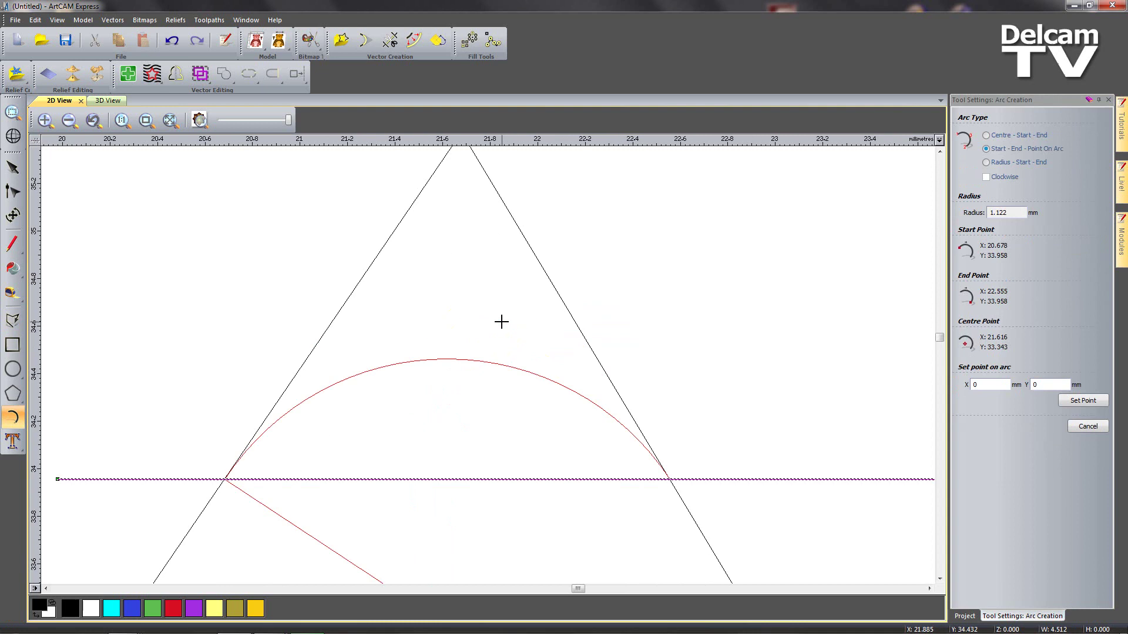
{"action": "left_click", "coordinate": [497, 365]}
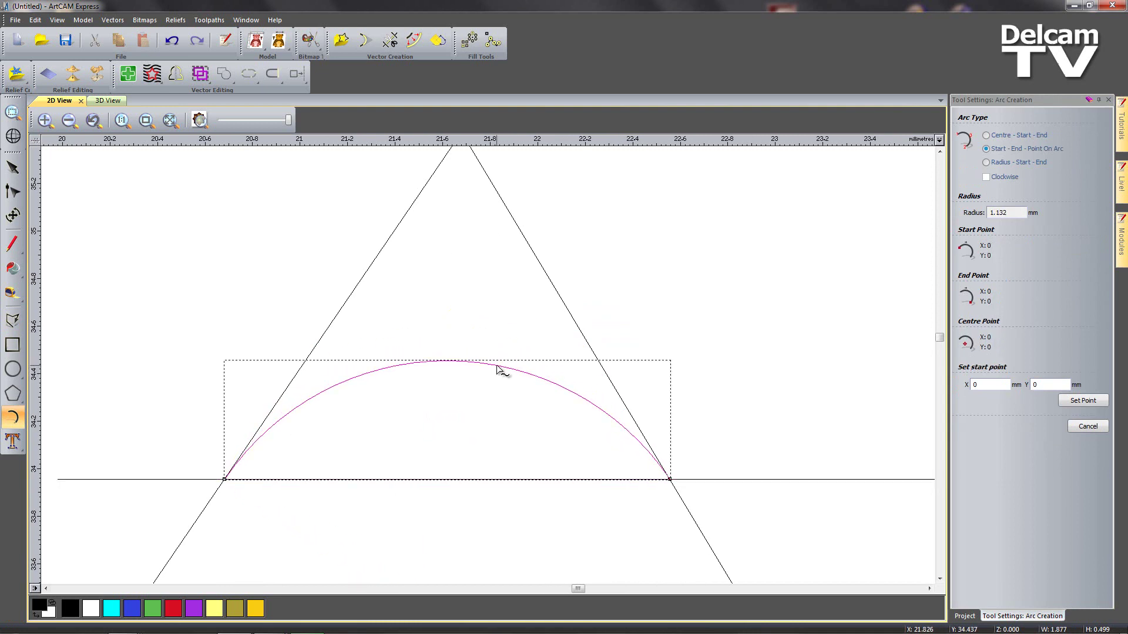
{"action": "scroll", "coordinate": [497, 373], "scroll_direction": "down", "scroll_amount": 1}
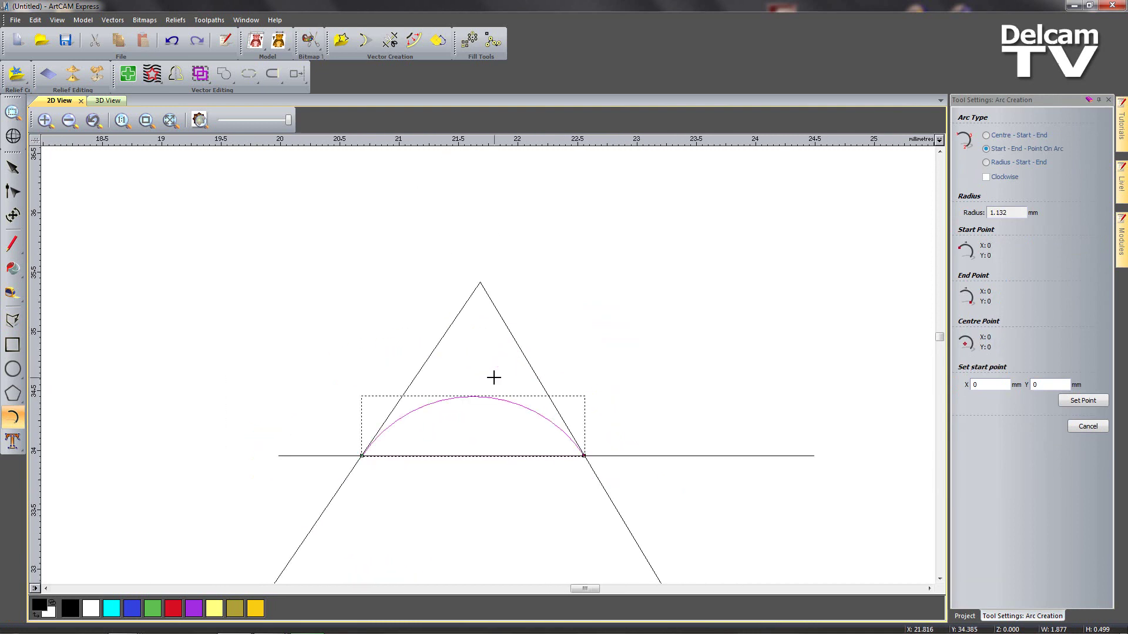
{"action": "left_click", "coordinate": [12, 169]}
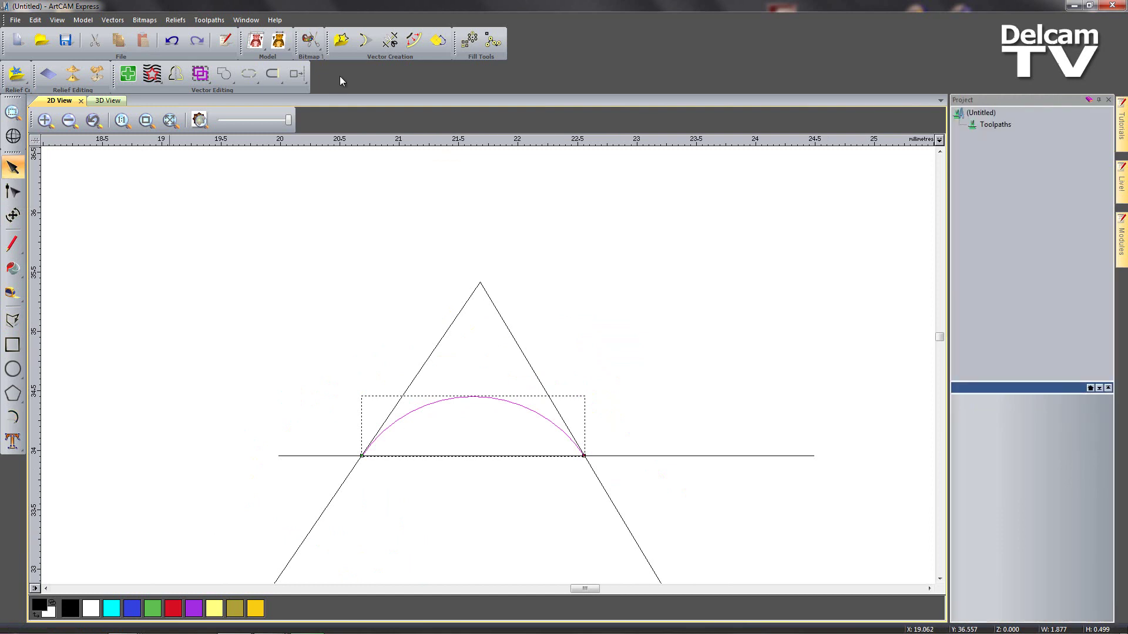
Trim off the pointed tip, the line's overhangs, and the segment under the arc
{"action": "left_click", "coordinate": [389, 40]}
{"action": "left_click", "coordinate": [432, 356]}
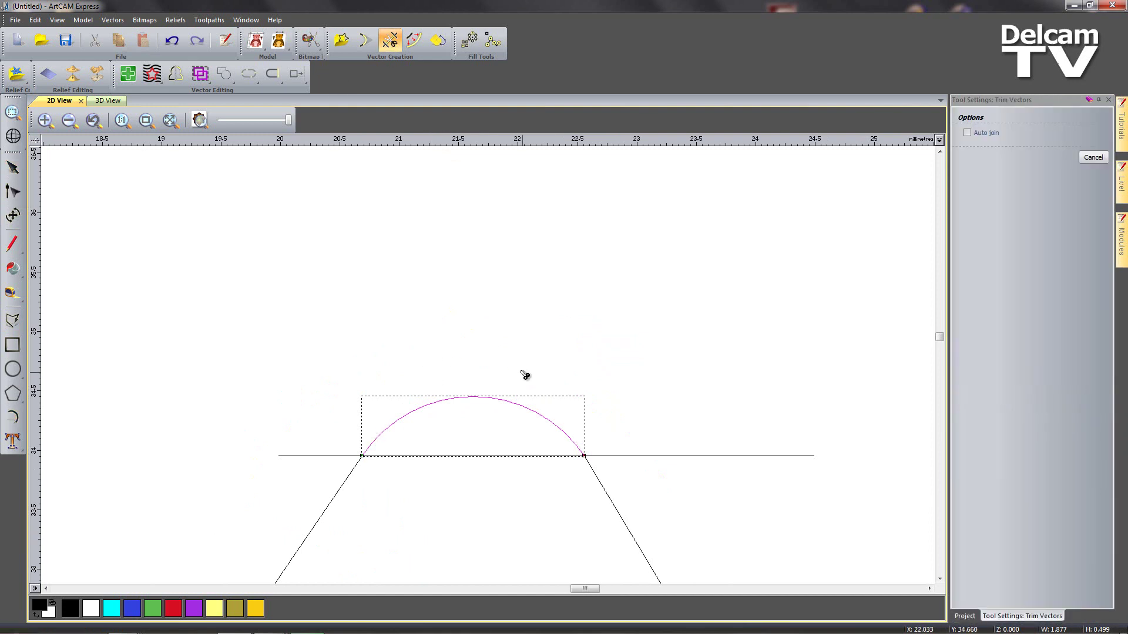
{"action": "left_click", "coordinate": [690, 457]}
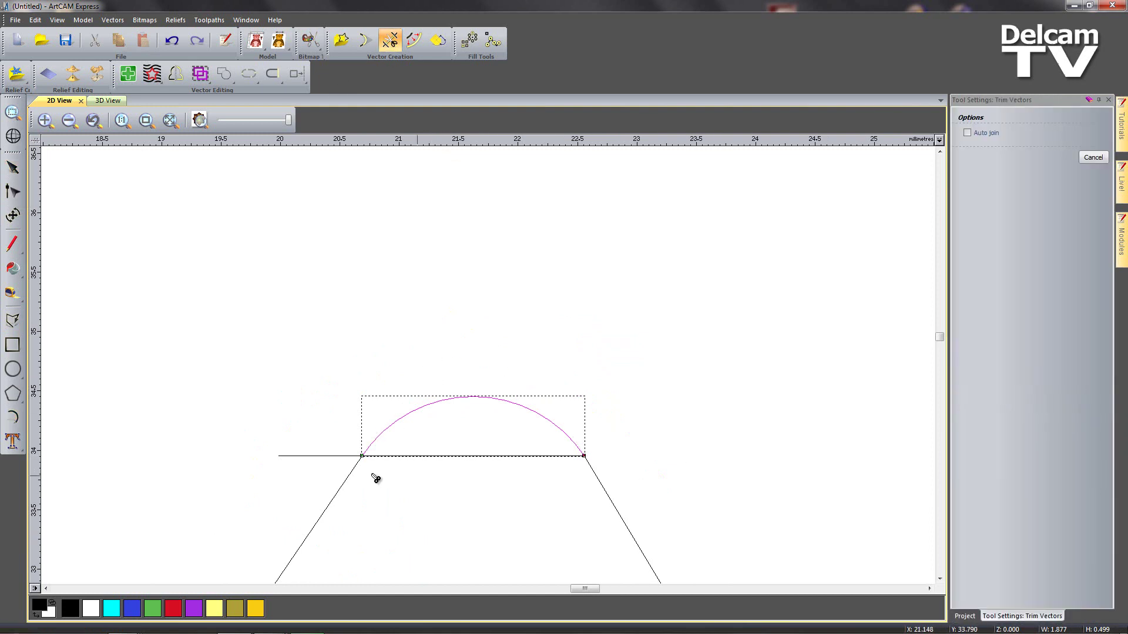
{"action": "left_click", "coordinate": [318, 460]}
{"action": "left_click", "coordinate": [449, 457]}
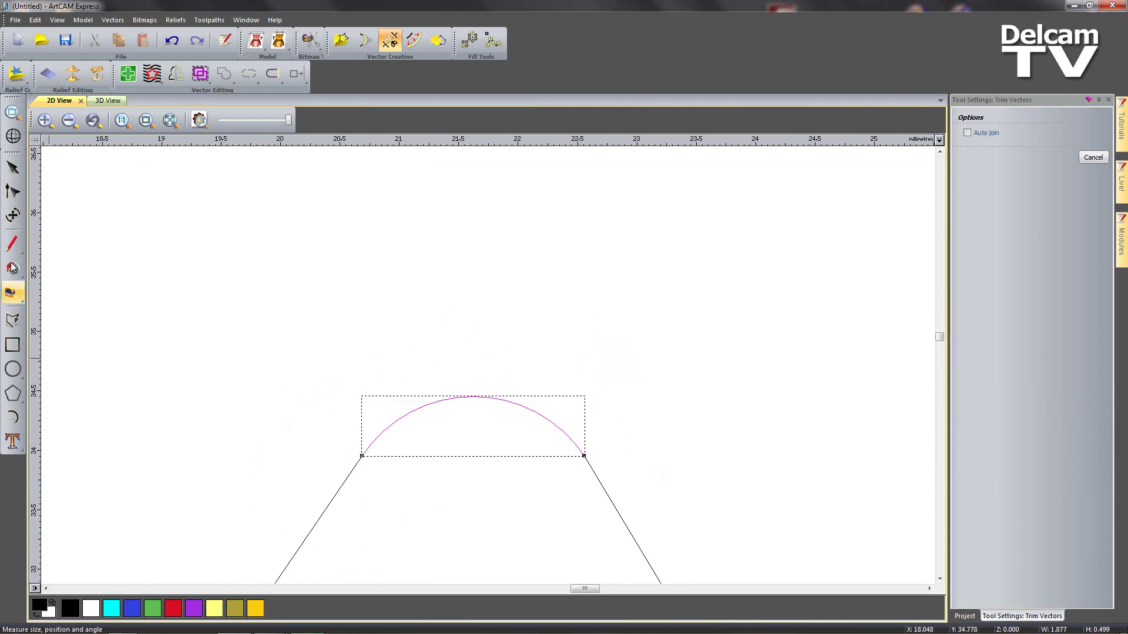
{"action": "left_click", "coordinate": [12, 168]}
Move the clock-face circle up to the top of the sheet
{"action": "left_click", "coordinate": [255, 473]}
{"action": "scroll", "coordinate": [339, 509], "scroll_direction": "down", "scroll_amount": 10}
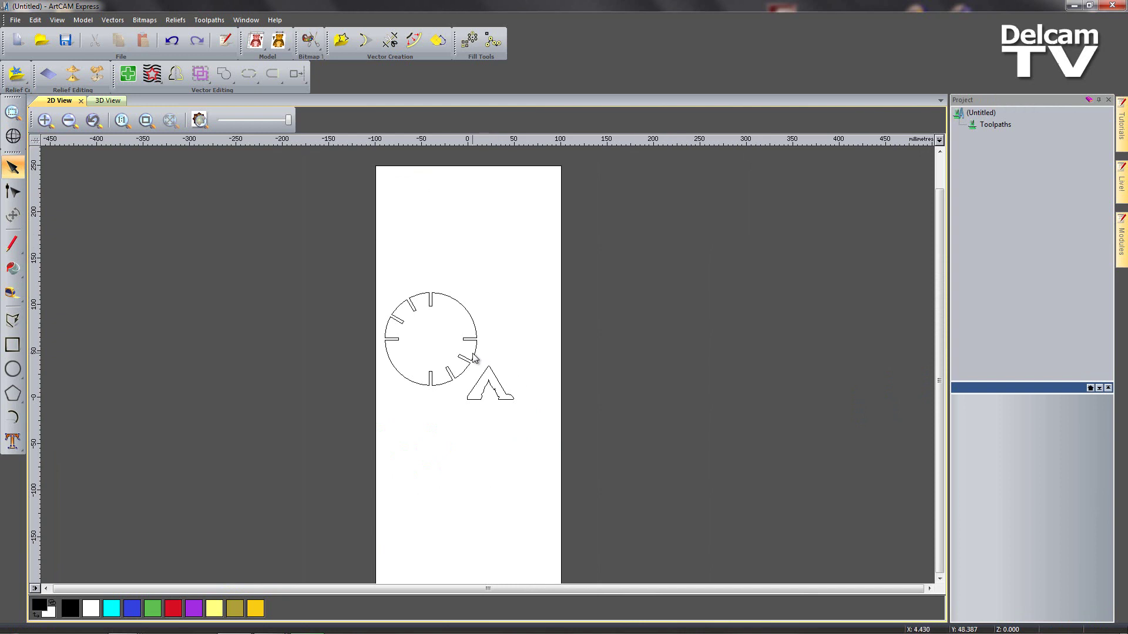
{"action": "left_click", "coordinate": [474, 357]}
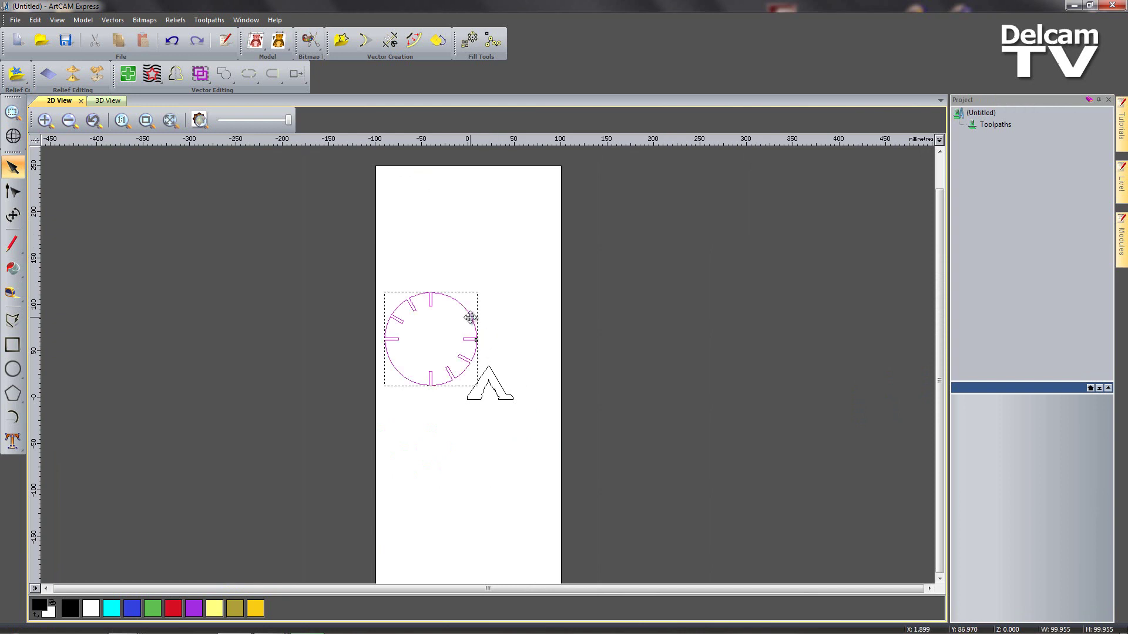
{"action": "left_click_drag", "start_coordinate": [469, 317], "coordinate": [470, 199]}
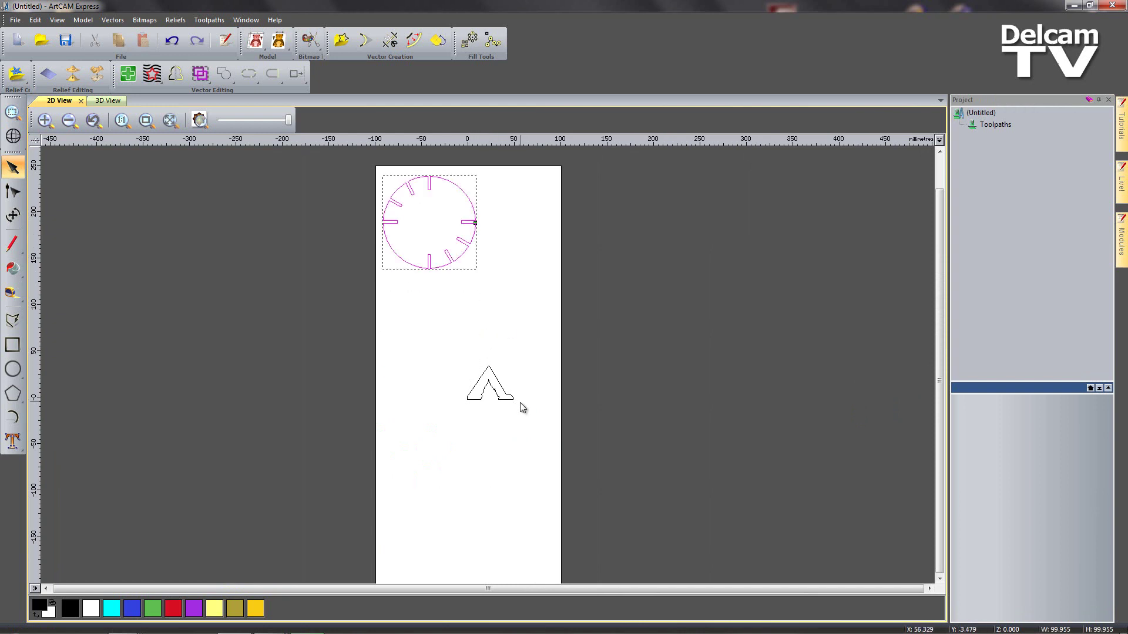
{"action": "left_click", "coordinate": [501, 393]}
Select the whole spider outline and join its pieces into one closed vector
{"action": "scroll", "coordinate": [499, 394], "scroll_direction": "up", "scroll_amount": 5}
{"action": "left_click_drag", "start_coordinate": [280, 251], "coordinate": [618, 473]}
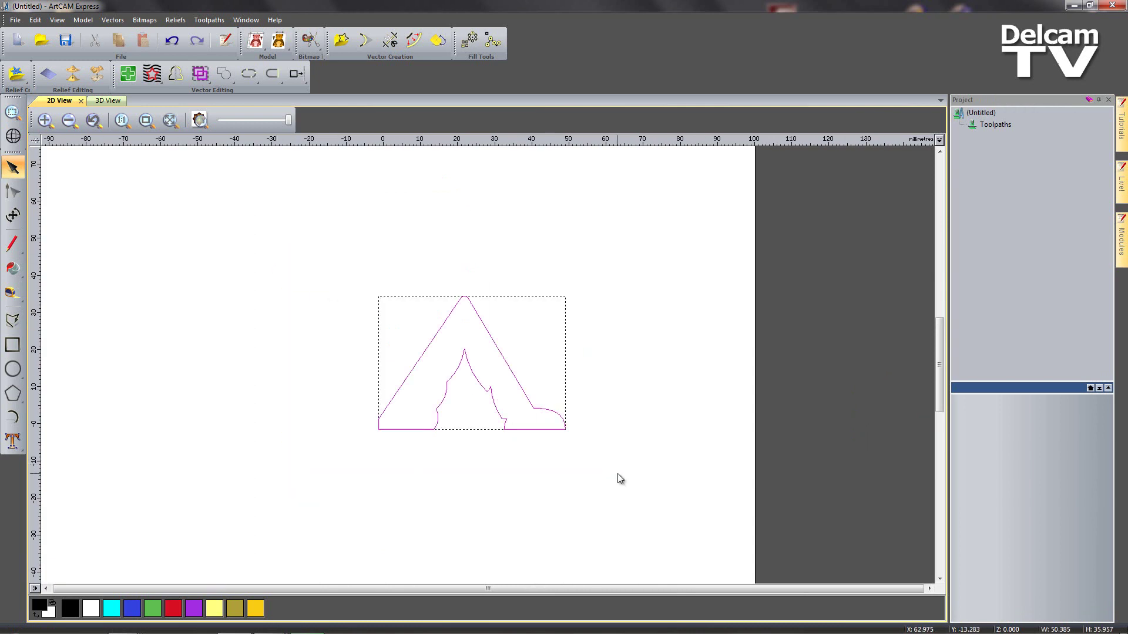
{"action": "left_click", "coordinate": [248, 74]}
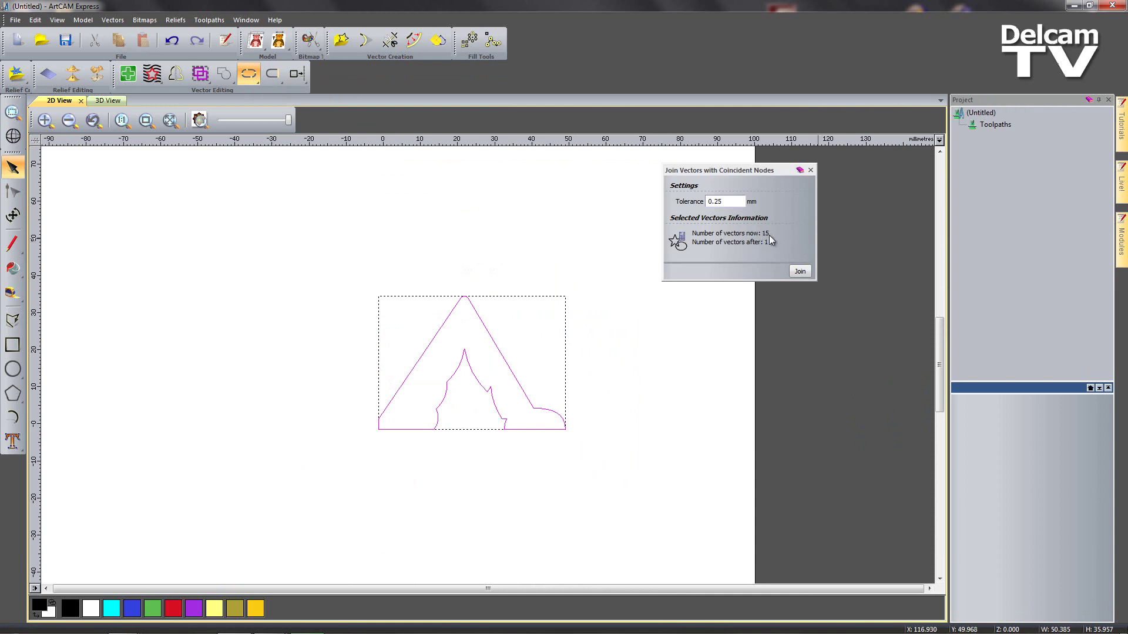
{"action": "left_click", "coordinate": [800, 271]}
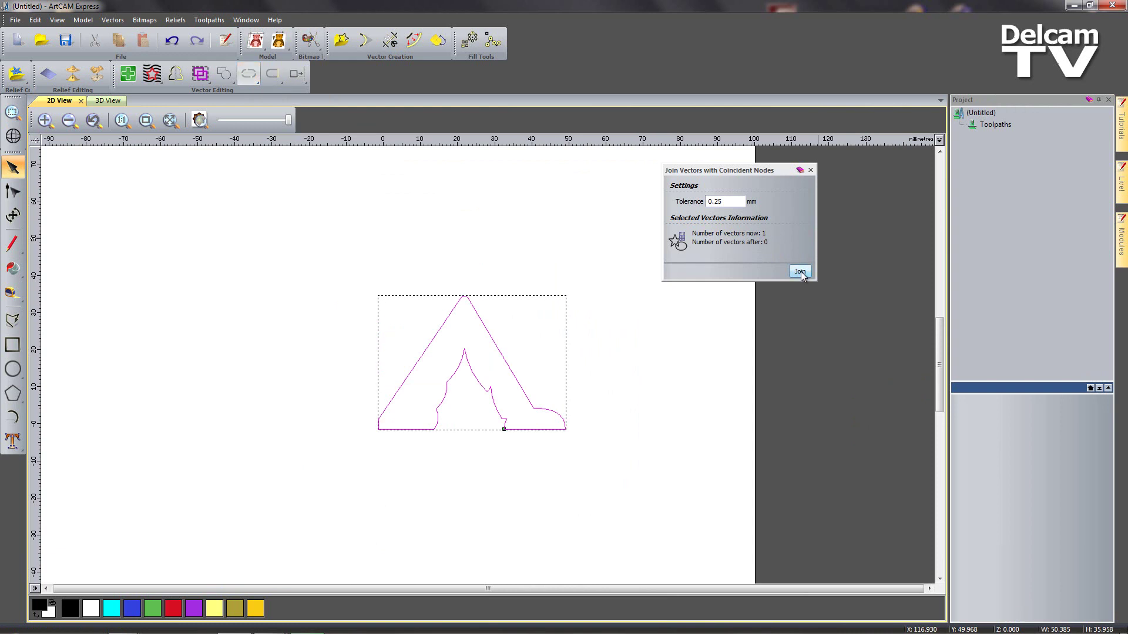
{"action": "left_click", "coordinate": [810, 170]}
{"action": "left_click", "coordinate": [722, 314]}
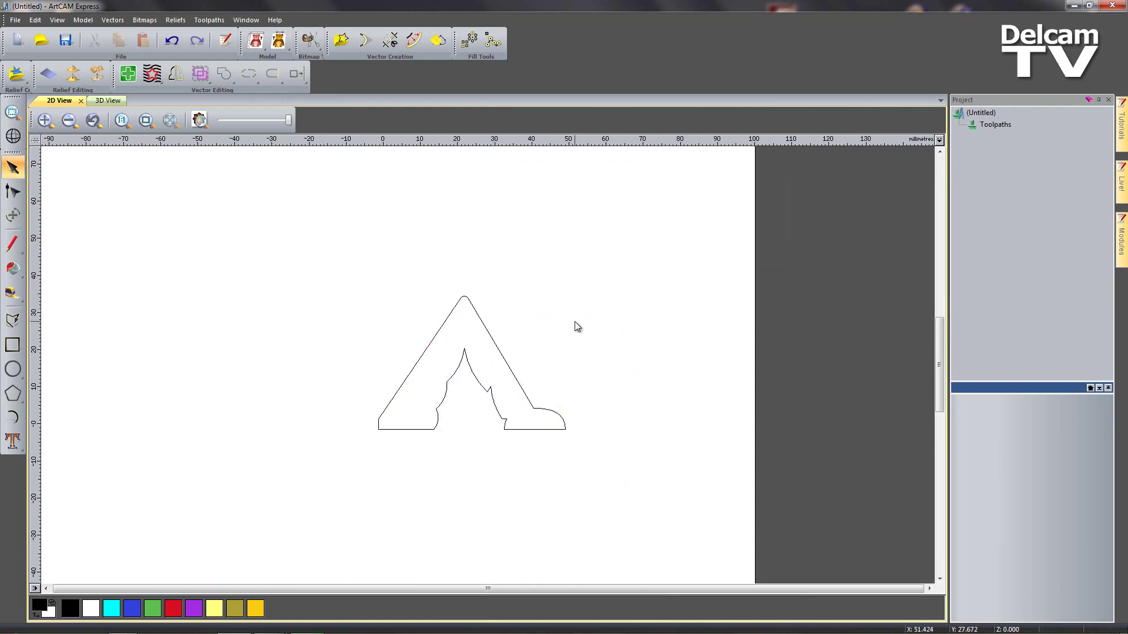
{"action": "scroll", "coordinate": [558, 325], "scroll_direction": "down", "scroll_amount": 1}
Copy the A, rotate the copy 180° into a V, and nudge it into the A
{"action": "scroll", "coordinate": [496, 300], "scroll_direction": "down", "scroll_amount": 1}
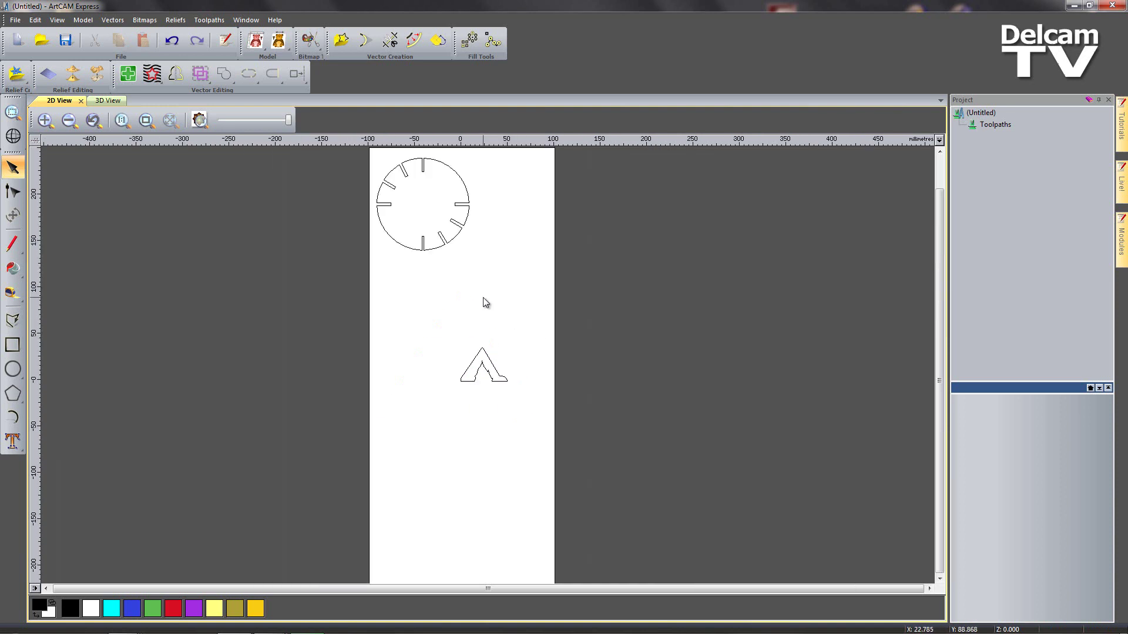
{"action": "middle_click_drag", "start_coordinate": [483, 298], "coordinate": [477, 364]}
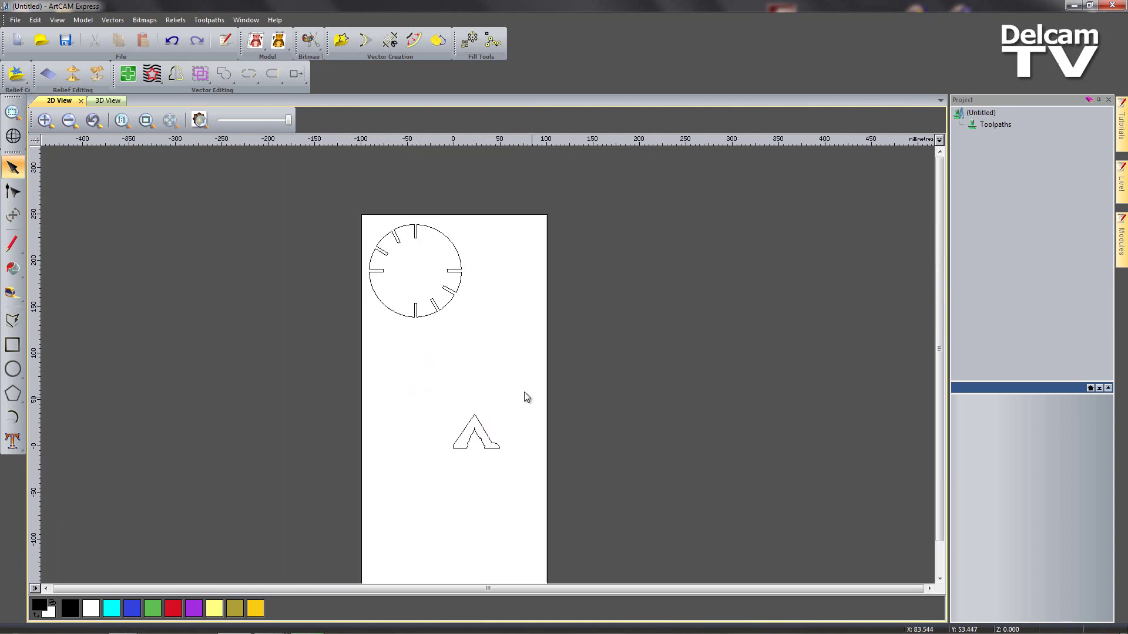
{"action": "left_click", "coordinate": [492, 449]}
{"action": "left_click_drag", "start_coordinate": [489, 448], "coordinate": [456, 360]}
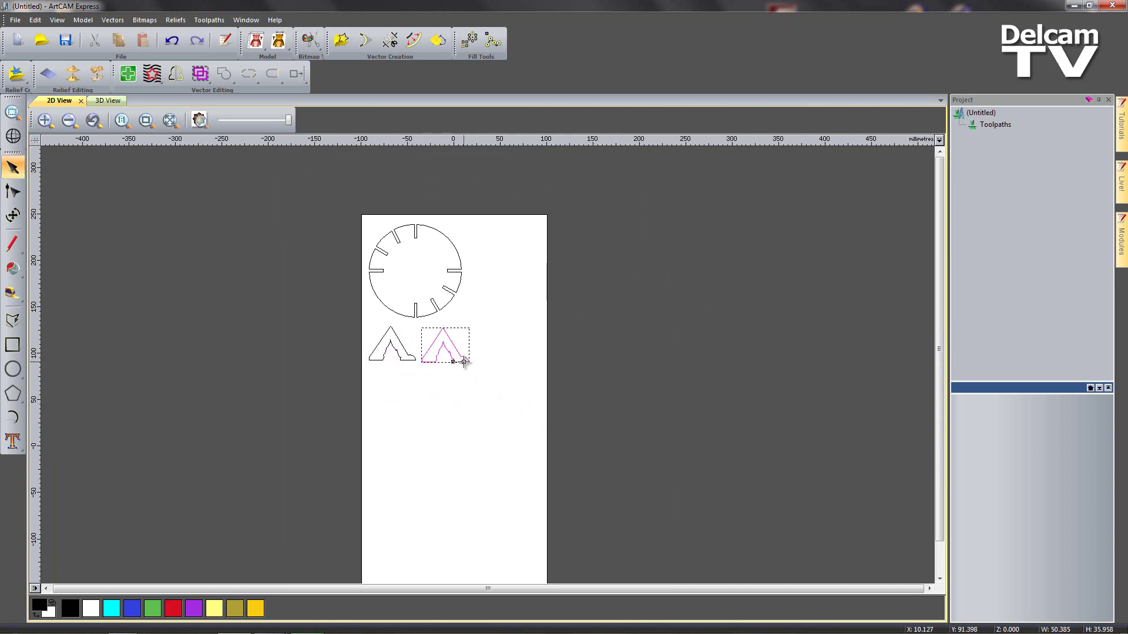
{"action": "left_click", "coordinate": [13, 215]}
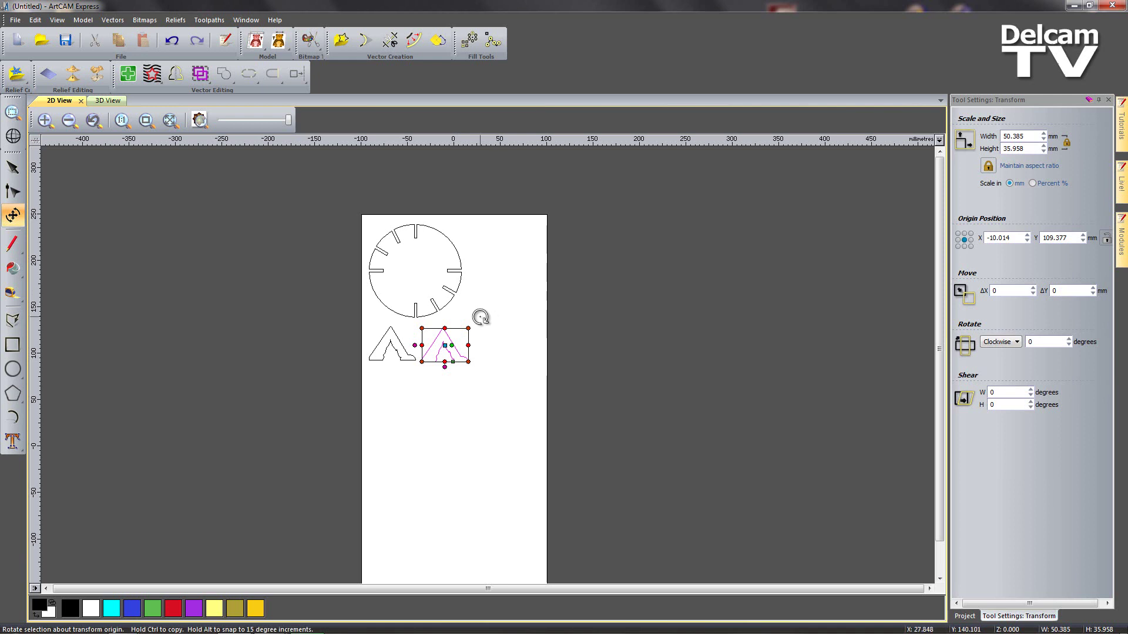
{"action": "left_click_drag", "start_coordinate": [481, 317], "coordinate": [433, 365]}
{"action": "scroll", "coordinate": [440, 328], "scroll_direction": "up", "scroll_amount": 2}
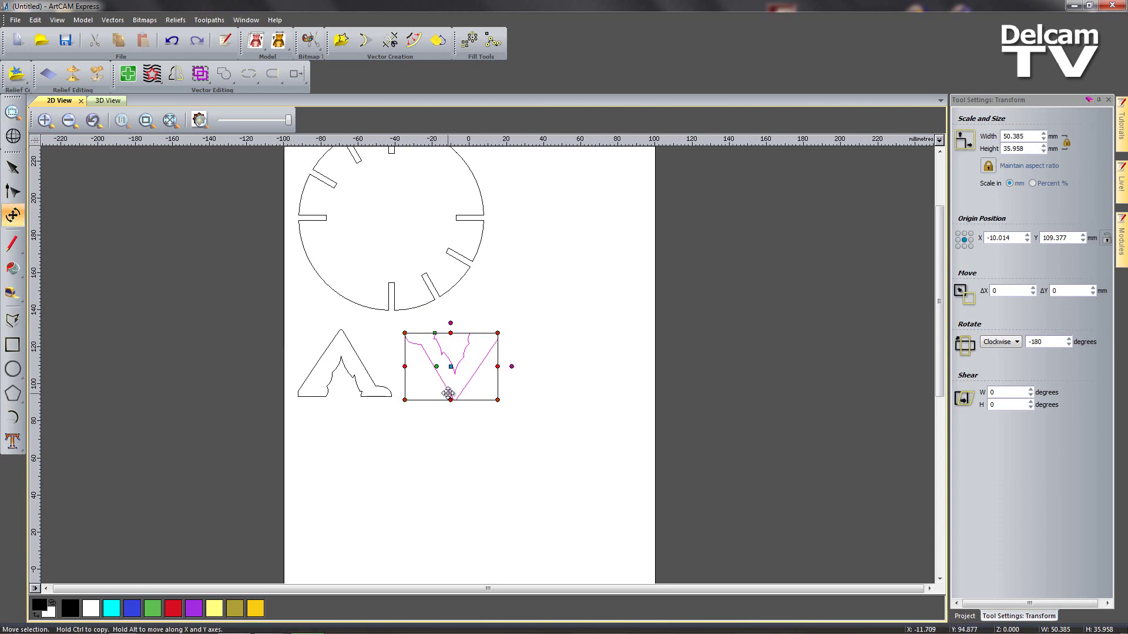
{"action": "key", "text": "Left"}
{"action": "key", "text": "Left"}
{"action": "key", "text": "Left"}
{"action": "key", "text": "Left"}
{"action": "key", "text": "Left"}
{"action": "key", "text": "Left"}
{"action": "key", "text": "Left"}
{"action": "key", "text": "Left"}
{"action": "key", "text": "Left"}
{"action": "key", "text": "Left"}
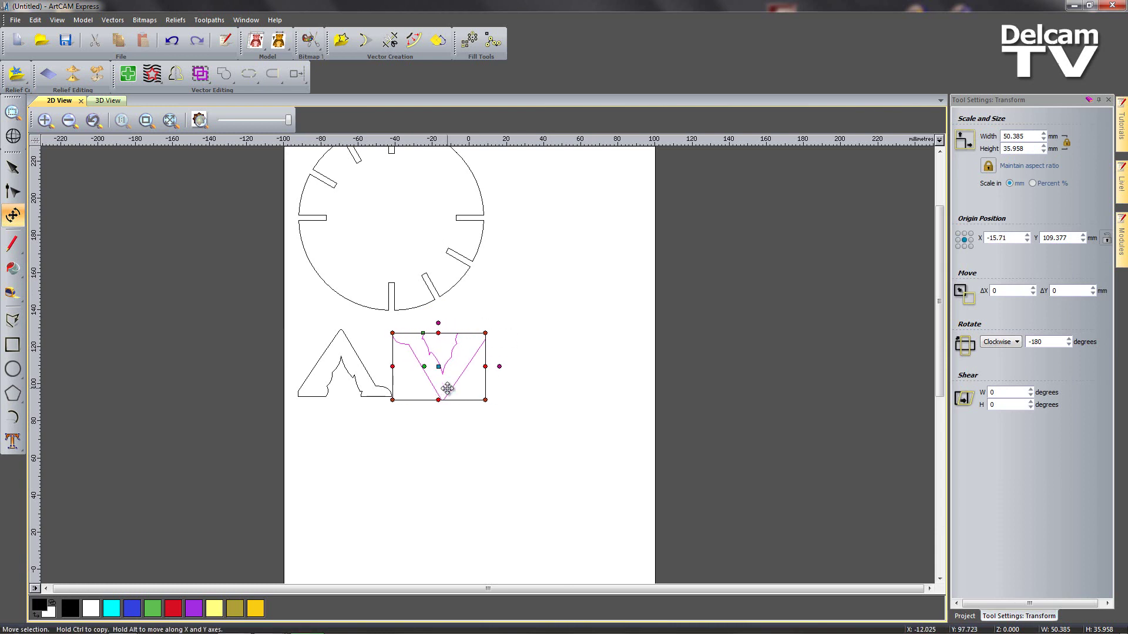
{"action": "key", "text": "Left"}
{"action": "key", "text": "Left"}
{"action": "key", "text": "Left"}
{"action": "key", "text": "Left"}
{"action": "key", "text": "Left"}
{"action": "key", "text": "Left"}
{"action": "key", "text": "Left"}
{"action": "key", "text": "Left"}
{"action": "key", "text": "Left"}
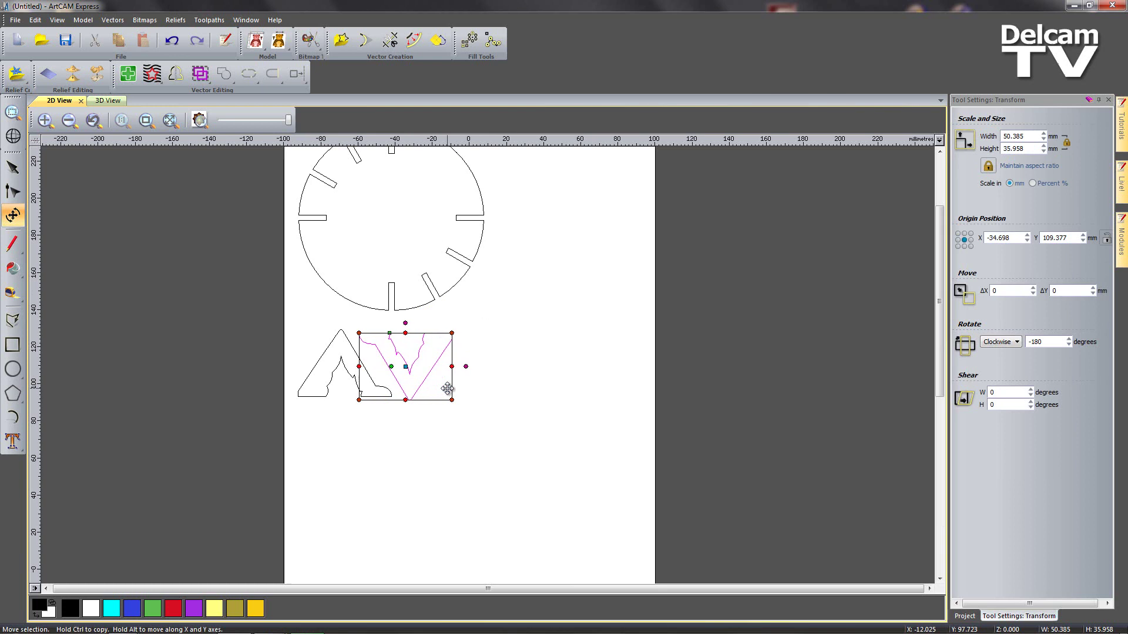
{"action": "key", "text": "Escape"}
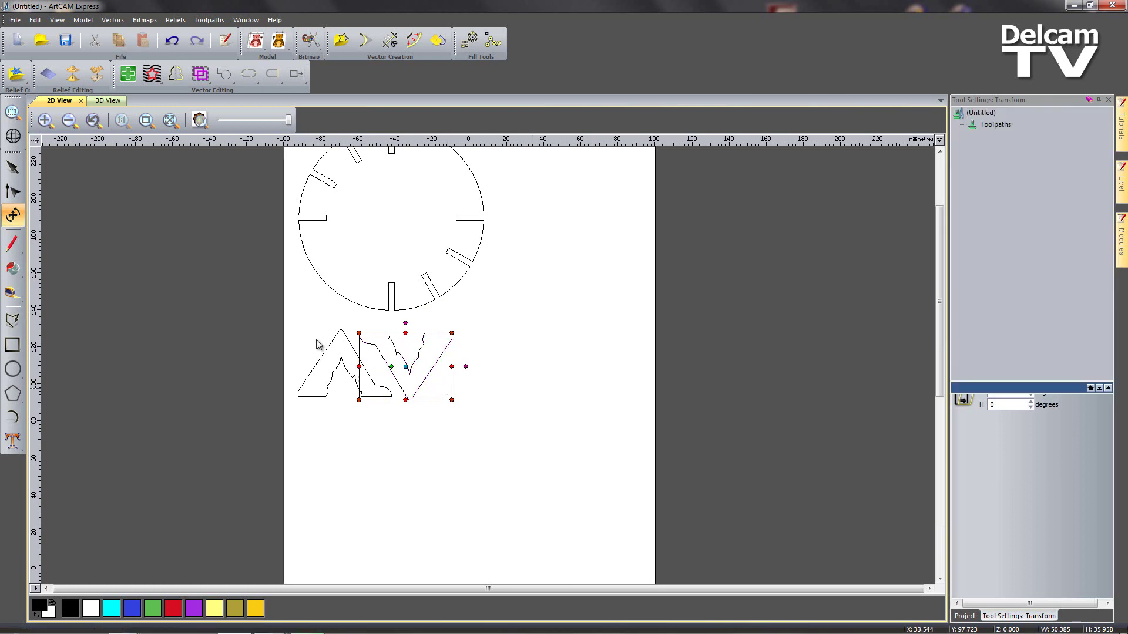
Place copies of the AV pair to the right and beside the circle at upper right
{"action": "left_click_drag", "start_coordinate": [284, 315], "coordinate": [491, 438]}
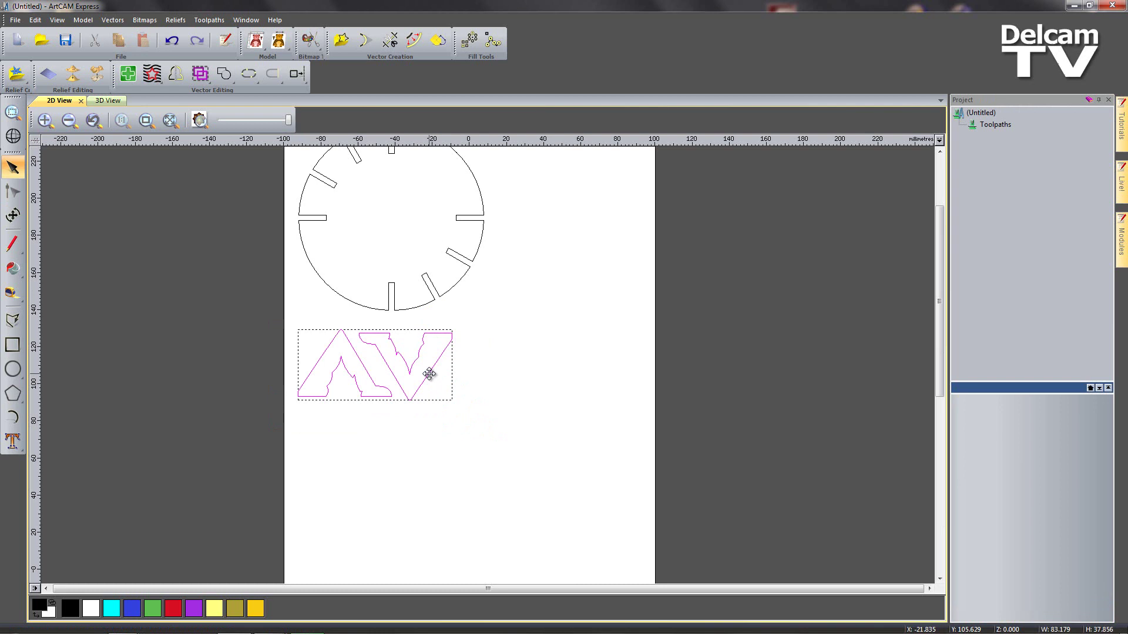
{"action": "left_click_drag", "start_coordinate": [429, 374], "coordinate": [572, 379]}
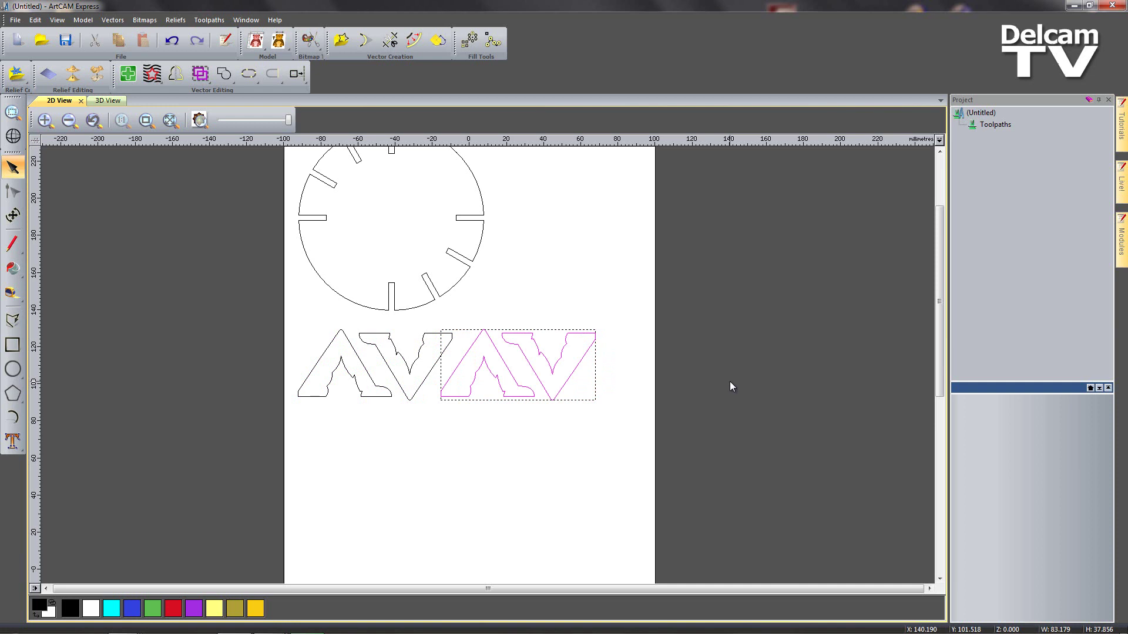
{"action": "middle_click_drag", "start_coordinate": [730, 382], "coordinate": [704, 457]}
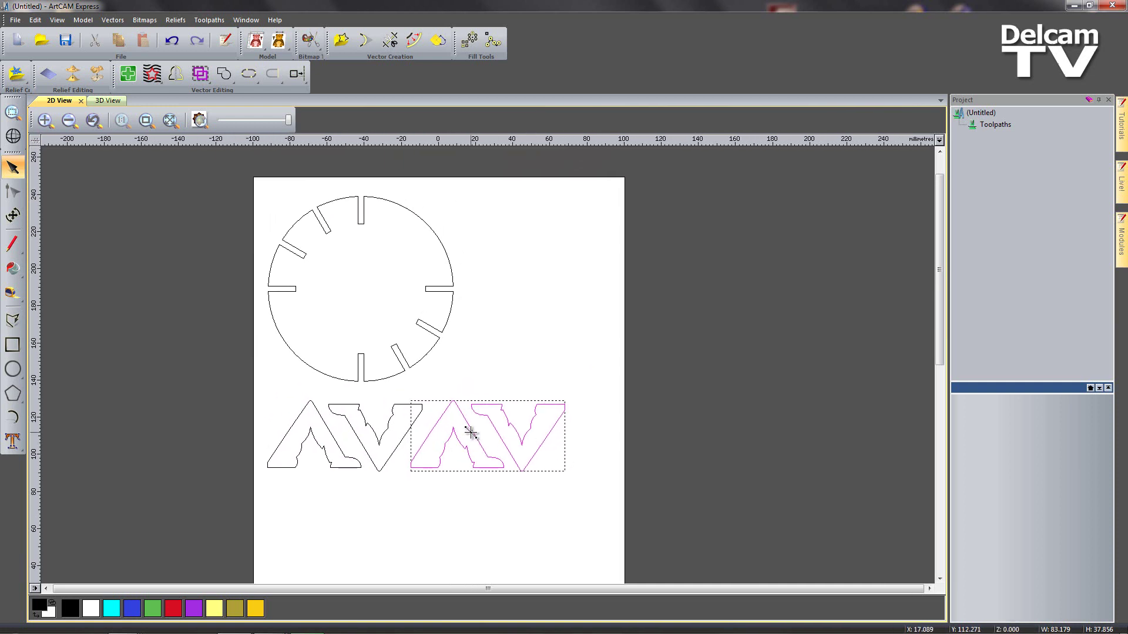
{"action": "left_click_drag", "start_coordinate": [470, 427], "coordinate": [532, 359]}
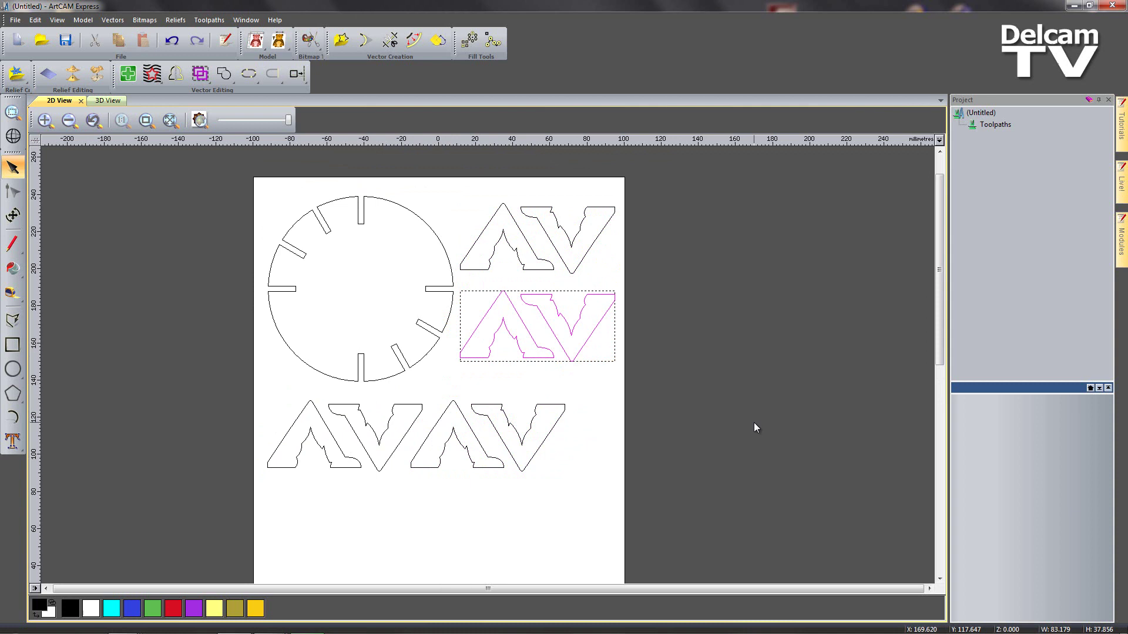
Copy all shapes twice down the sheet into three stacked sets, then reselect everything
{"action": "scroll", "coordinate": [751, 426], "scroll_direction": "down", "scroll_amount": 1}
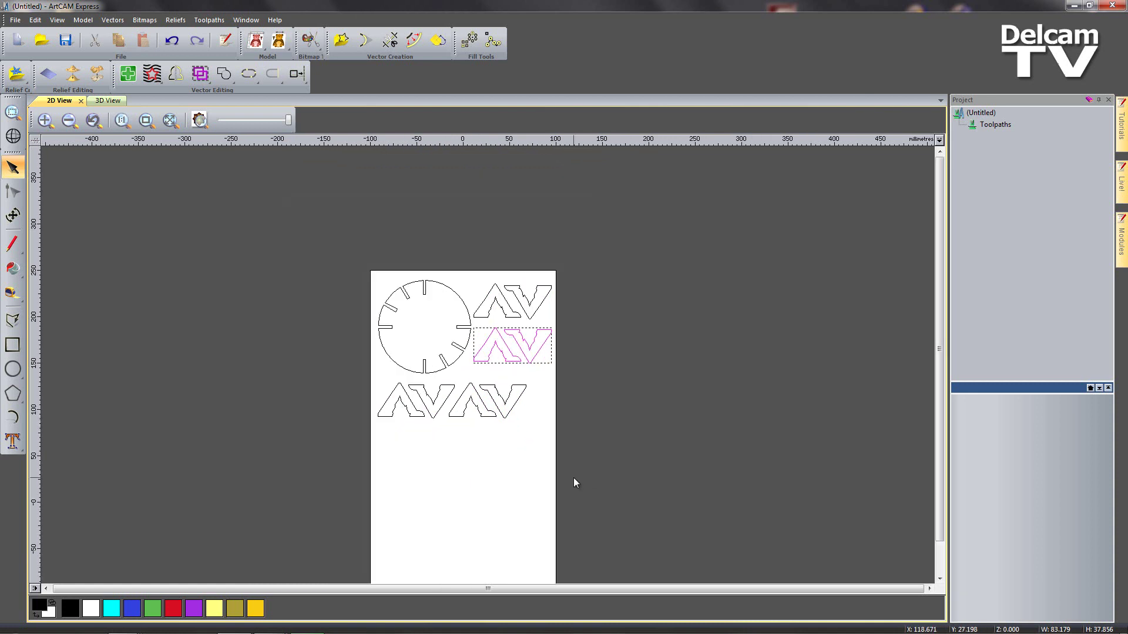
{"action": "middle_click_drag", "start_coordinate": [611, 467], "coordinate": [611, 393]}
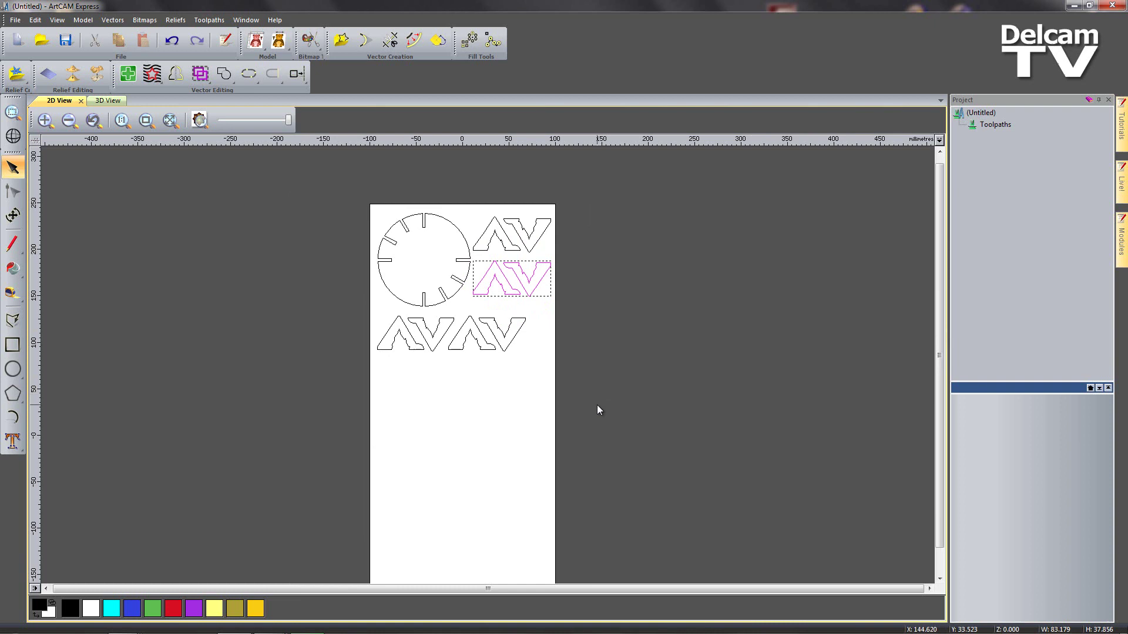
{"action": "left_click_drag", "start_coordinate": [305, 203], "coordinate": [625, 376]}
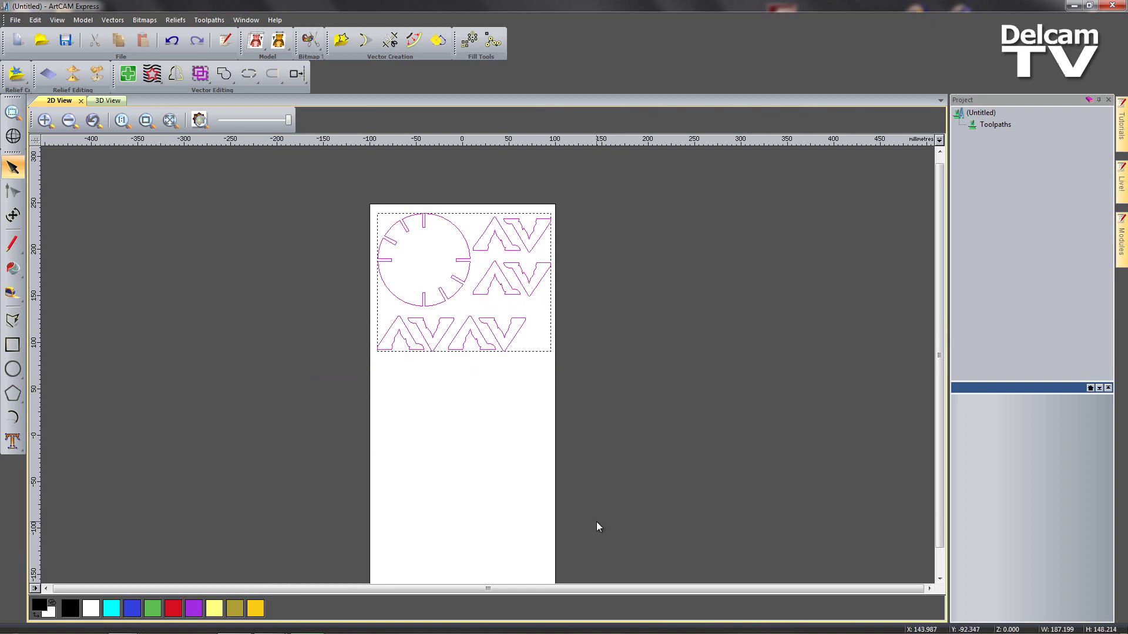
{"action": "middle_click_drag", "start_coordinate": [609, 442], "coordinate": [616, 390]}
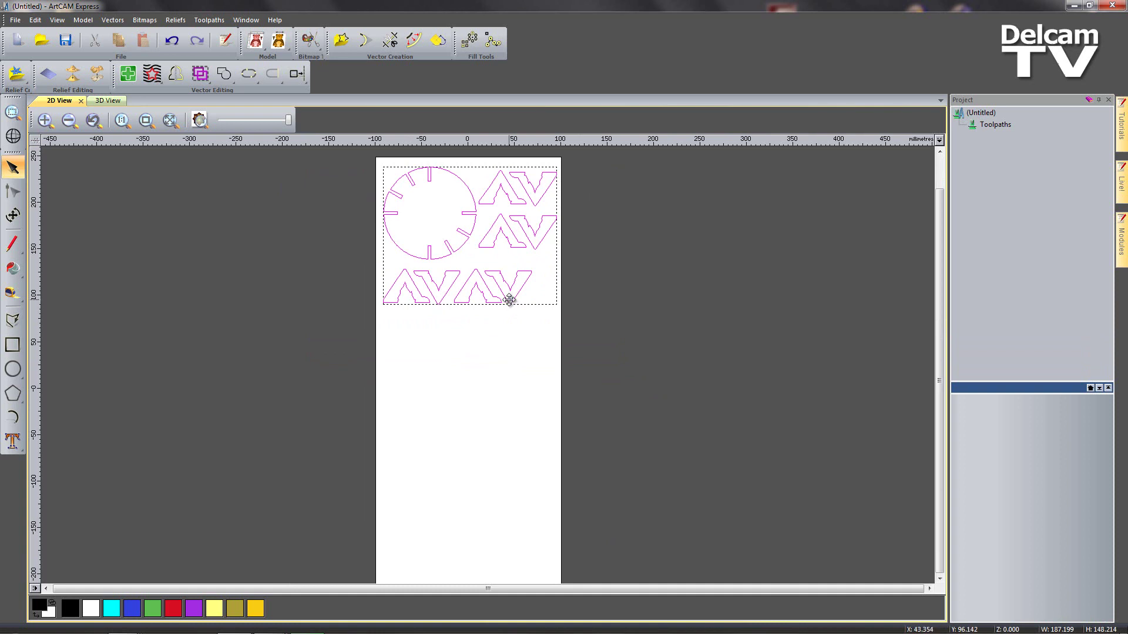
{"action": "right_click_drag", "start_coordinate": [510, 304], "coordinate": [506, 449]}
{"action": "scroll", "coordinate": [682, 488], "scroll_direction": "down", "scroll_amount": 1}
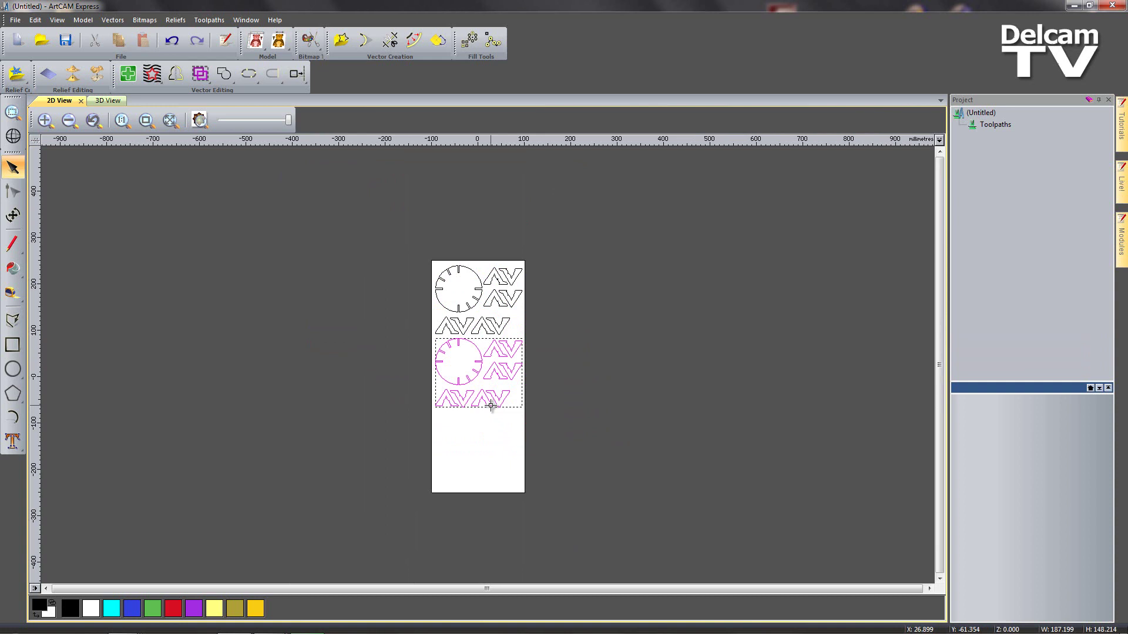
{"action": "right_click_drag", "start_coordinate": [490, 406], "coordinate": [490, 479]}
{"action": "left_click", "coordinate": [570, 434]}
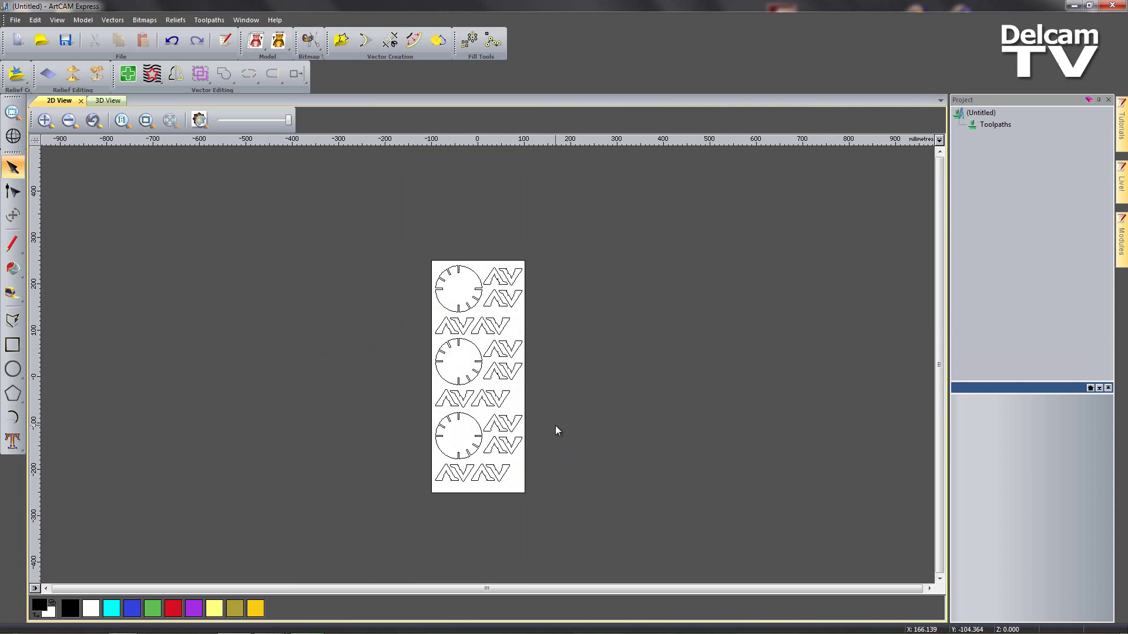
{"action": "left_click_drag", "start_coordinate": [397, 224], "coordinate": [551, 507]}
{"action": "scroll", "coordinate": [501, 441], "scroll_direction": "up", "scroll_amount": 1}
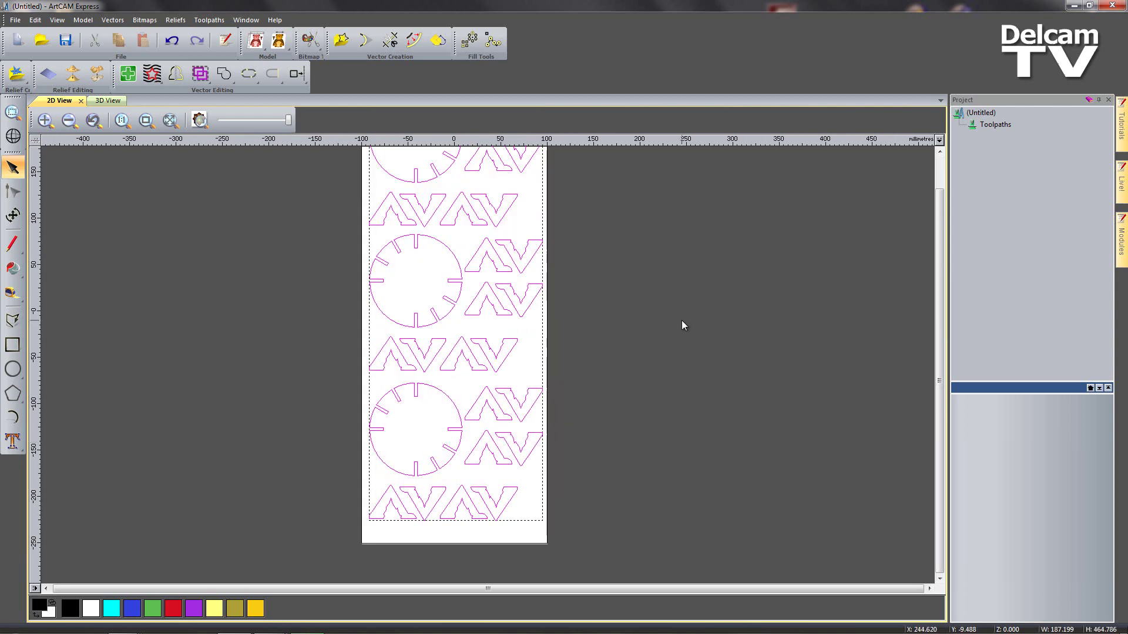
Start a profile toolpath set to cut Outside the shapes and bring up the Tool Database
{"action": "middle_click_drag", "start_coordinate": [681, 326], "coordinate": [697, 414]}
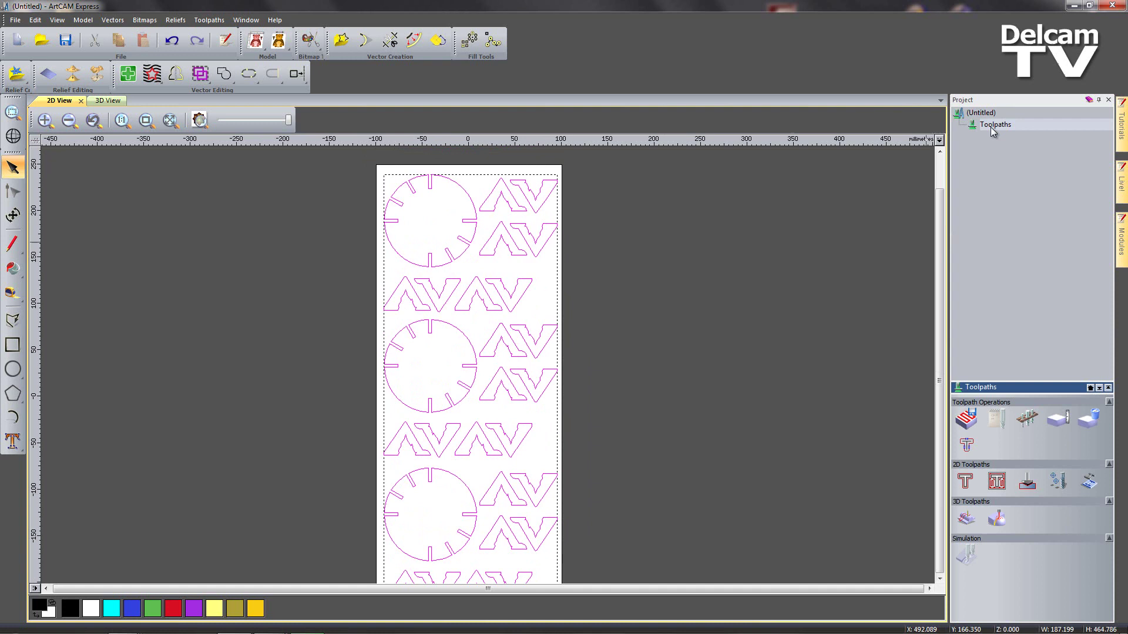
{"action": "left_click", "coordinate": [968, 483]}
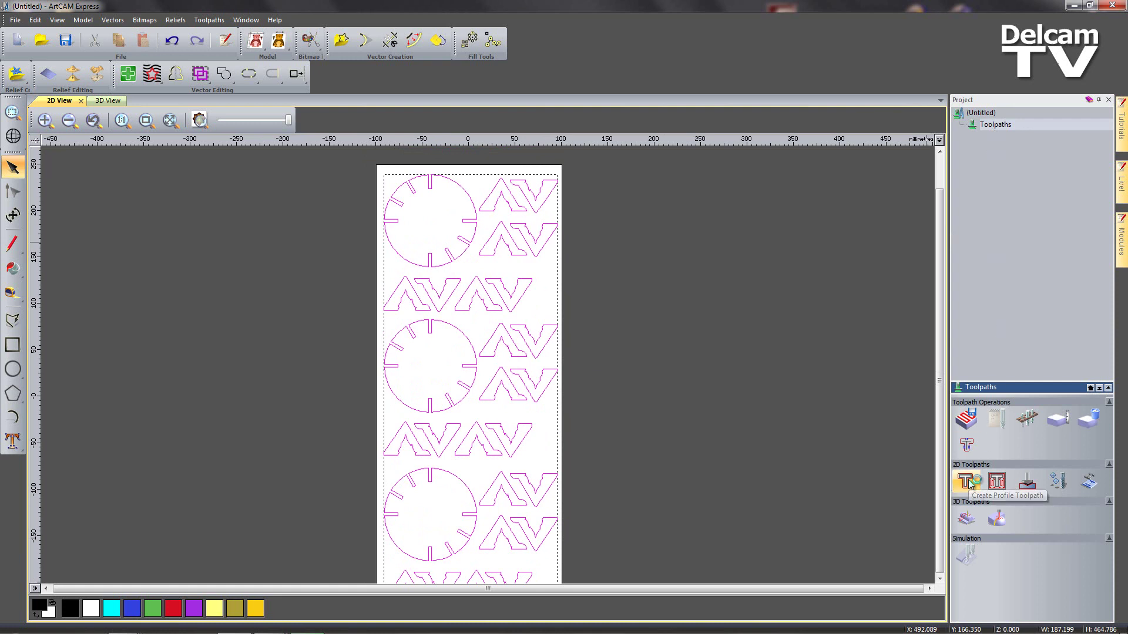
{"action": "left_click", "coordinate": [809, 188]}
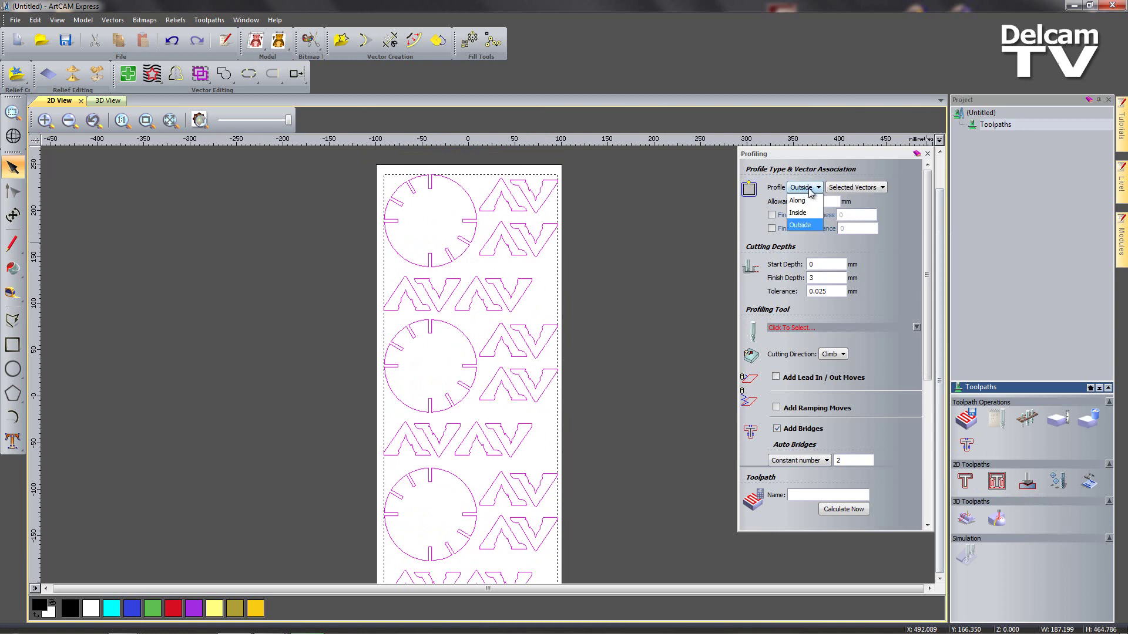
{"action": "left_click", "coordinate": [903, 210]}
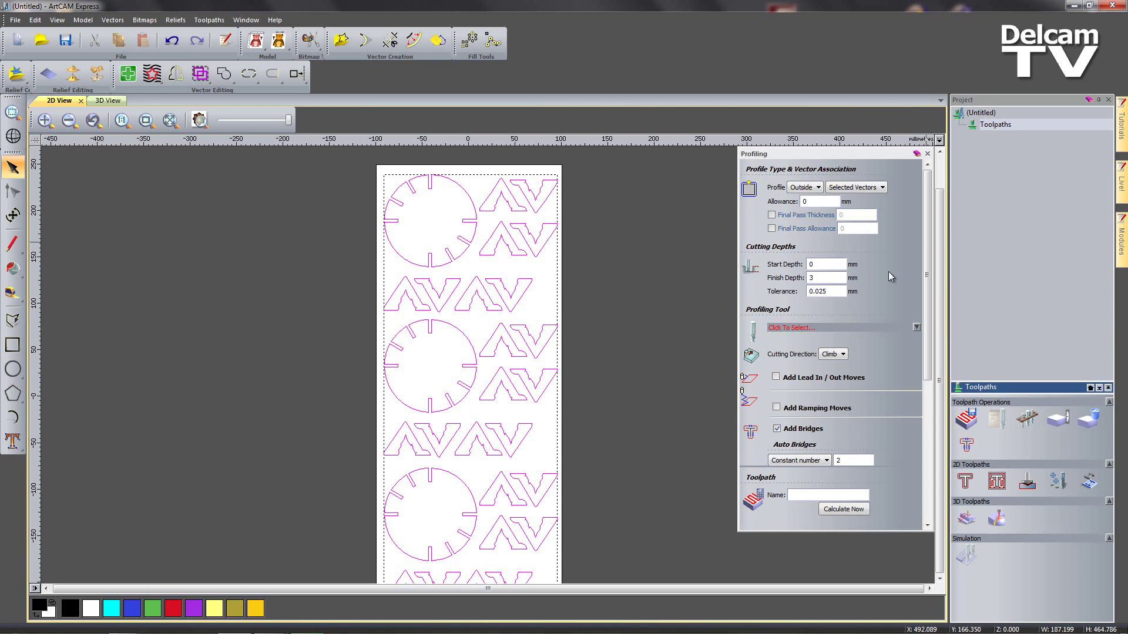
{"action": "left_click", "coordinate": [915, 328]}
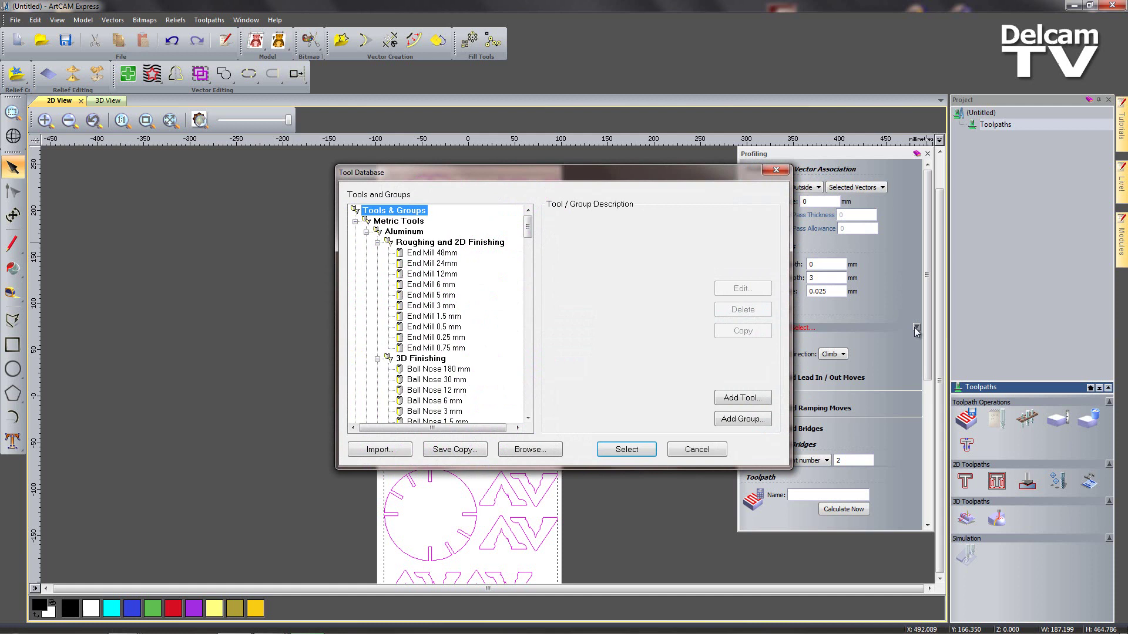
Duplicate End Mill 0.25 mm in the database and select it as the profiling tool
{"action": "left_click", "coordinate": [453, 339]}
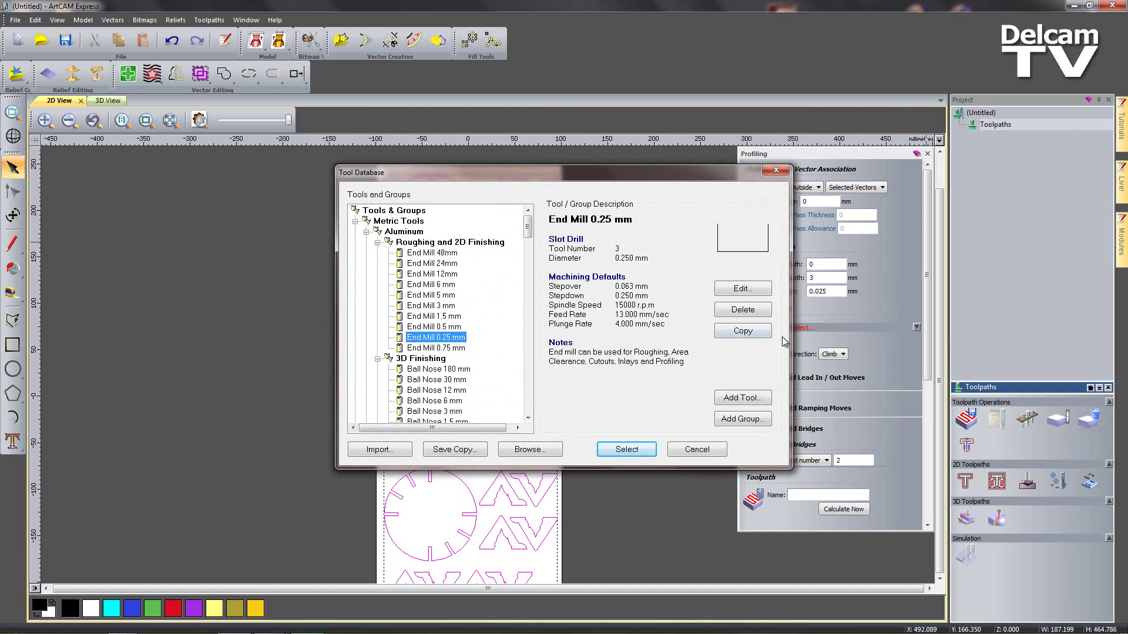
{"action": "left_click", "coordinate": [746, 331]}
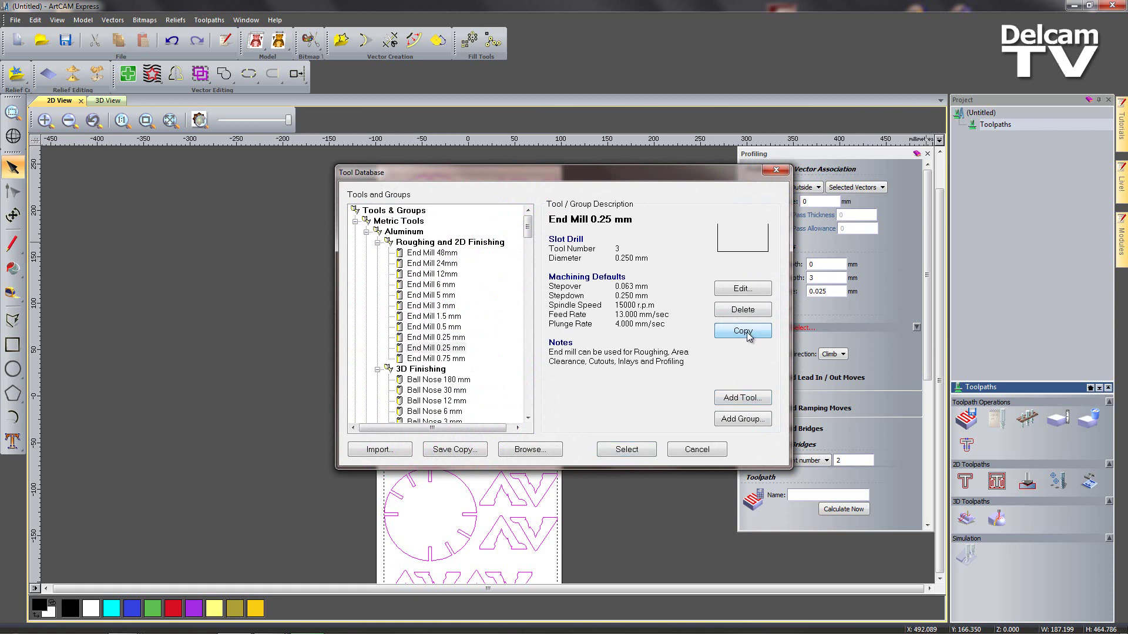
{"action": "left_click", "coordinate": [747, 289]}
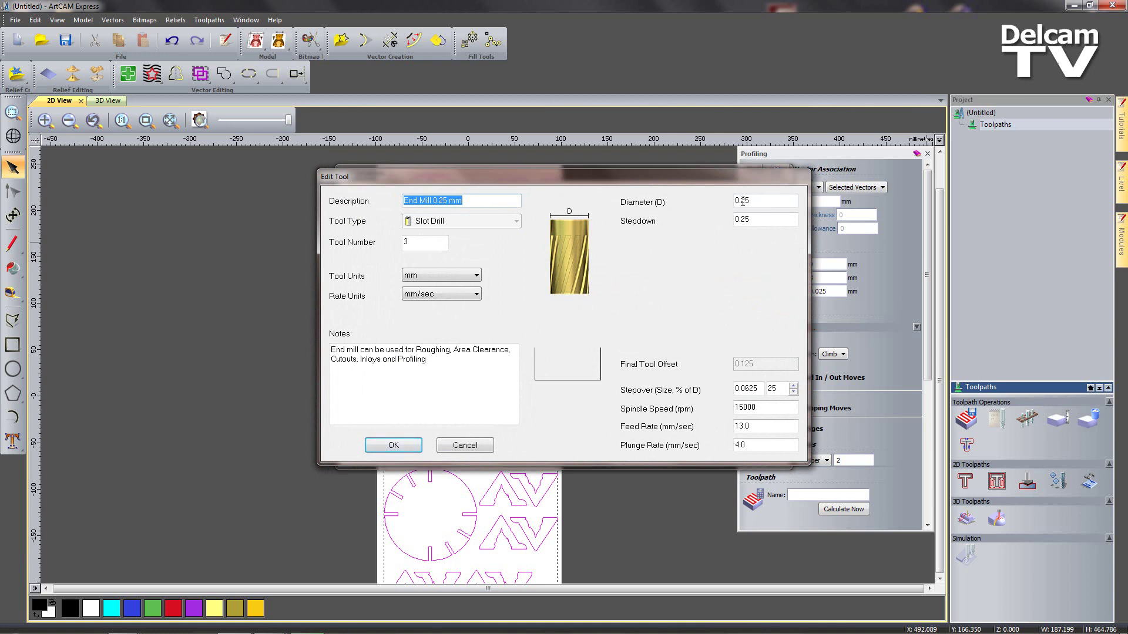
{"action": "key", "text": "Tab"}
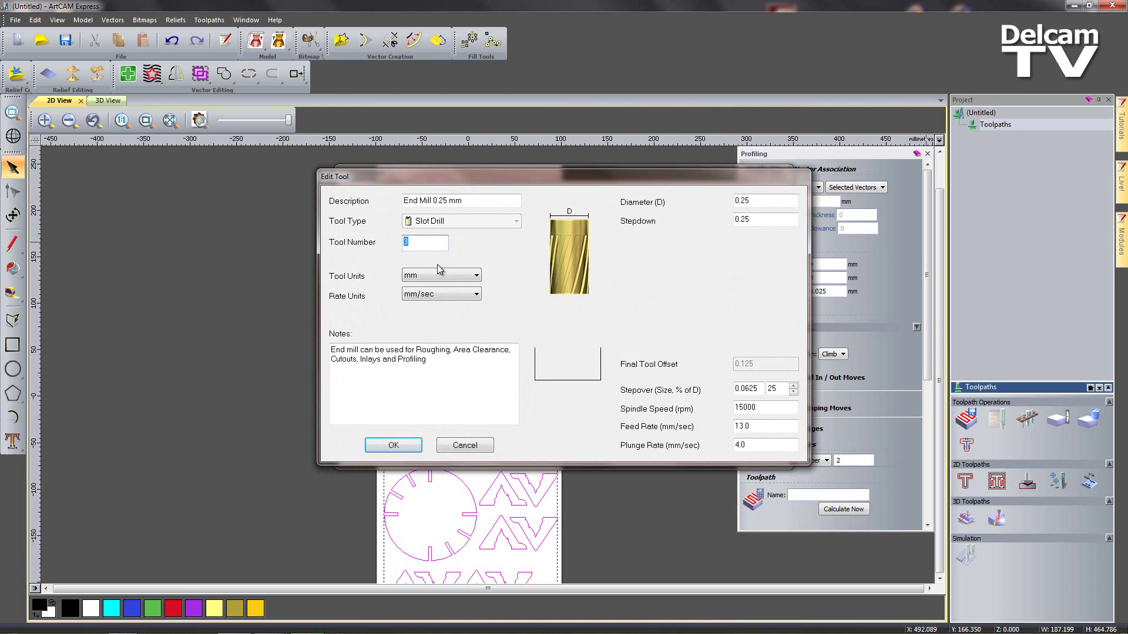
{"action": "left_click", "coordinate": [461, 446]}
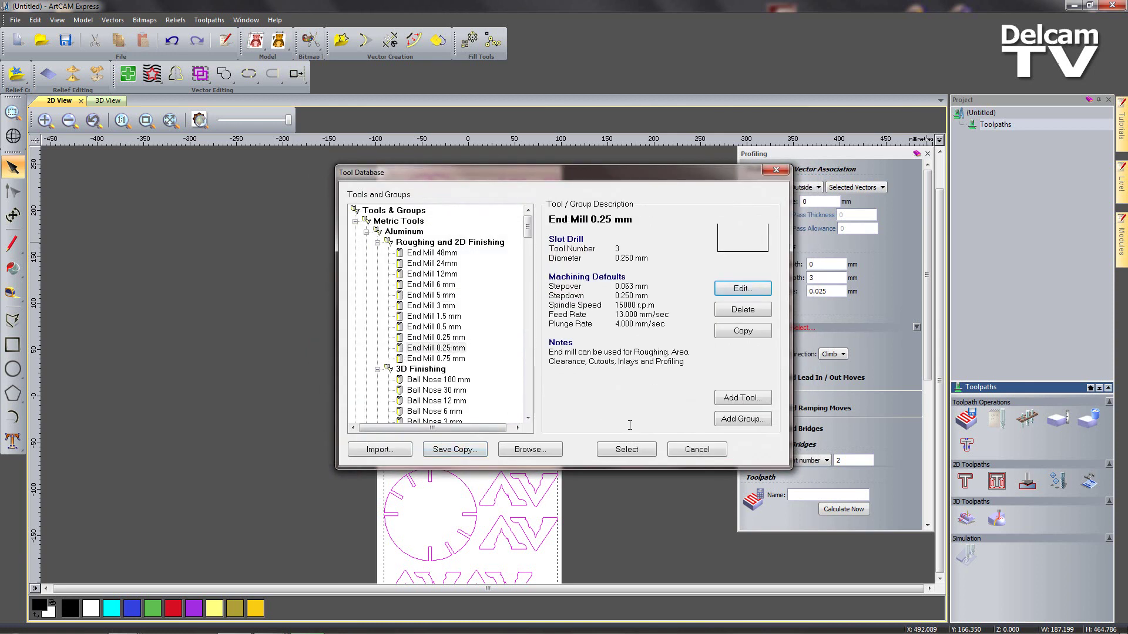
{"action": "left_click", "coordinate": [639, 451]}
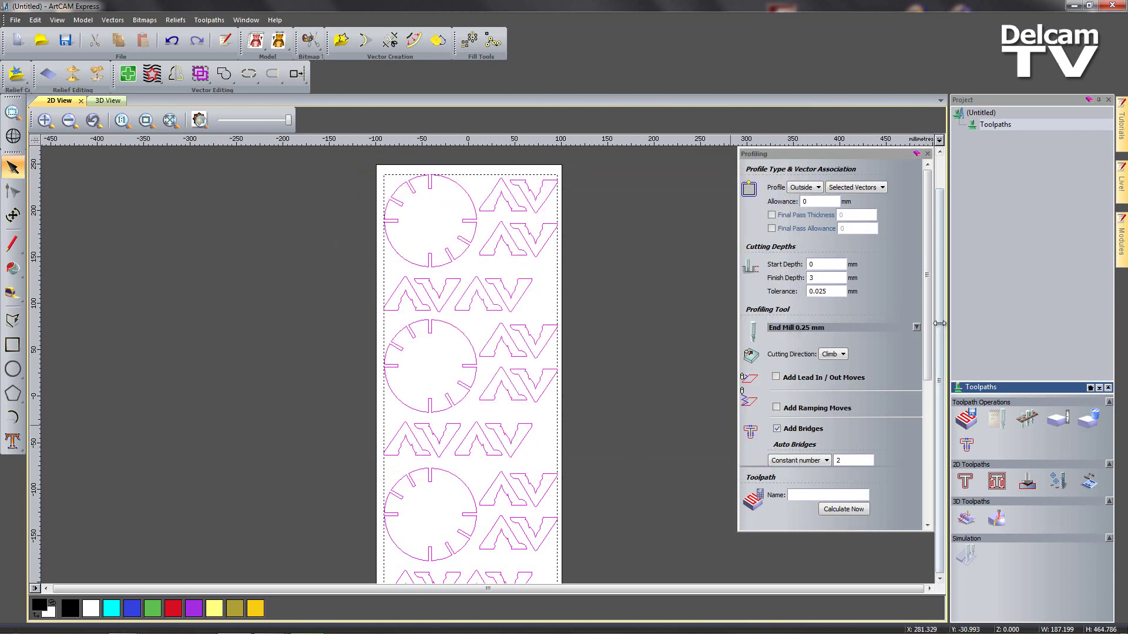
Set bridge length 3 and thickness 1.5, choose 2D bridges, and auto-add them to all parts
{"action": "left_click_drag", "start_coordinate": [926, 315], "coordinate": [925, 392]}
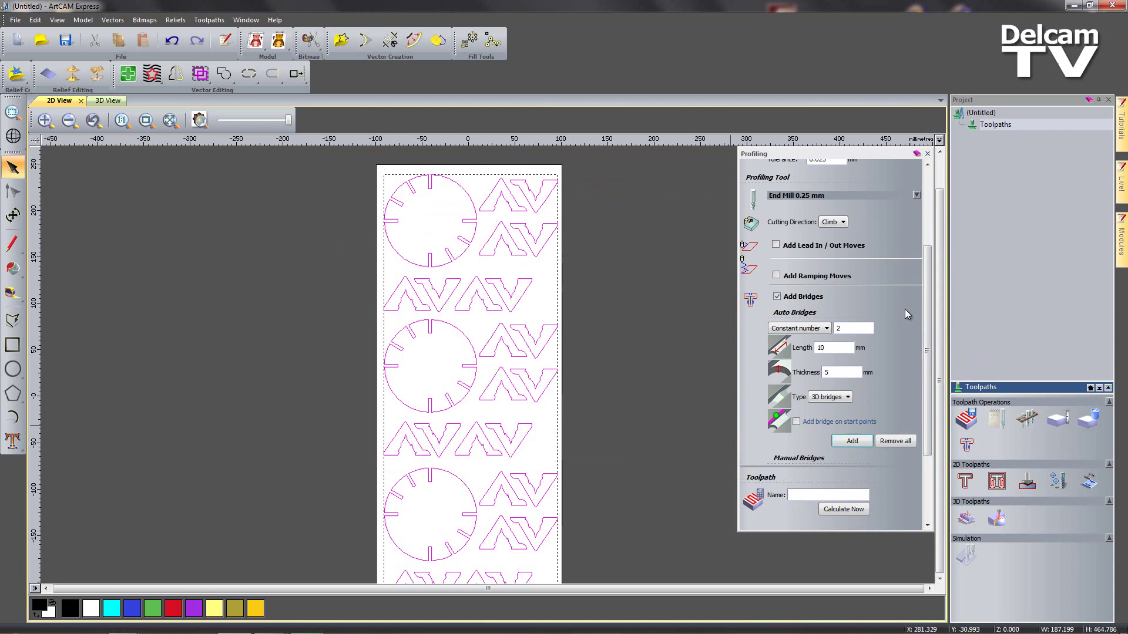
{"action": "left_click_drag", "start_coordinate": [926, 306], "coordinate": [926, 325]}
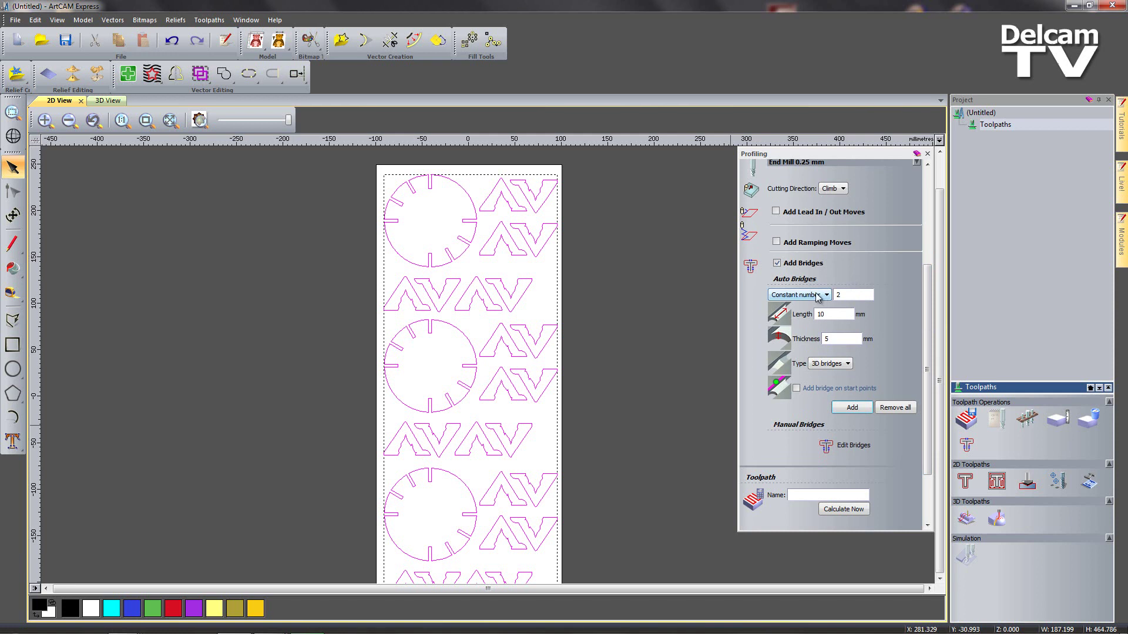
{"action": "double_click", "coordinate": [819, 315]}
{"action": "scroll", "coordinate": [930, 311], "scroll_direction": "down", "scroll_amount": 3}
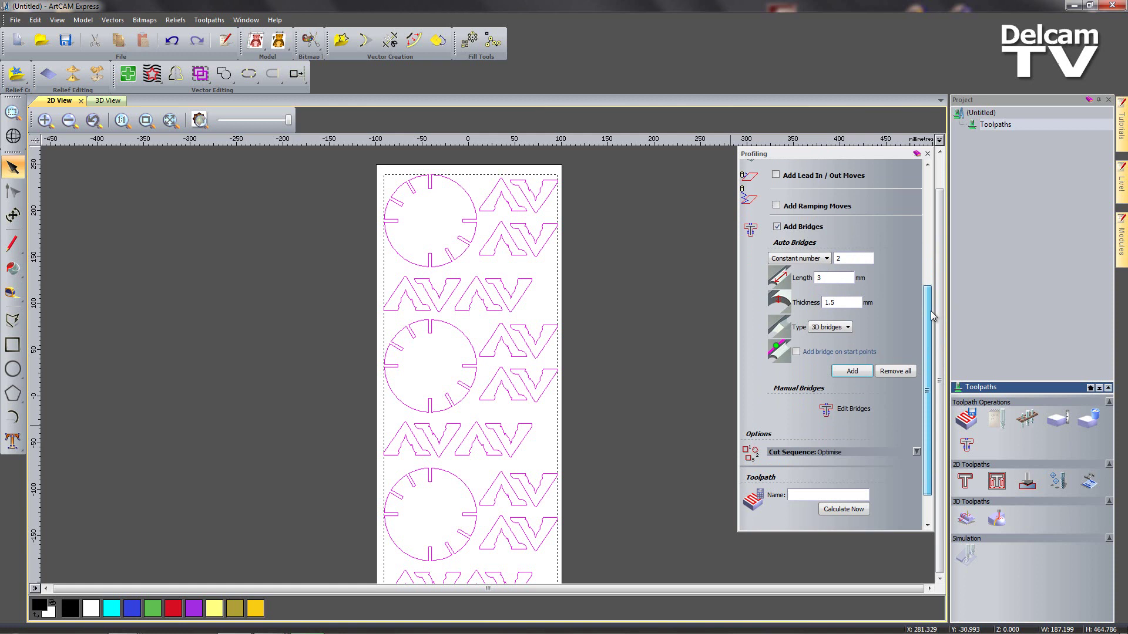
{"action": "scroll", "coordinate": [932, 323], "scroll_direction": "up", "scroll_amount": 1}
{"action": "left_click", "coordinate": [840, 328]}
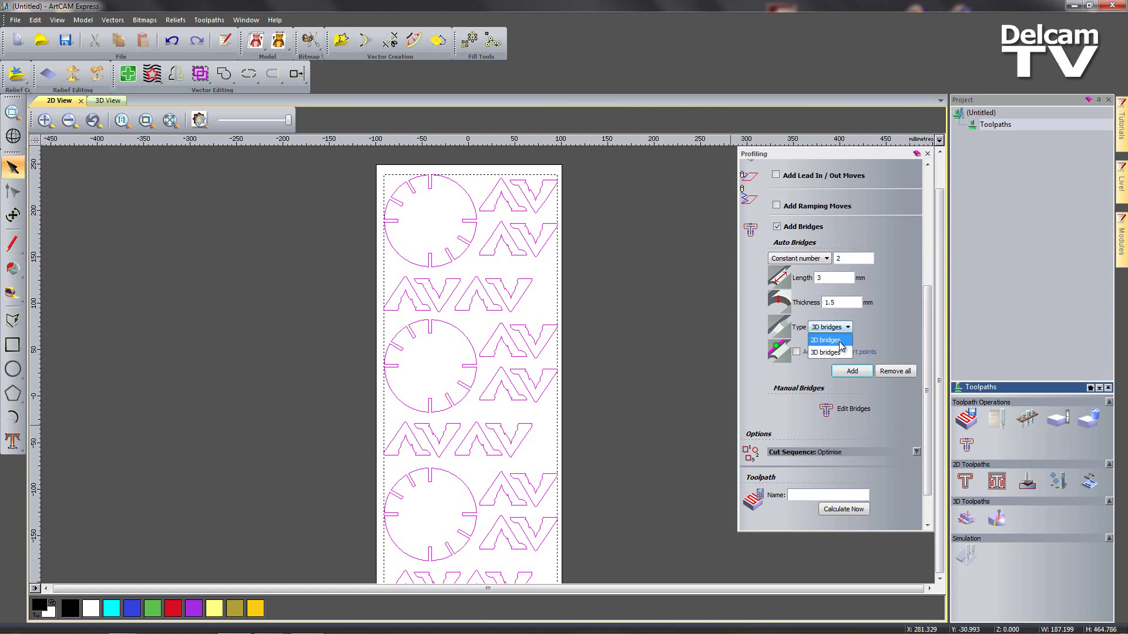
{"action": "left_click", "coordinate": [839, 347]}
{"action": "left_click", "coordinate": [864, 374]}
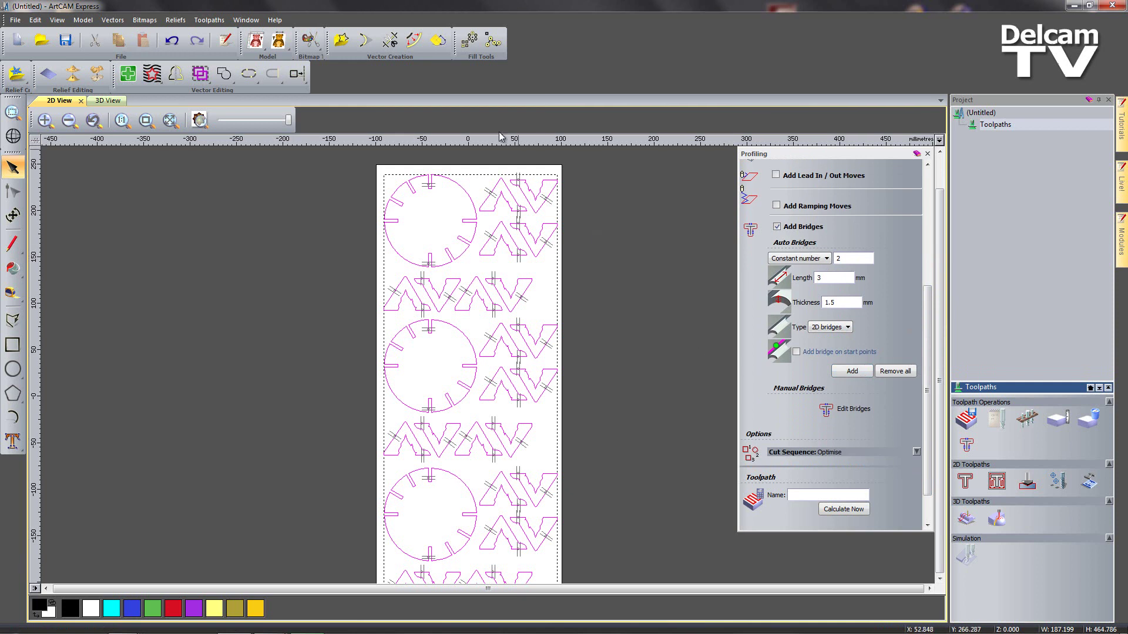
{"action": "scroll", "coordinate": [484, 152], "scroll_direction": "up", "scroll_amount": 2}
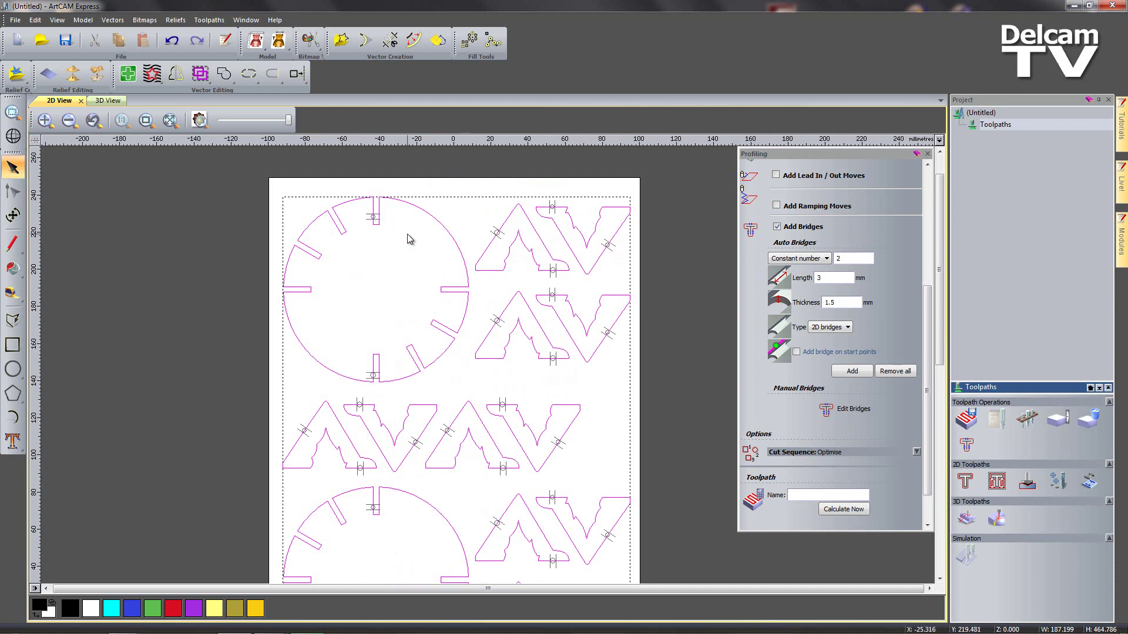
Move the top and middle circles' top and bottom bridges out of the slots onto plain arc
{"action": "left_click", "coordinate": [854, 408]}
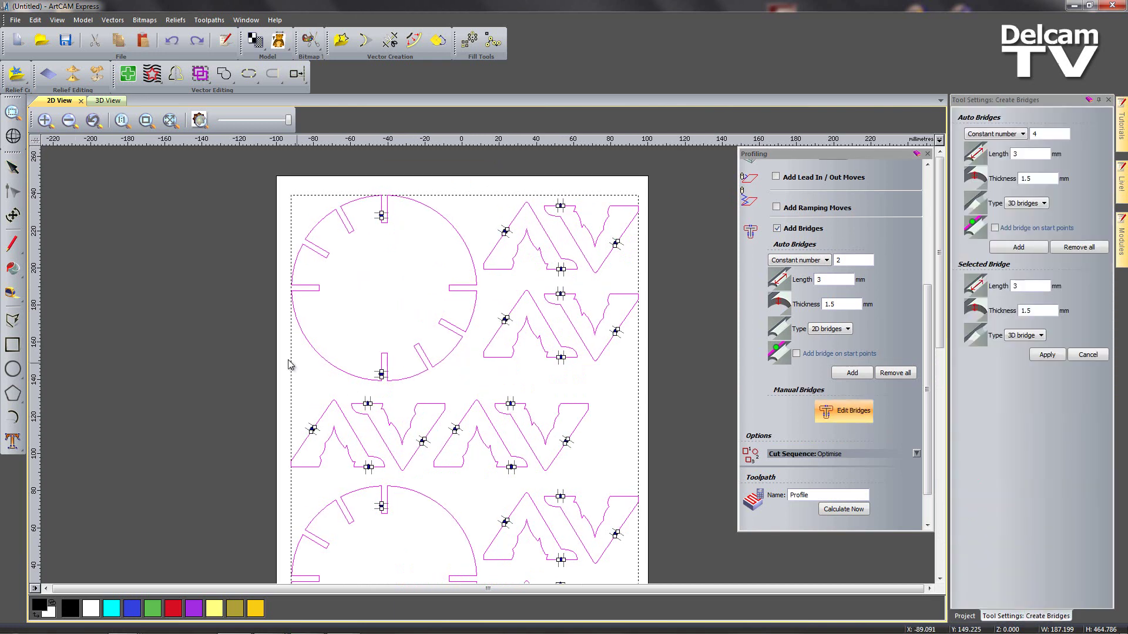
{"action": "scroll", "coordinate": [346, 208], "scroll_direction": "up", "scroll_amount": 2}
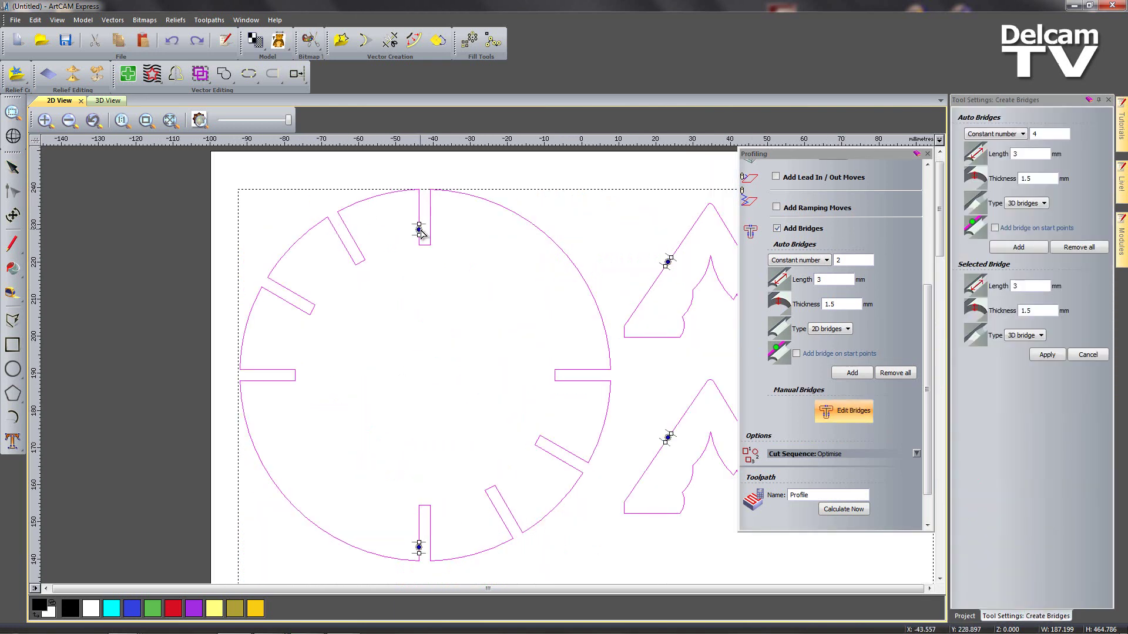
{"action": "mouse_move", "coordinate": [420, 230]}
{"action": "left_mouse_down"}
{"action": "mouse_move", "coordinate": [511, 217]}
{"action": "mouse_move", "coordinate": [541, 231]}
{"action": "left_mouse_up"}
{"action": "left_click_drag", "start_coordinate": [419, 548], "coordinate": [312, 524]}
{"action": "scroll", "coordinate": [308, 507], "scroll_direction": "down", "scroll_amount": 4}
{"action": "scroll", "coordinate": [438, 441], "scroll_direction": "up", "scroll_amount": 2}
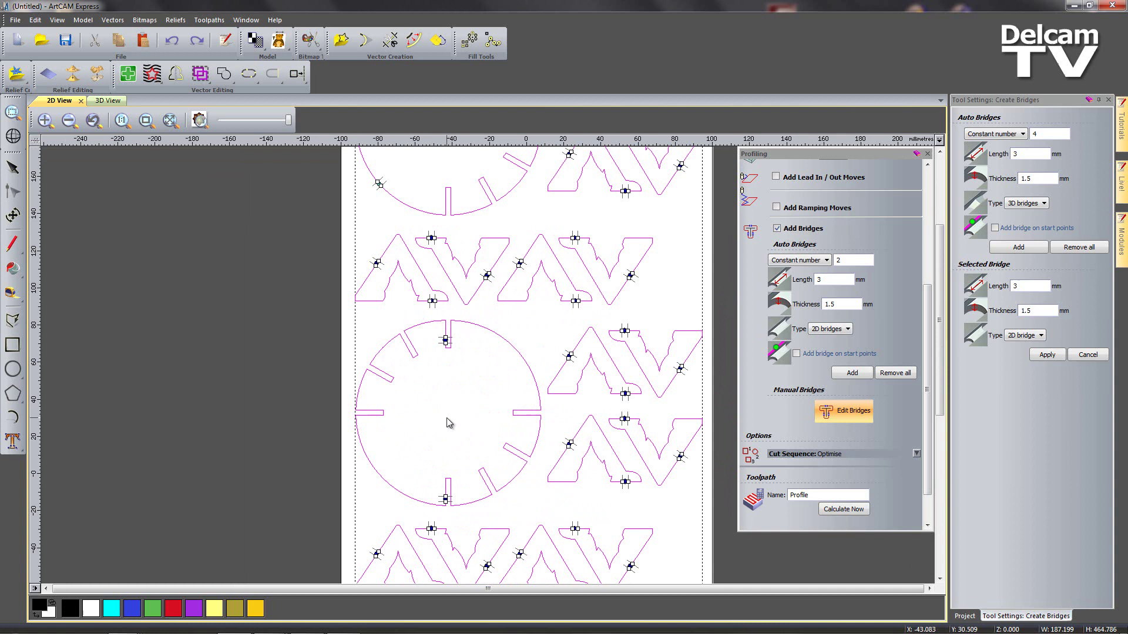
{"action": "left_click_drag", "start_coordinate": [446, 339], "coordinate": [514, 348]}
{"action": "left_click_drag", "start_coordinate": [448, 503], "coordinate": [382, 477]}
Move the lower circle's top and bottom bridges off the slots onto plain arc
{"action": "middle_click_drag", "start_coordinate": [521, 536], "coordinate": [509, 270]}
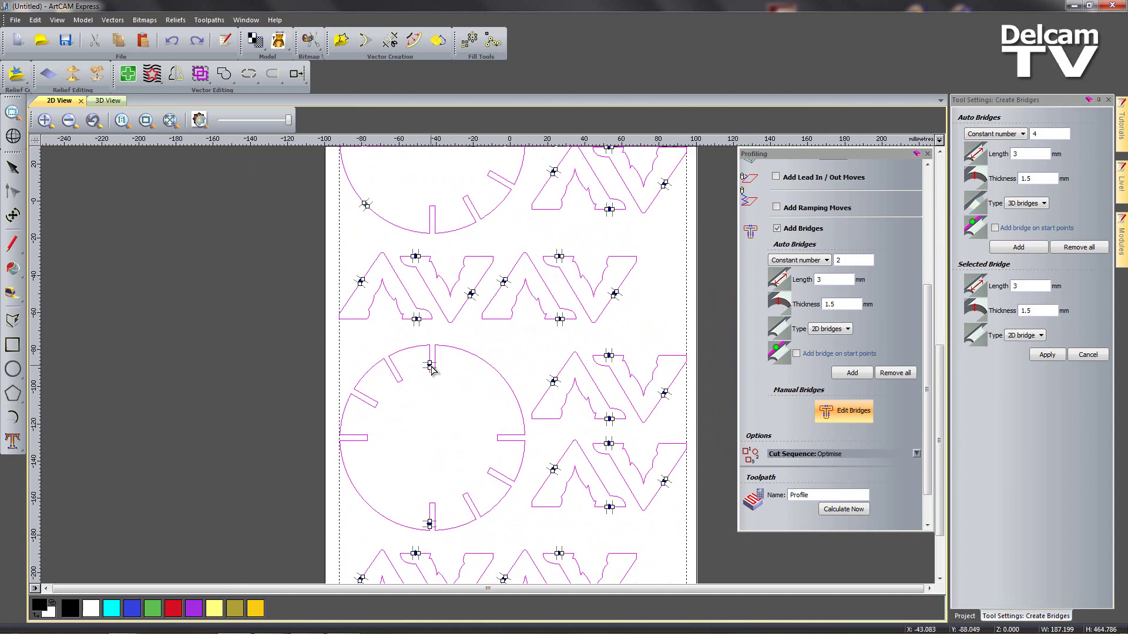
{"action": "left_click_drag", "start_coordinate": [431, 366], "coordinate": [493, 367]}
{"action": "left_click_drag", "start_coordinate": [430, 524], "coordinate": [371, 507]}
{"action": "scroll", "coordinate": [457, 517], "scroll_direction": "down", "scroll_amount": 3}
{"action": "scroll", "coordinate": [564, 365], "scroll_direction": "up", "scroll_amount": 3}
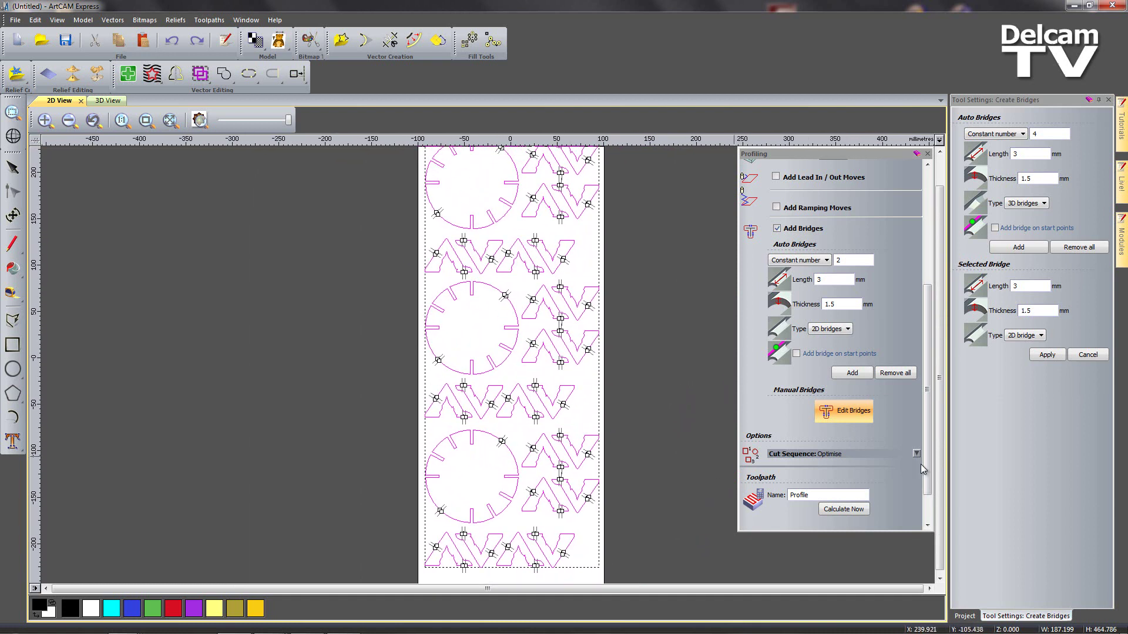
Calculate the bridged toolpath named Profile and close the Profiling panel
{"action": "left_click", "coordinate": [762, 495]}
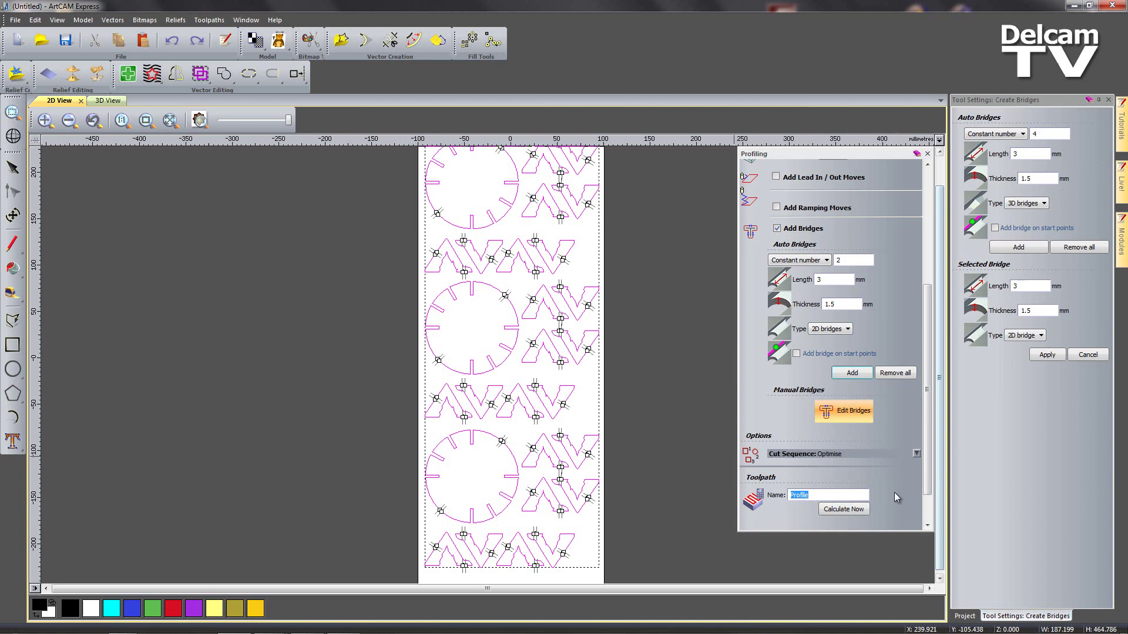
{"action": "left_click", "coordinate": [844, 510]}
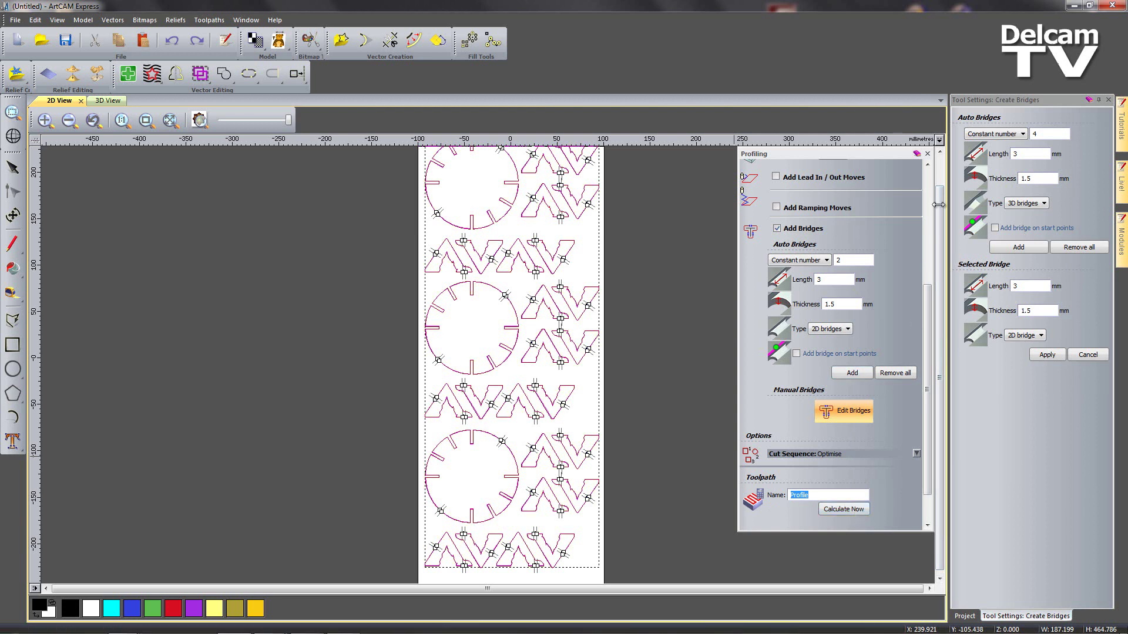
{"action": "left_click", "coordinate": [928, 154]}
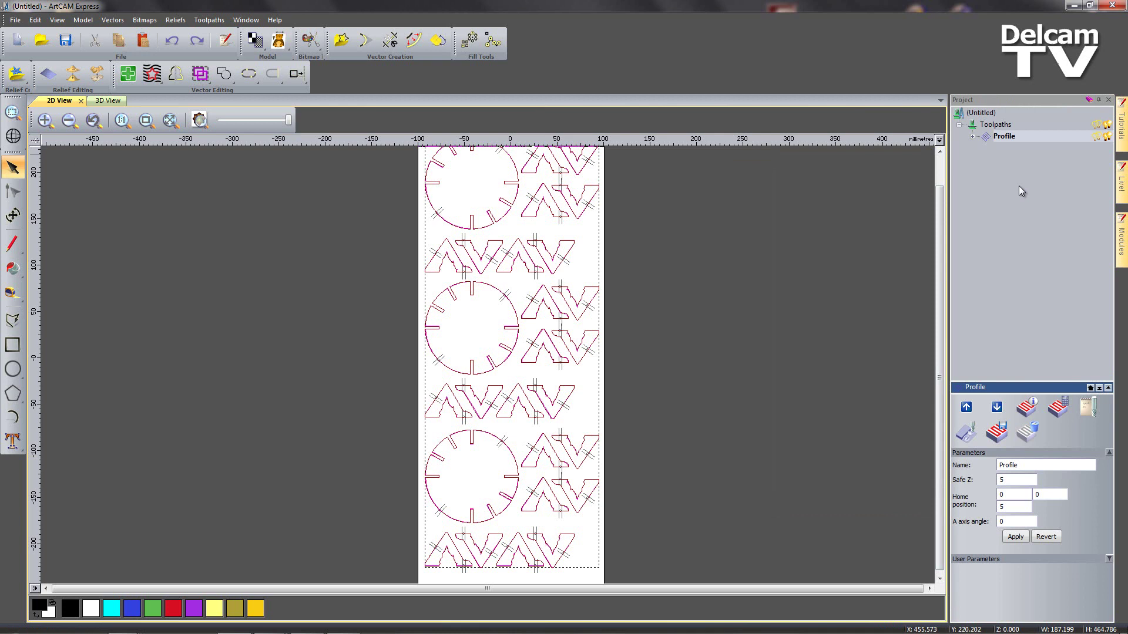
Raise the model resolution to its maximum of 2530 by 6326 points
{"action": "left_click", "coordinate": [256, 41]}
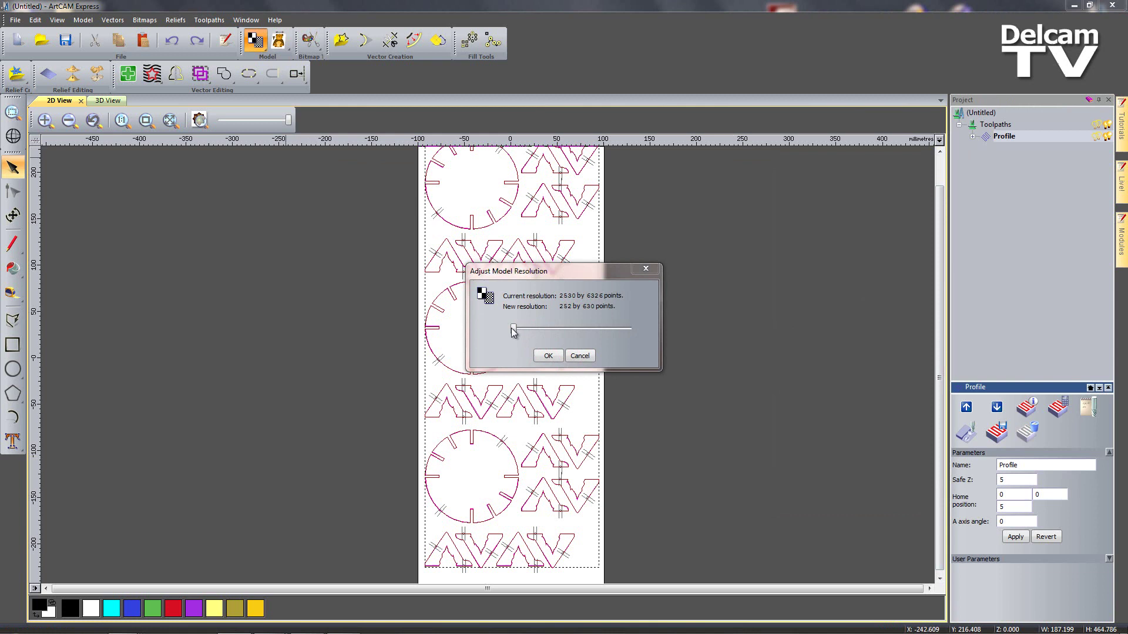
{"action": "left_click_drag", "start_coordinate": [517, 331], "coordinate": [638, 332]}
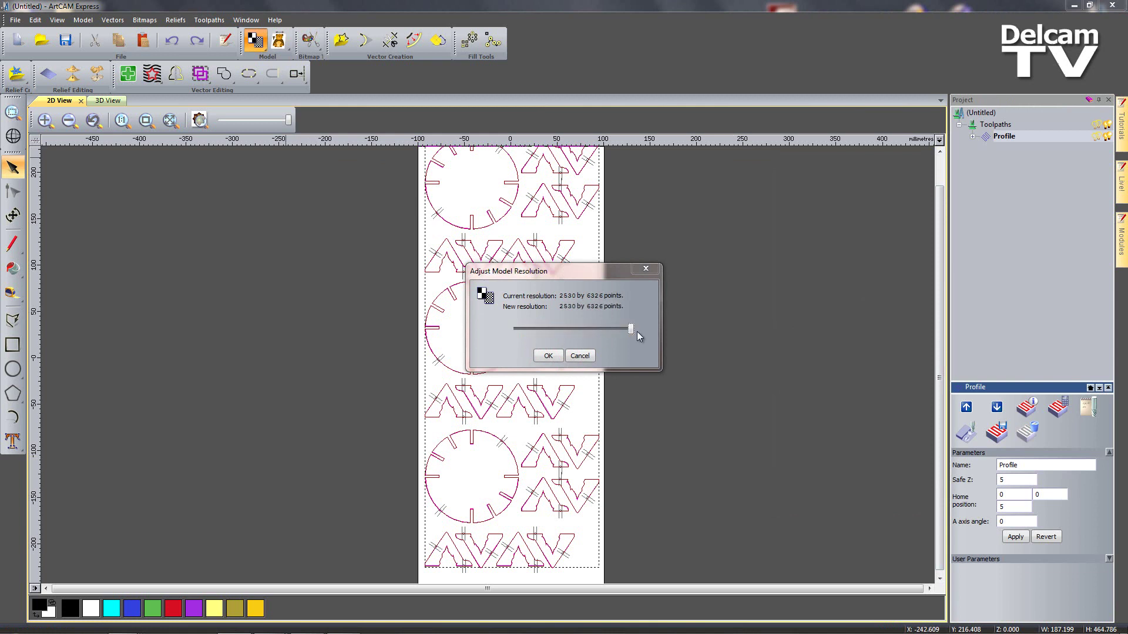
{"action": "left_click", "coordinate": [551, 357]}
{"action": "left_click", "coordinate": [611, 358]}
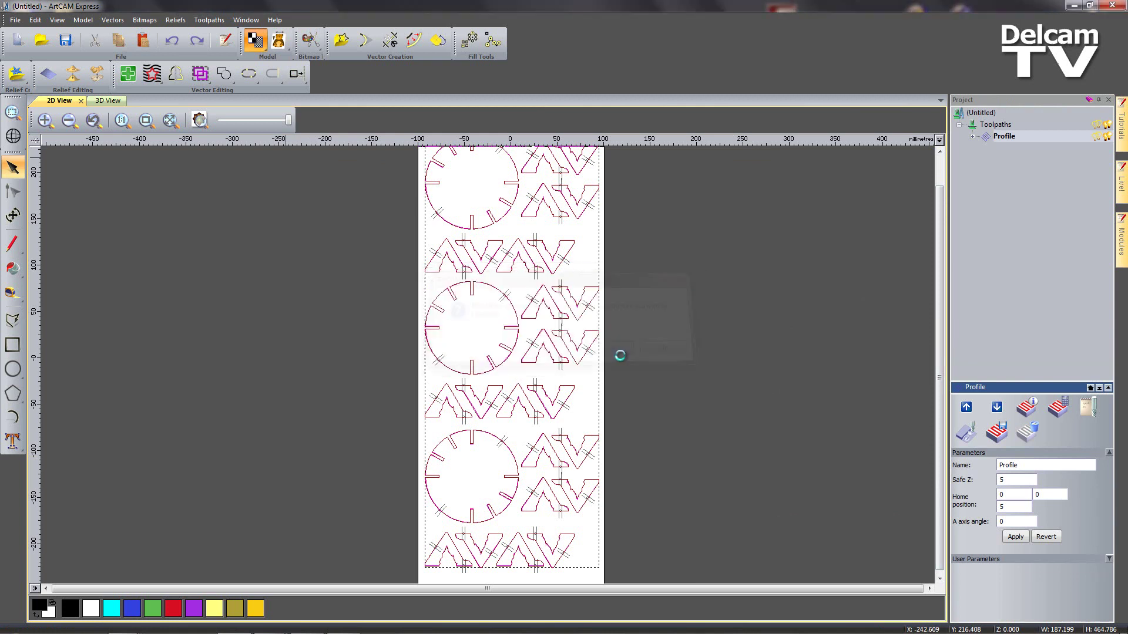
Show the sheet and its Profile toolpath in the 3D view, rotated upright
{"action": "left_click", "coordinate": [102, 101]}
{"action": "left_click_drag", "start_coordinate": [412, 329], "coordinate": [470, 335]}
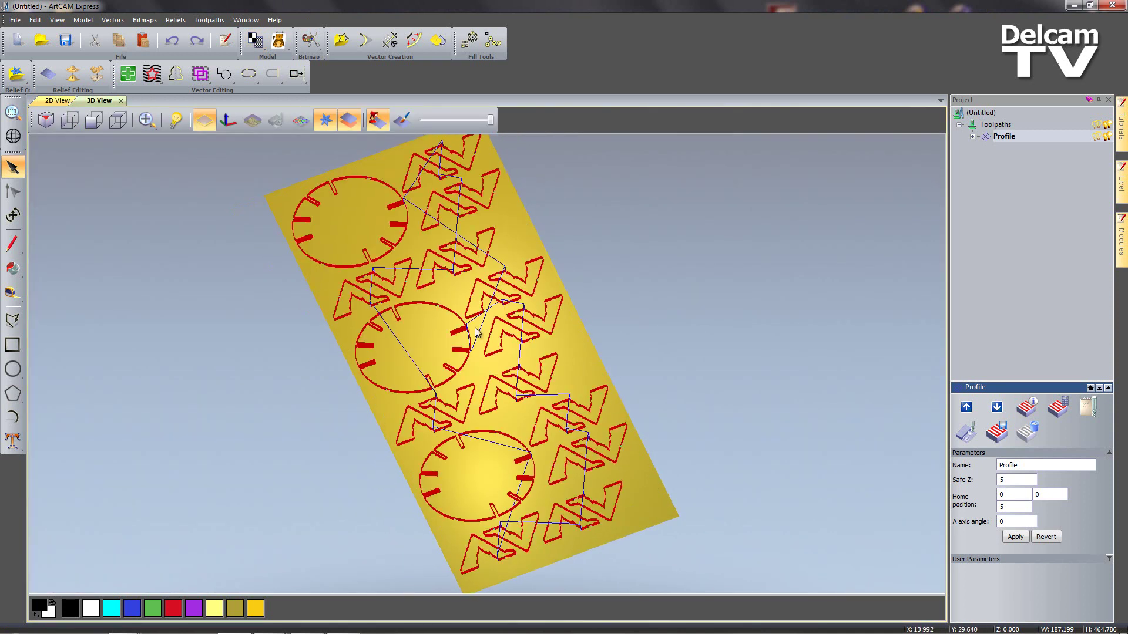
{"action": "scroll", "coordinate": [453, 335], "scroll_direction": "up", "scroll_amount": 5}
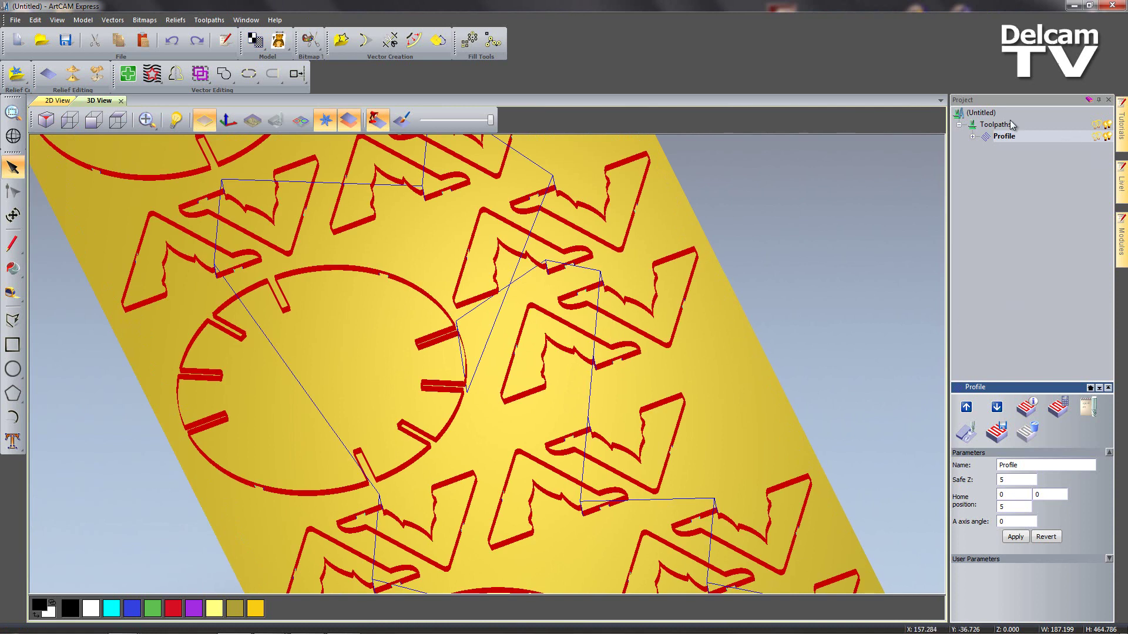
{"action": "right_click", "coordinate": [1003, 136]}
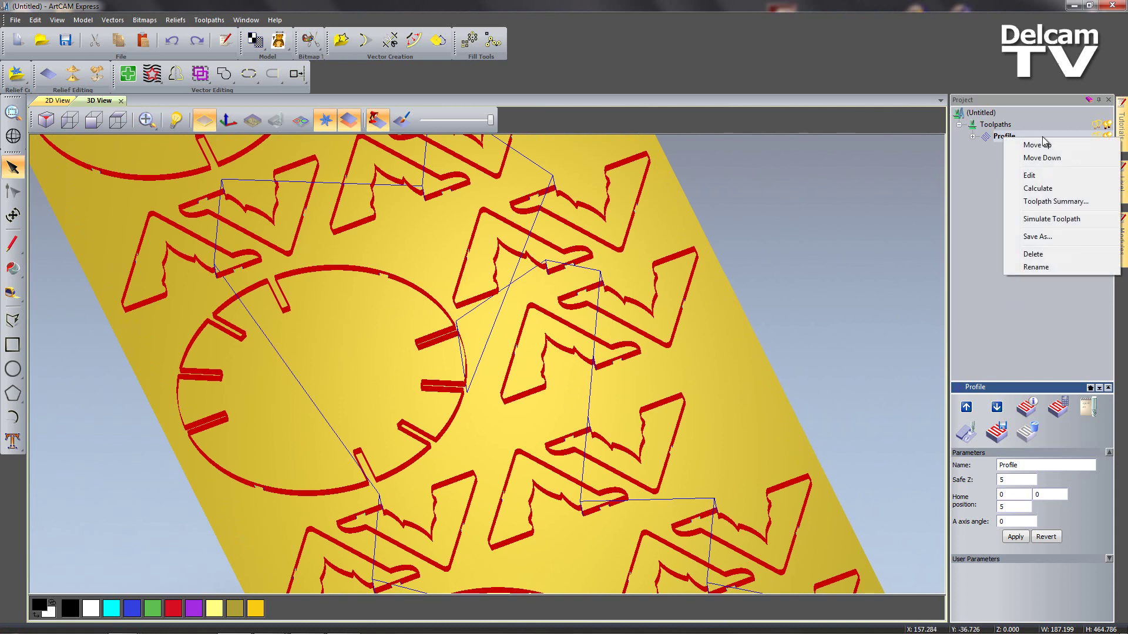
Simulate the Profile toolpath on the sheet
{"action": "left_click", "coordinate": [1075, 219]}
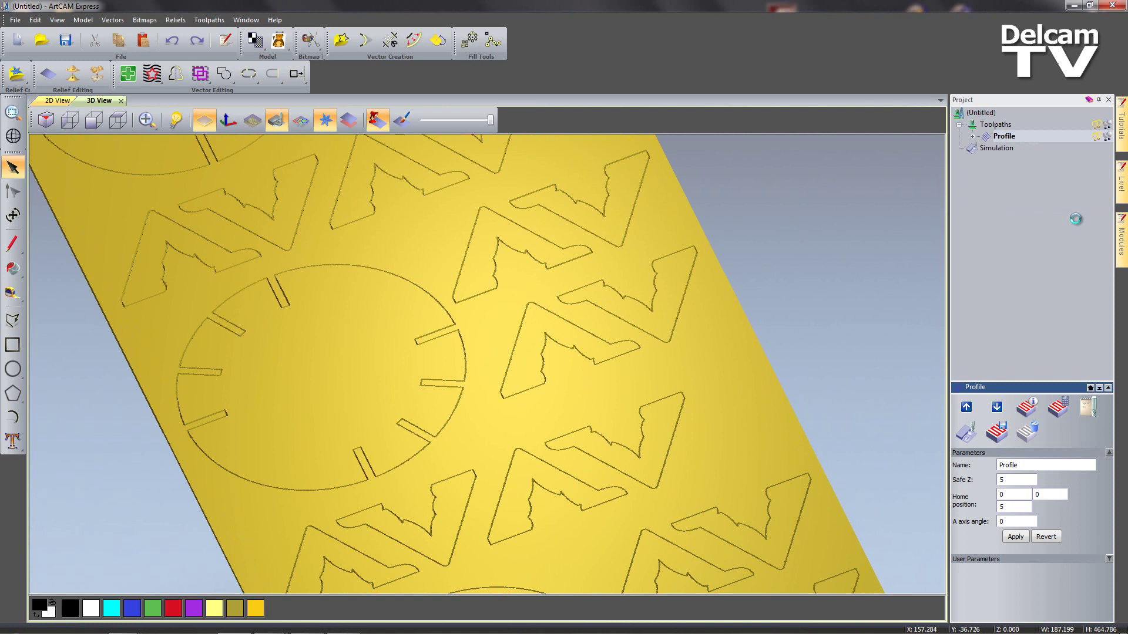
{"action": "left_click_drag", "start_coordinate": [689, 311], "coordinate": [637, 388]}
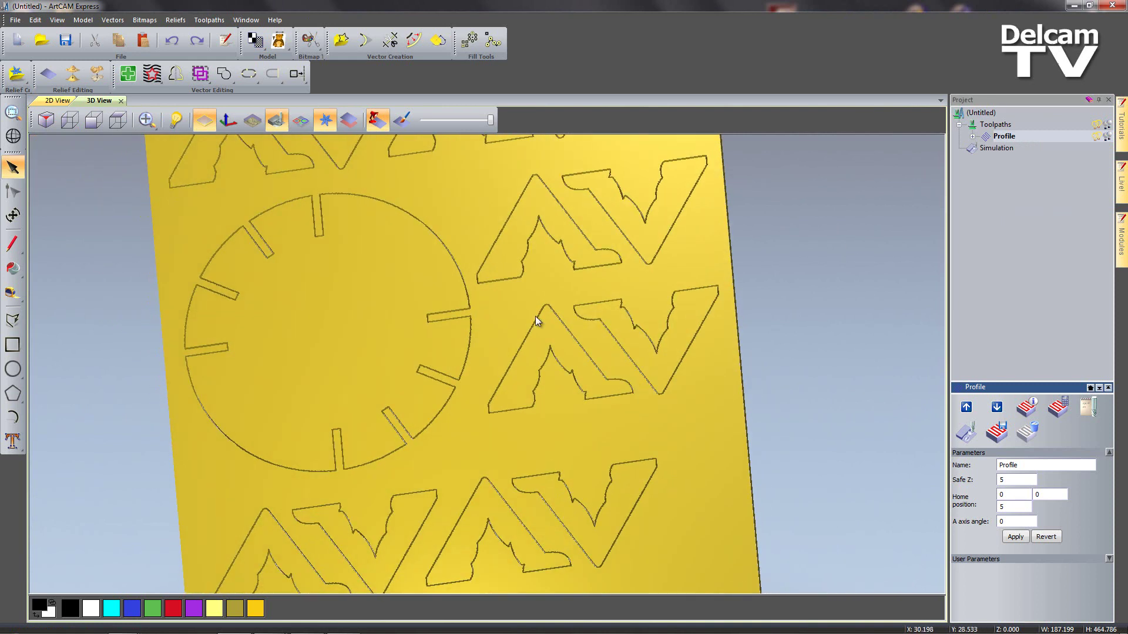
{"action": "scroll", "coordinate": [450, 284], "scroll_direction": "up", "scroll_amount": 2}
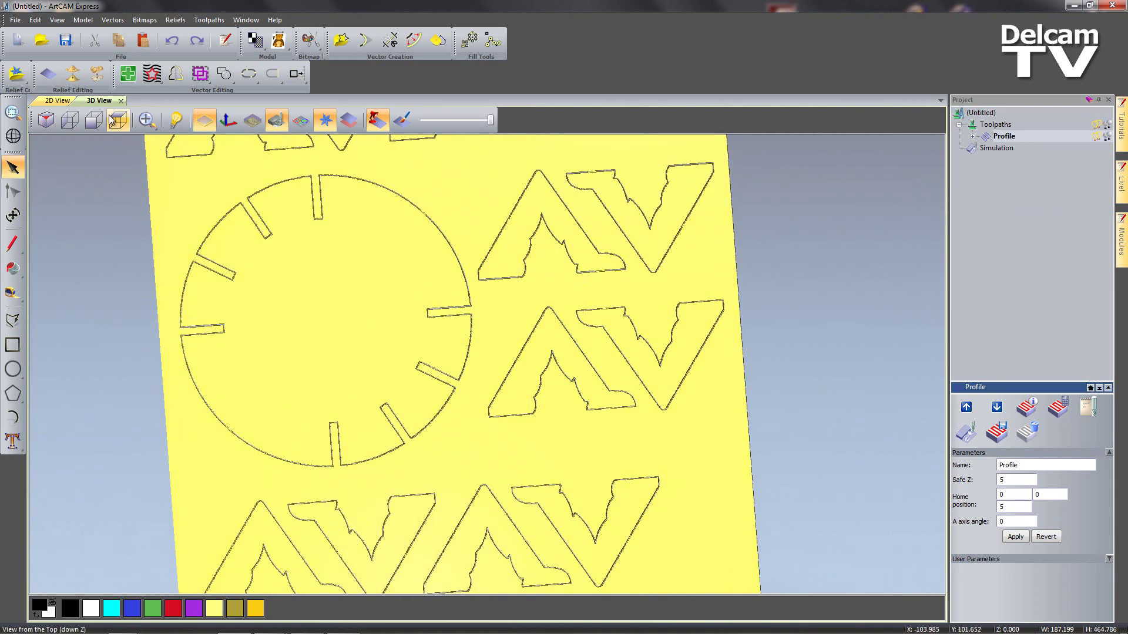
View the simulated cuts from the top, zoomed in, and open the Simulation settings
{"action": "left_click", "coordinate": [117, 120]}
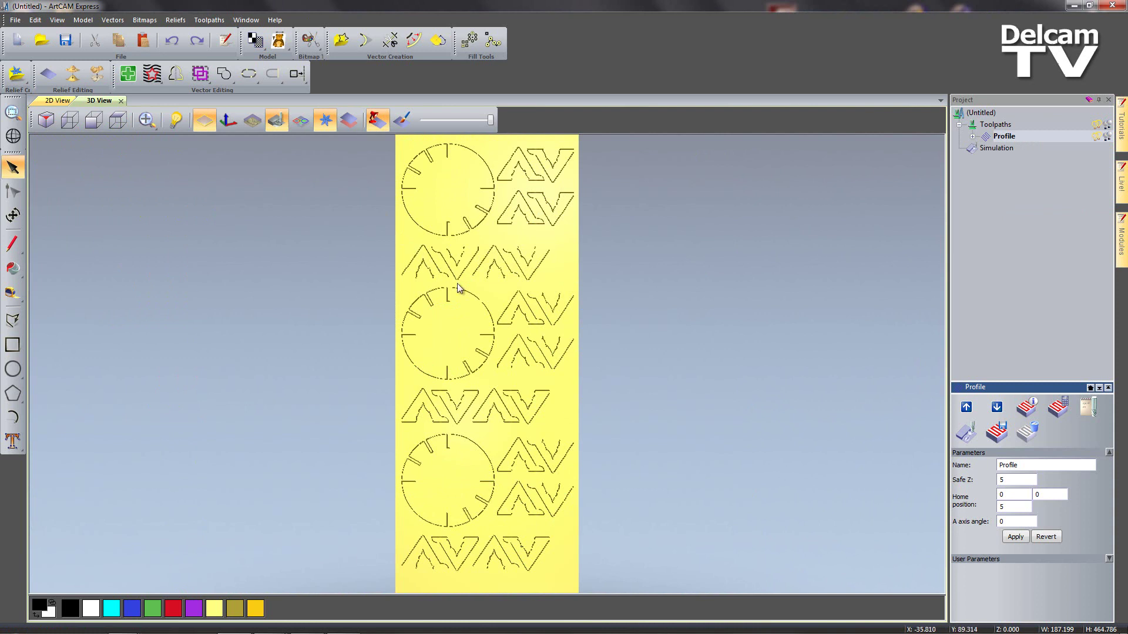
{"action": "scroll", "coordinate": [464, 291], "scroll_direction": "up", "scroll_amount": 3}
{"action": "scroll", "coordinate": [571, 371], "scroll_direction": "up", "scroll_amount": 2}
{"action": "scroll", "coordinate": [601, 383], "scroll_direction": "up", "scroll_amount": 1}
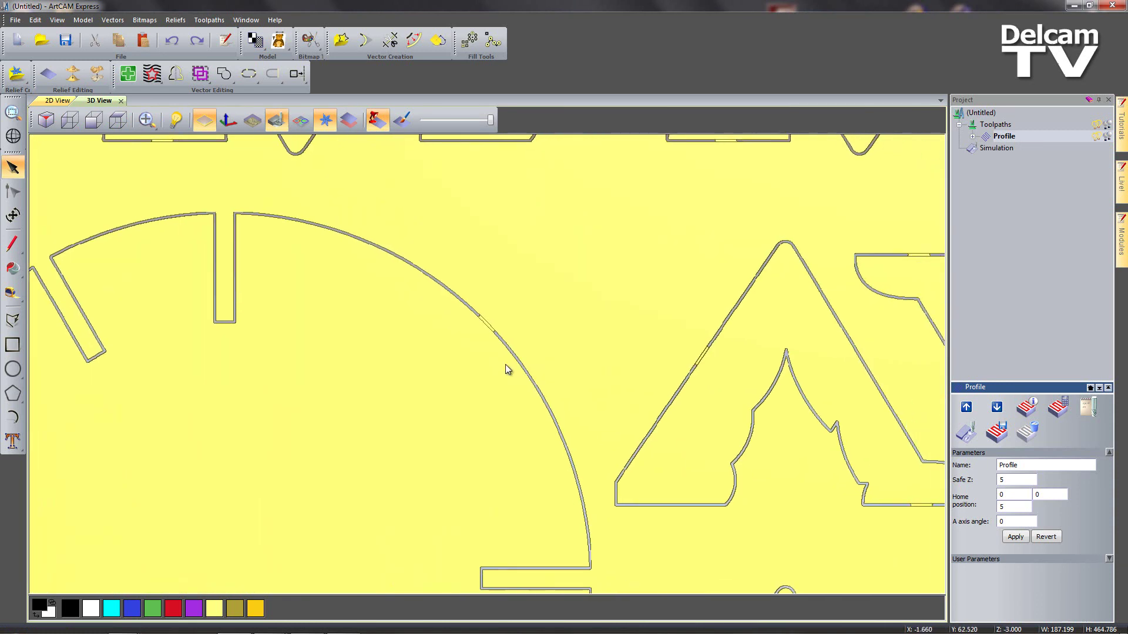
{"action": "scroll", "coordinate": [696, 374], "scroll_direction": "up", "scroll_amount": 1}
{"action": "scroll", "coordinate": [695, 365], "scroll_direction": "up", "scroll_amount": 1}
{"action": "scroll", "coordinate": [675, 366], "scroll_direction": "up", "scroll_amount": 1}
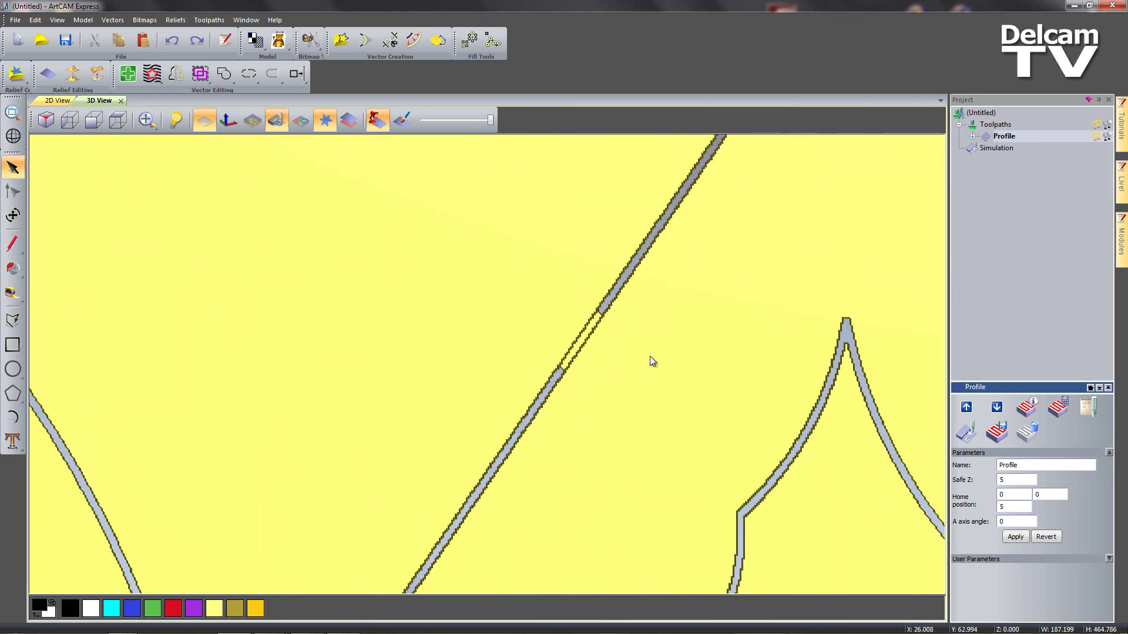
{"action": "scroll", "coordinate": [649, 356], "scroll_direction": "down", "scroll_amount": 3}
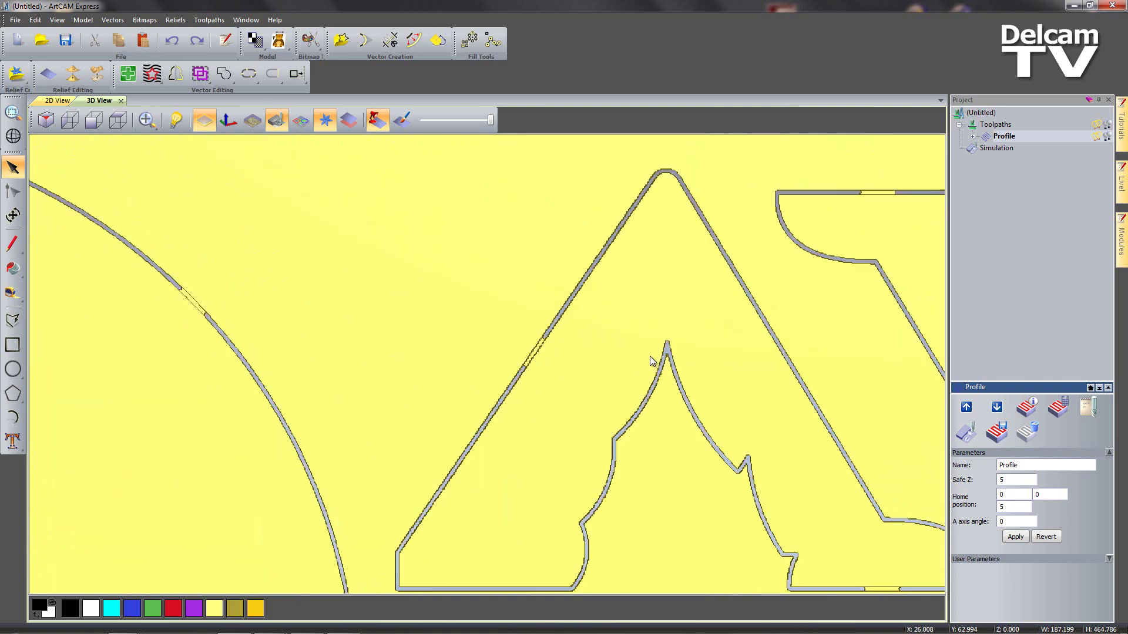
{"action": "left_click", "coordinate": [994, 151]}
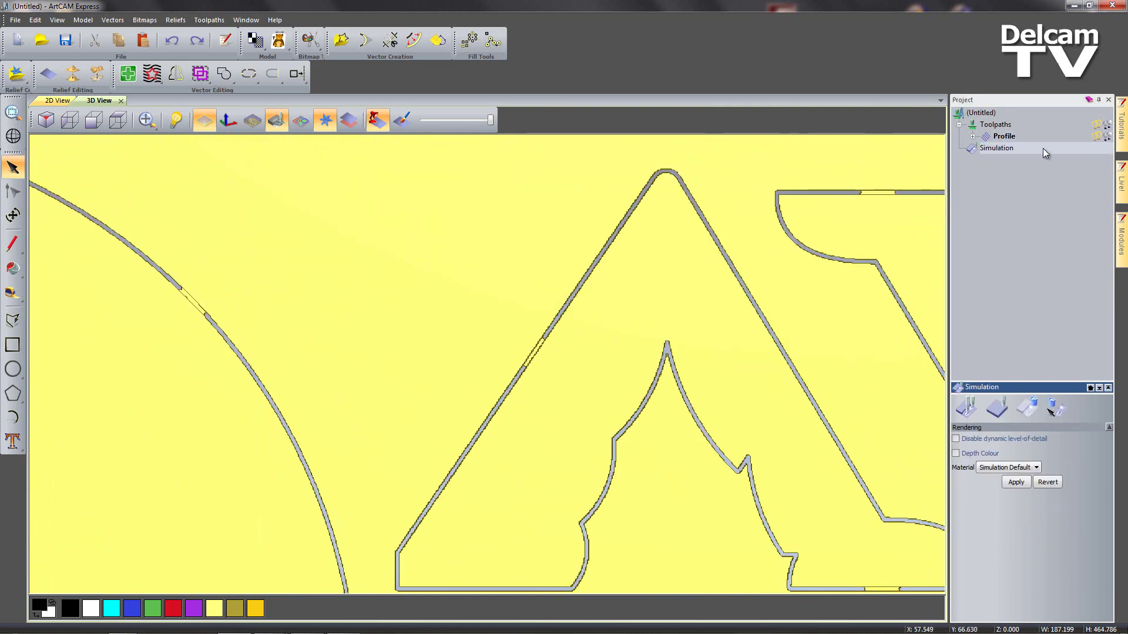
Set the simulation material to CHOCOLATE and apply it
{"action": "left_click", "coordinate": [1032, 468]}
{"action": "left_click", "coordinate": [1023, 457]}
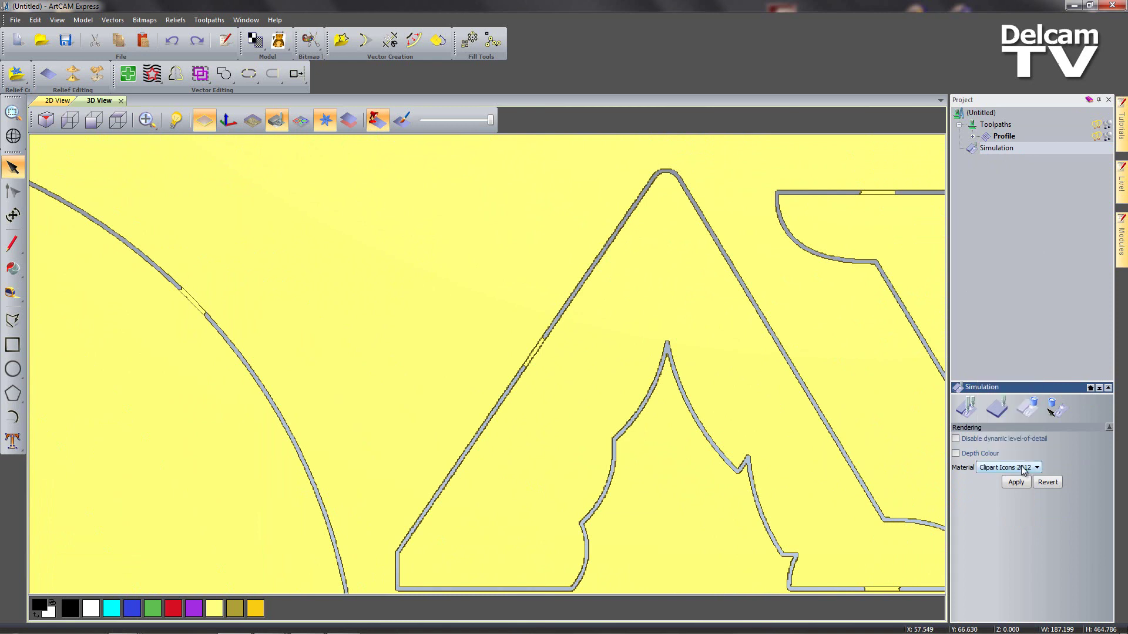
{"action": "left_click", "coordinate": [1023, 468]}
{"action": "left_click", "coordinate": [1023, 444]}
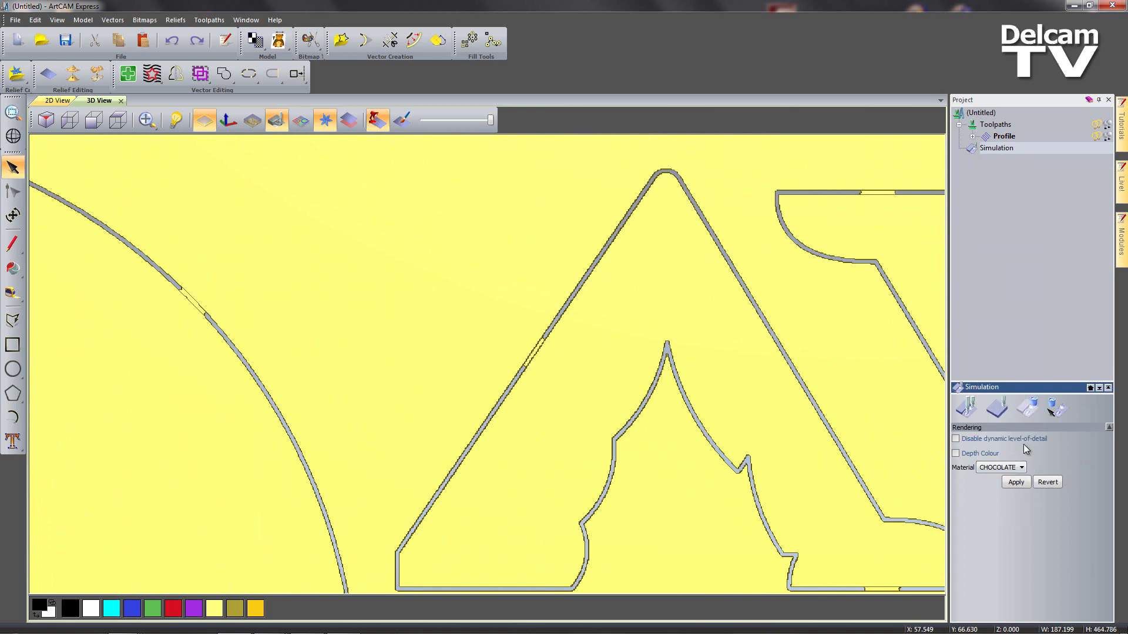
{"action": "left_click", "coordinate": [1016, 482]}
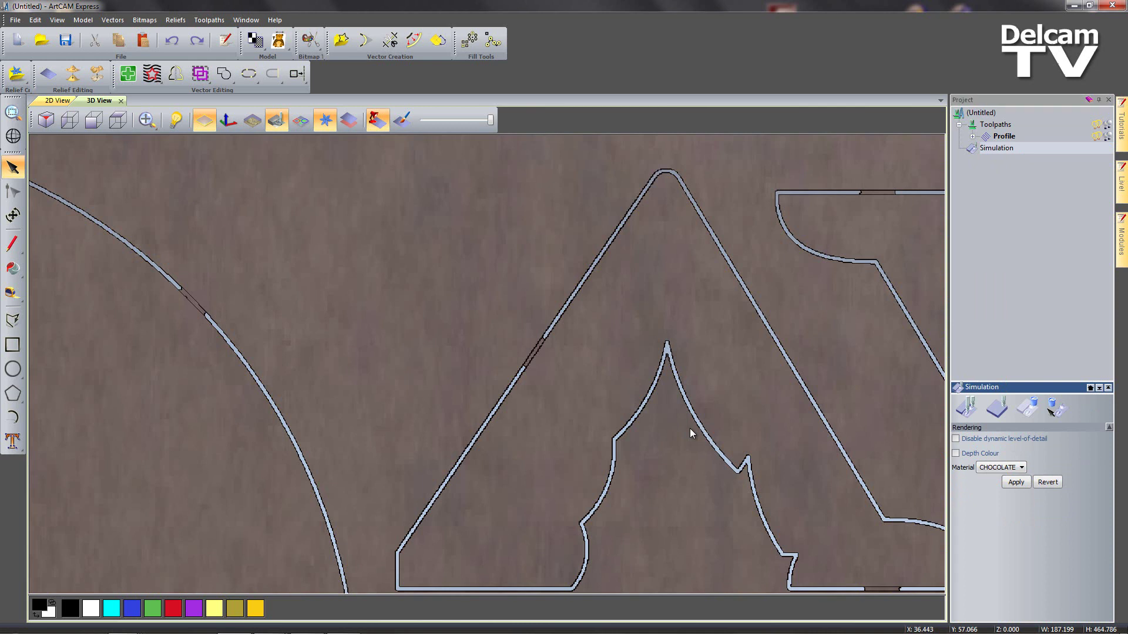
Tilt the chocolate sheet into a perspective view to inspect the cut outlines
{"action": "scroll", "coordinate": [690, 428], "scroll_direction": "down", "scroll_amount": 5}
{"action": "left_click_drag", "start_coordinate": [690, 428], "coordinate": [431, 367]}
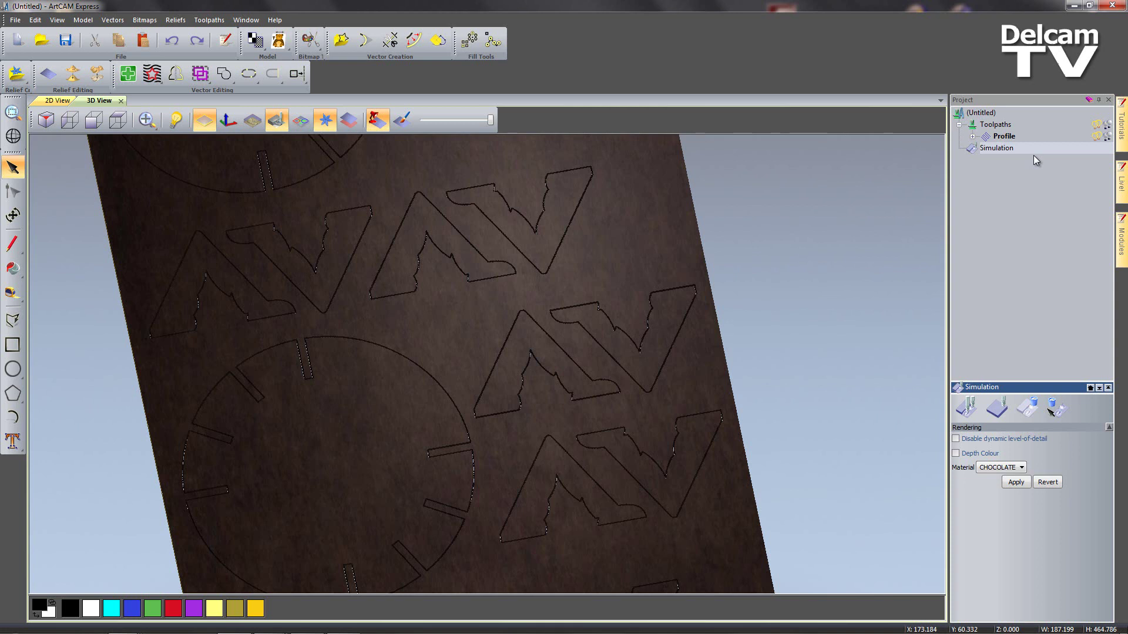
{"action": "left_click", "coordinate": [998, 126]}
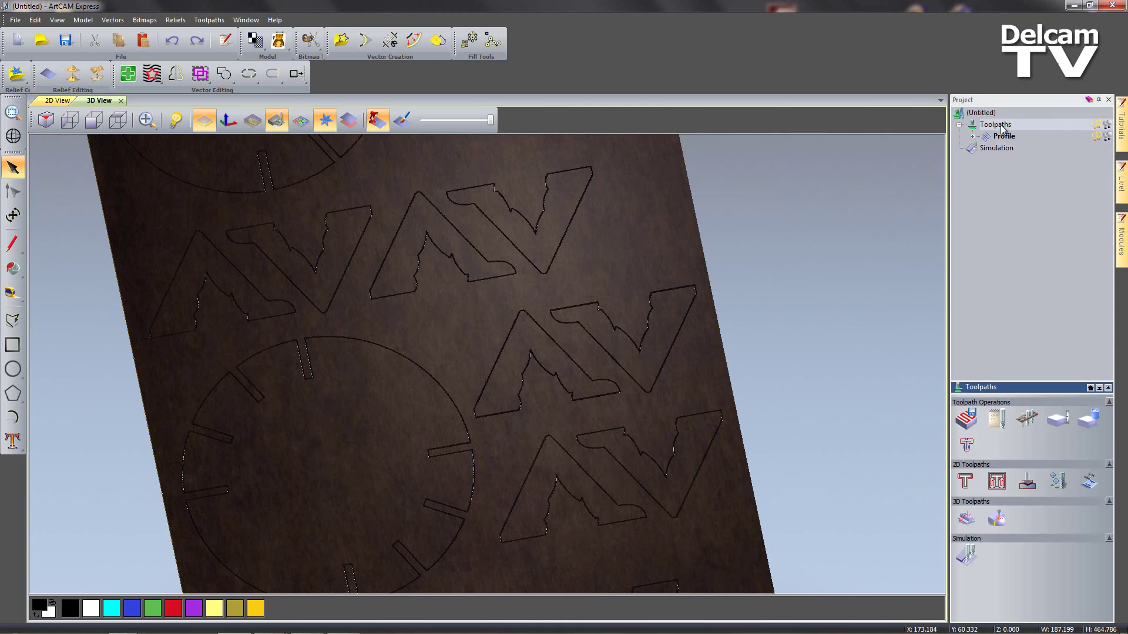
Select the Profile toolpath for saving and browse to the Desktop's Spider_coaster folder
{"action": "left_click", "coordinate": [968, 420]}
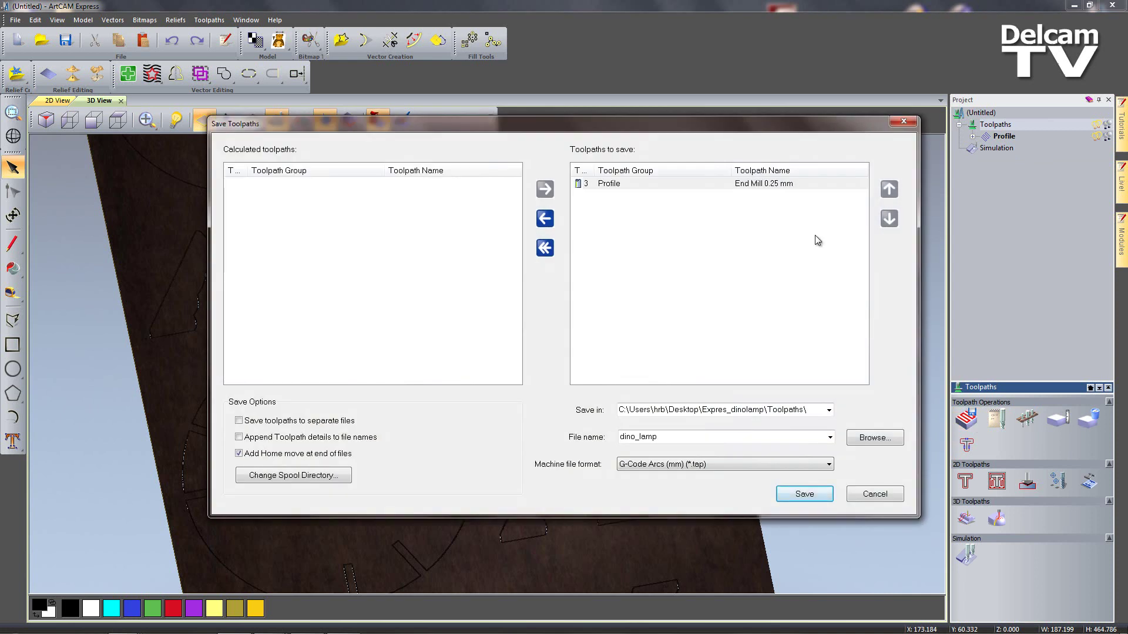
{"action": "left_click", "coordinate": [740, 187]}
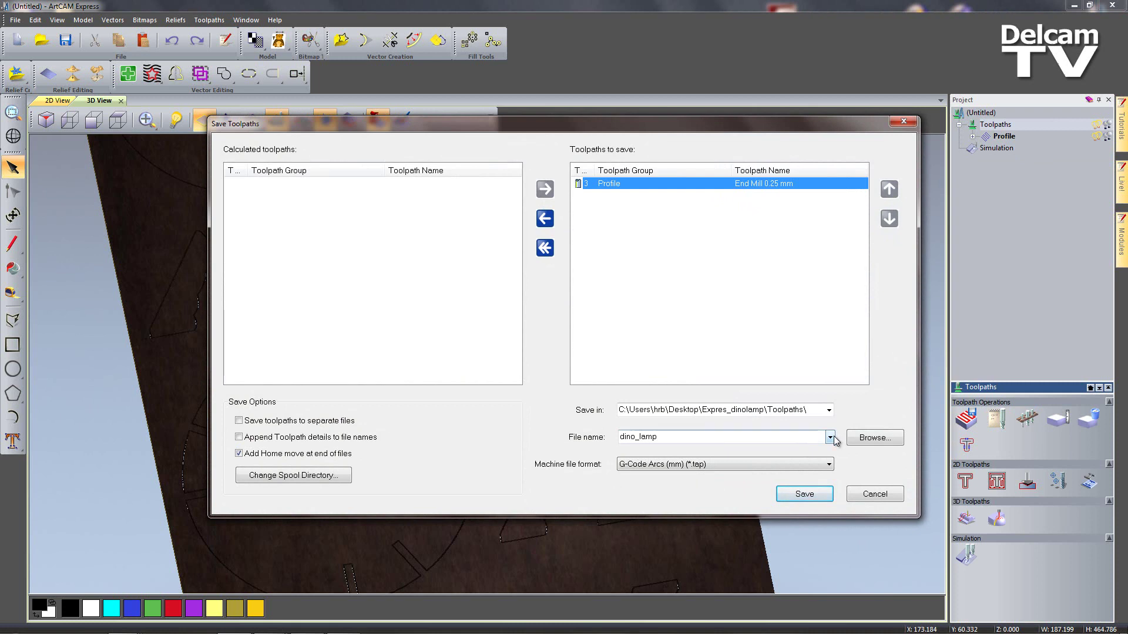
{"action": "left_click", "coordinate": [865, 442]}
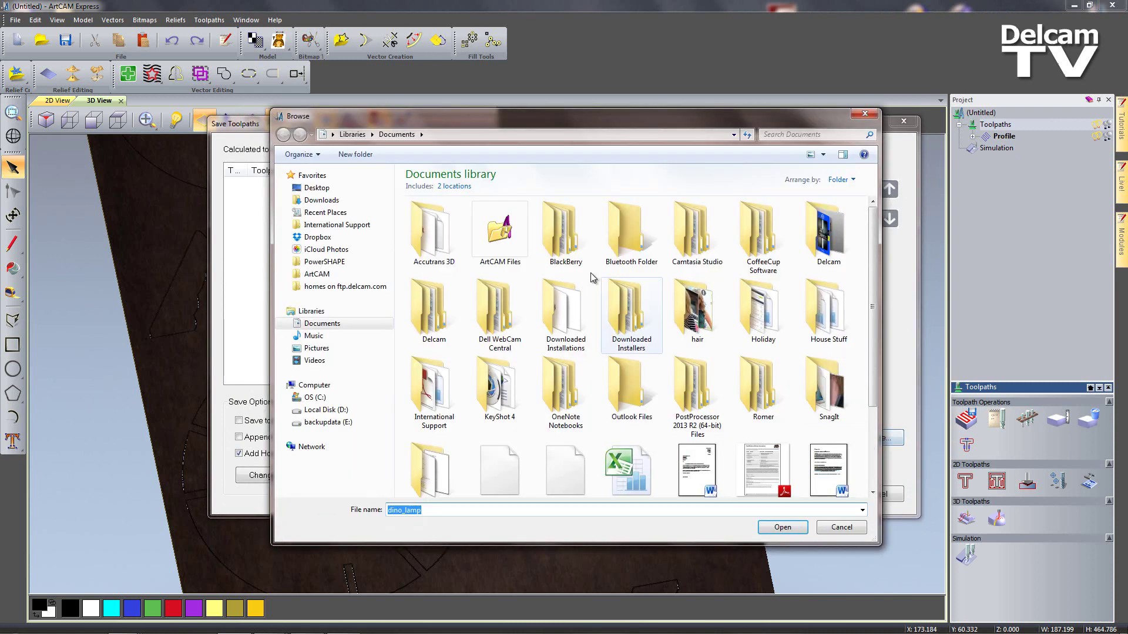
{"action": "left_click", "coordinate": [316, 188]}
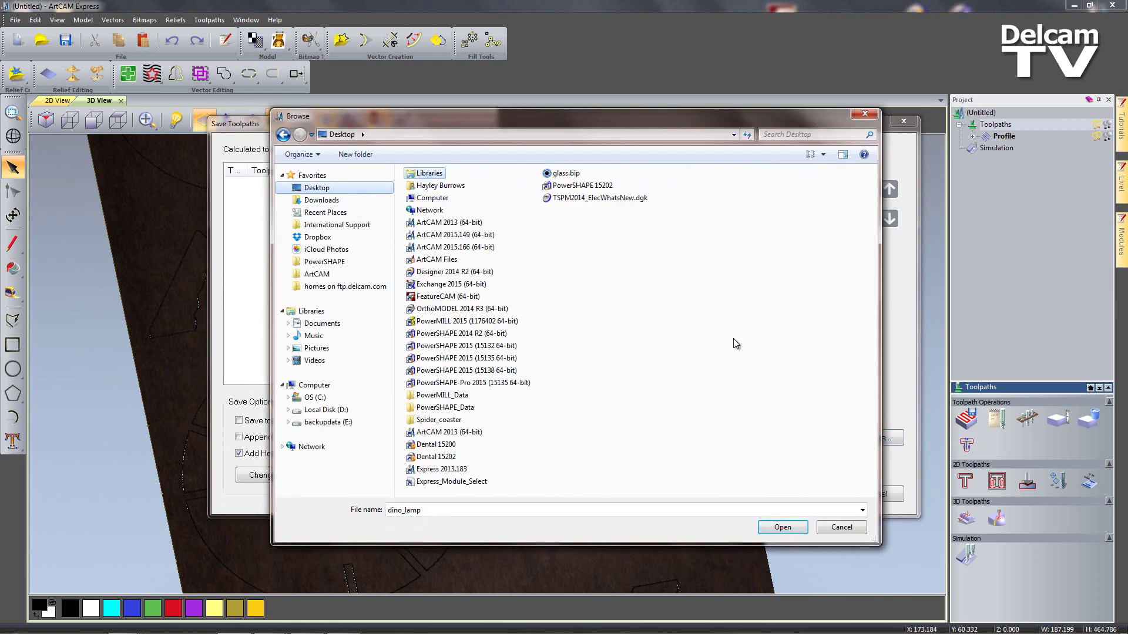
{"action": "left_click", "coordinate": [439, 420]}
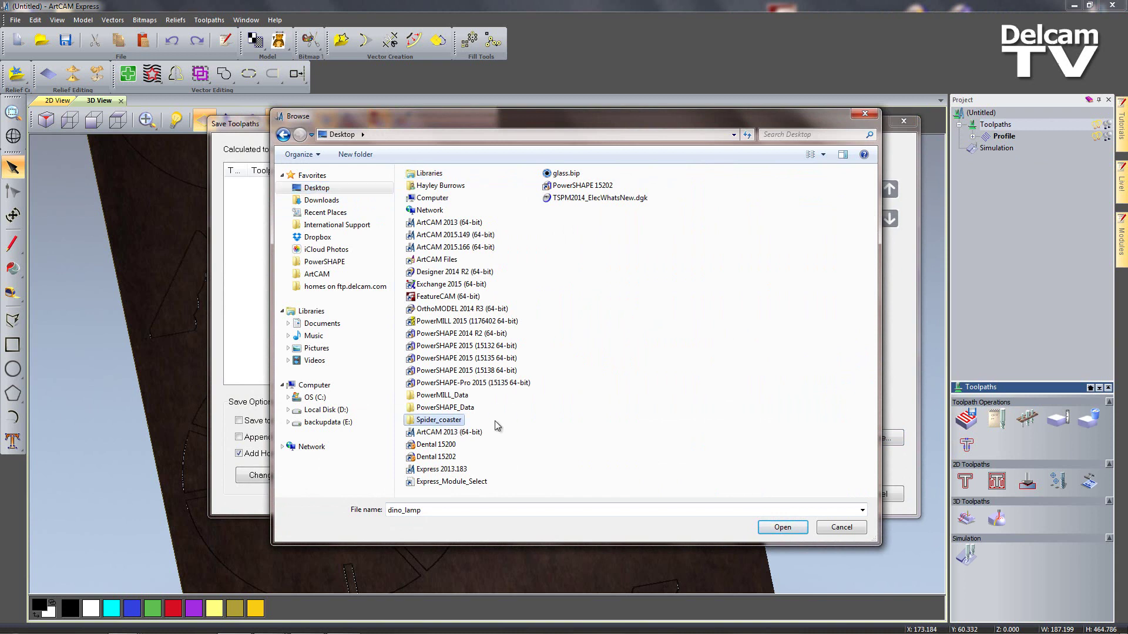
{"action": "left_click", "coordinate": [787, 528]}
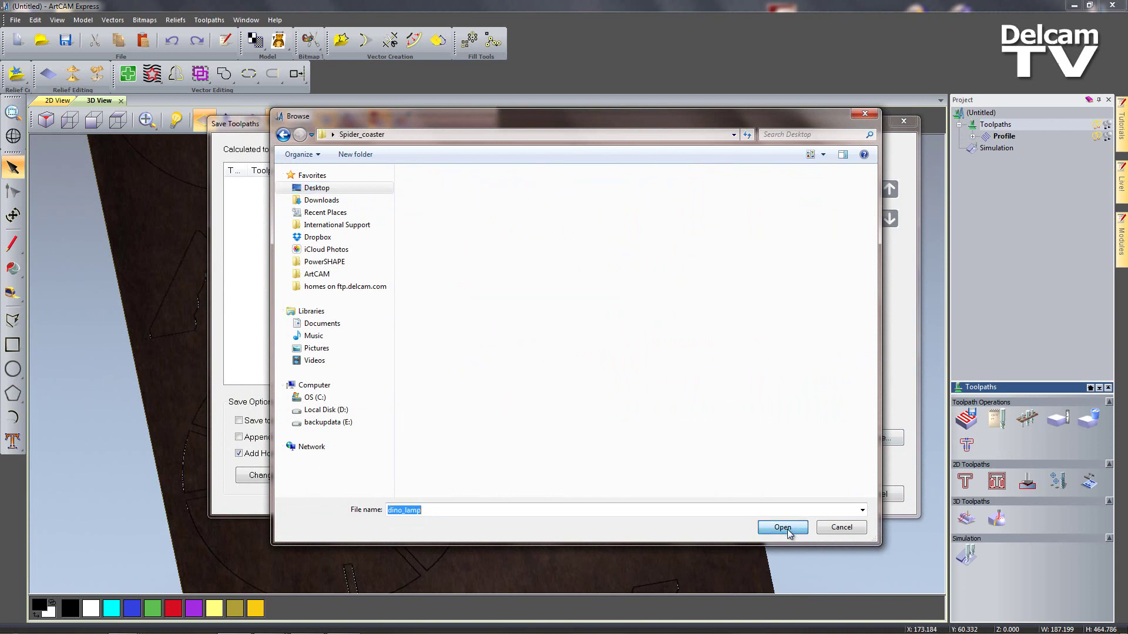
Create a new folder named tolpaths inside Spider_coaster and make it the save location
{"action": "right_click", "coordinate": [776, 389]}
{"action": "mouse_move", "coordinate": [838, 527]}
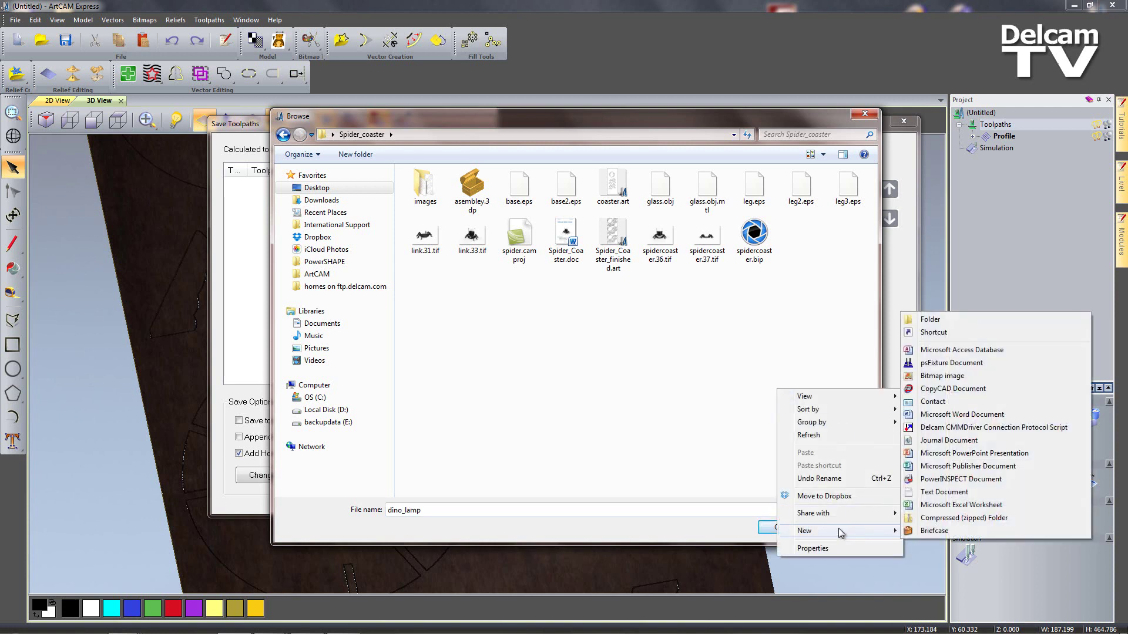
{"action": "left_click", "coordinate": [936, 321]}
{"action": "type", "text": "tolpaths"}
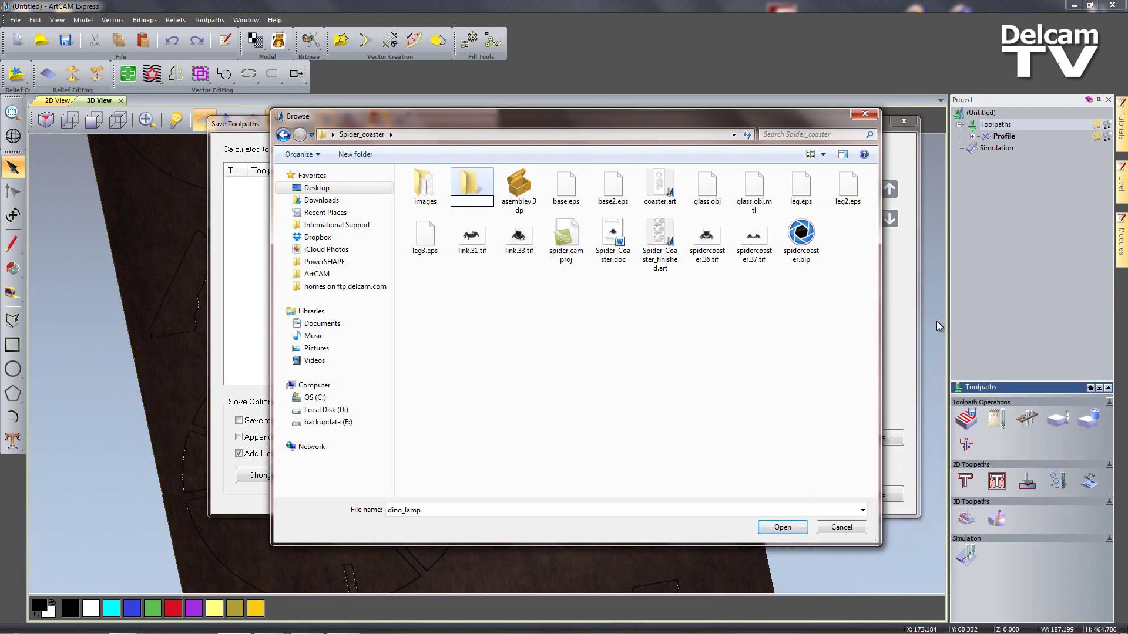
{"action": "key", "text": "Return"}
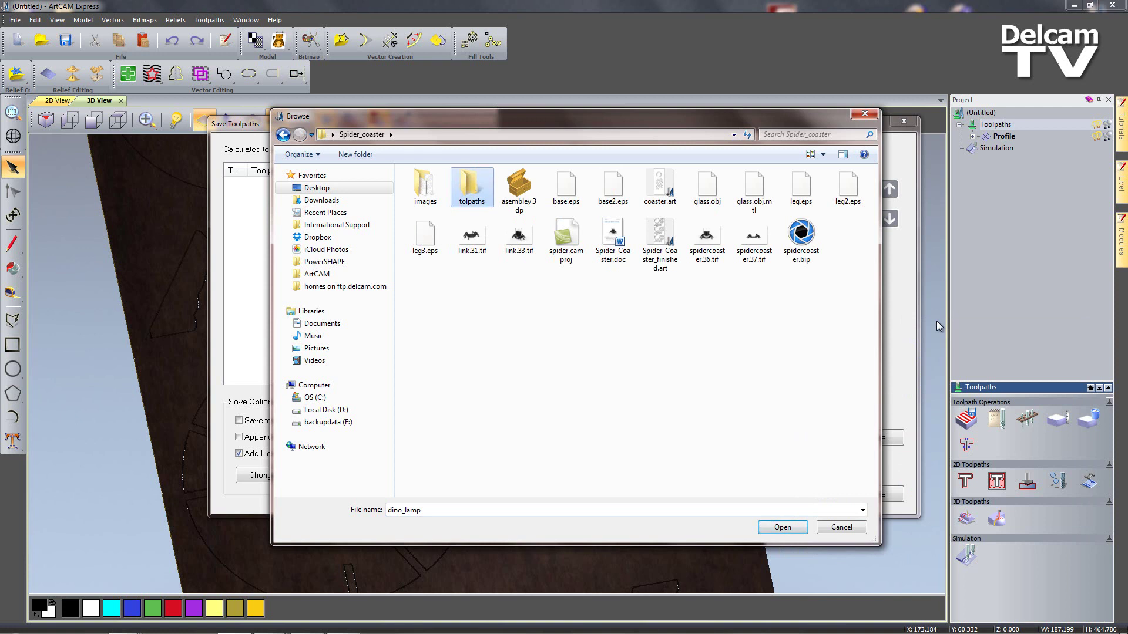
{"action": "left_click", "coordinate": [800, 527]}
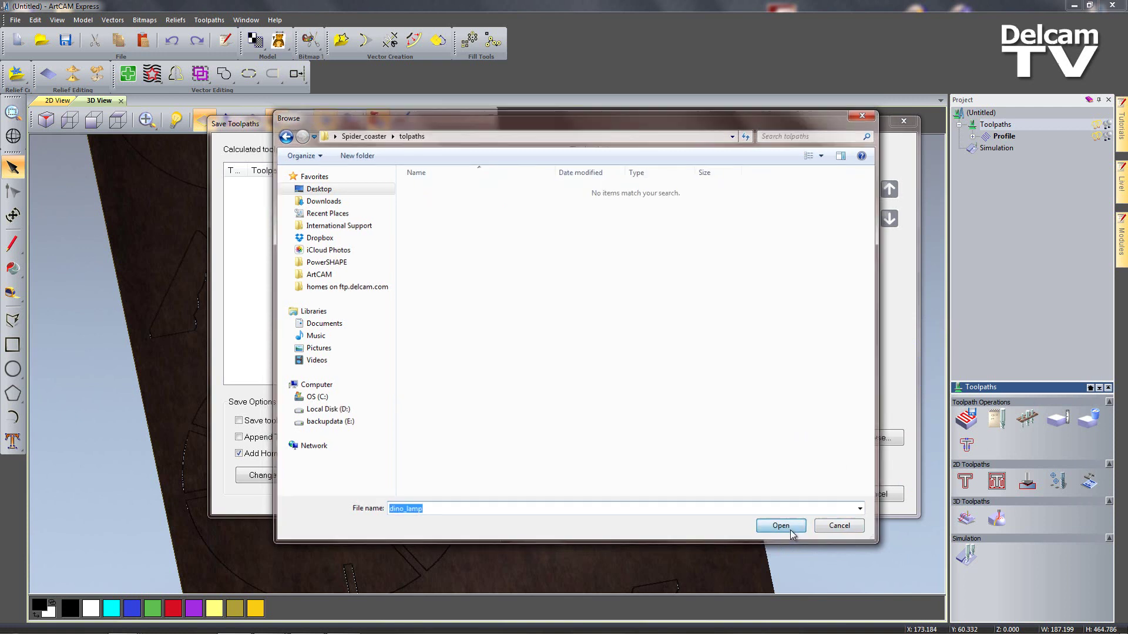
{"action": "left_click", "coordinate": [790, 530]}
{"action": "double_click", "coordinate": [646, 437]}
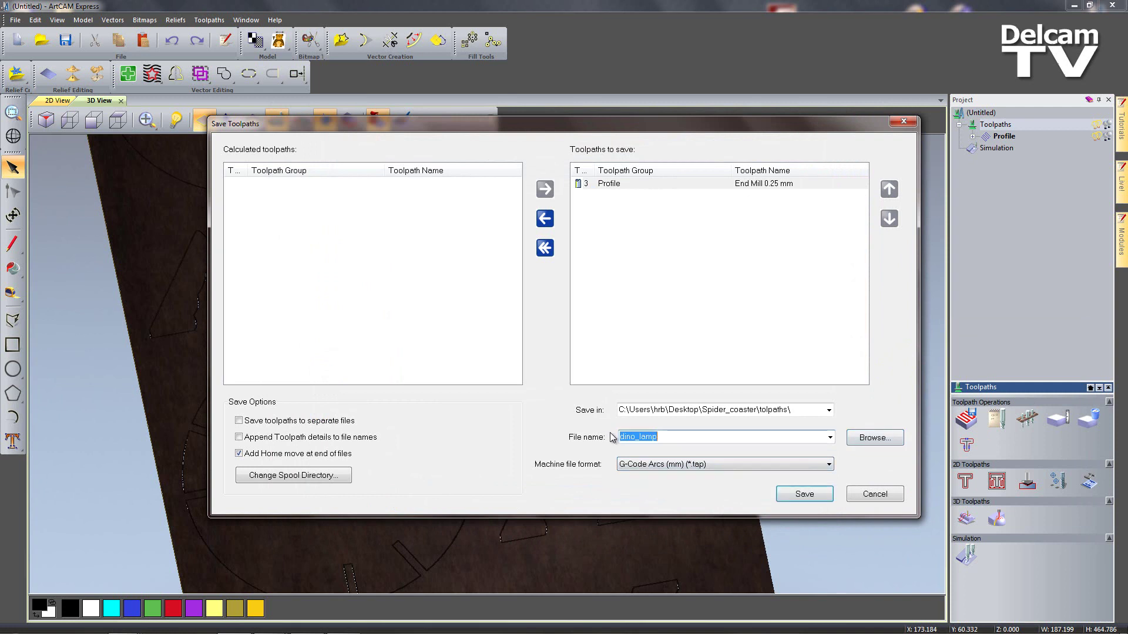
Name the file Spider_coaster_0.25mmEnd, keep G-Code Arcs (mm) (*.tap), and save the toolpath
{"action": "type", "text": "Sp"}
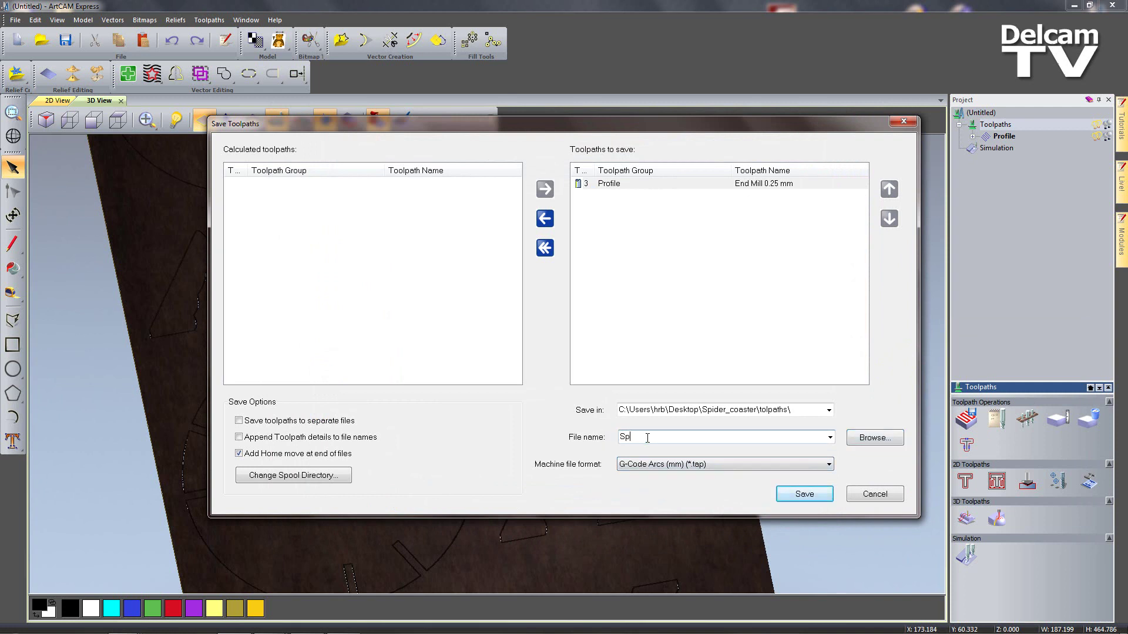
{"action": "type", "text": "ider_coaster_0.25mmEnd"}
{"action": "left_click", "coordinate": [829, 465]}
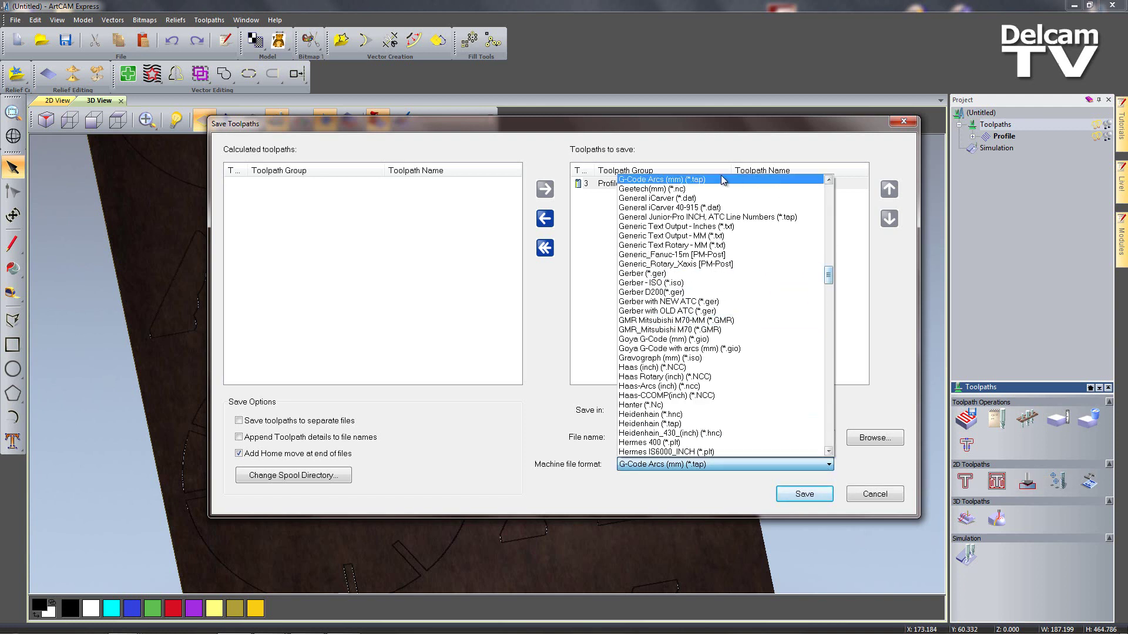
{"action": "left_click", "coordinate": [709, 183]}
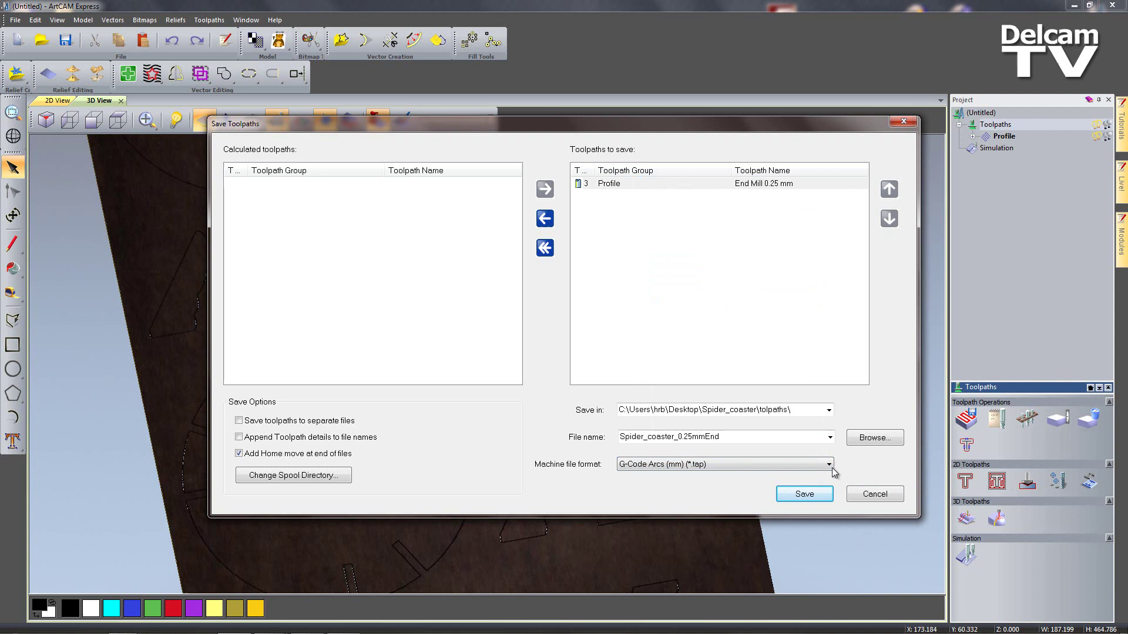
{"action": "left_click", "coordinate": [815, 496]}
Open Spider_coaster_0.25mmEnd.tap from the tolpaths folder with Edit with Notepad++
{"action": "mouse_move", "coordinate": [128, 626]}
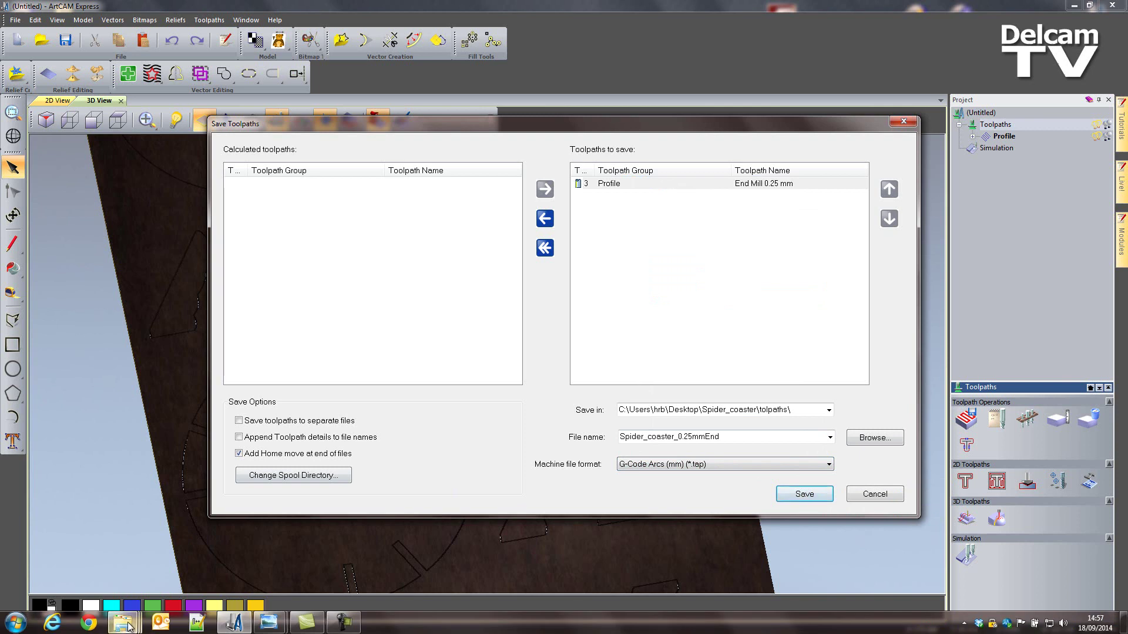
{"action": "left_click", "coordinate": [103, 559]}
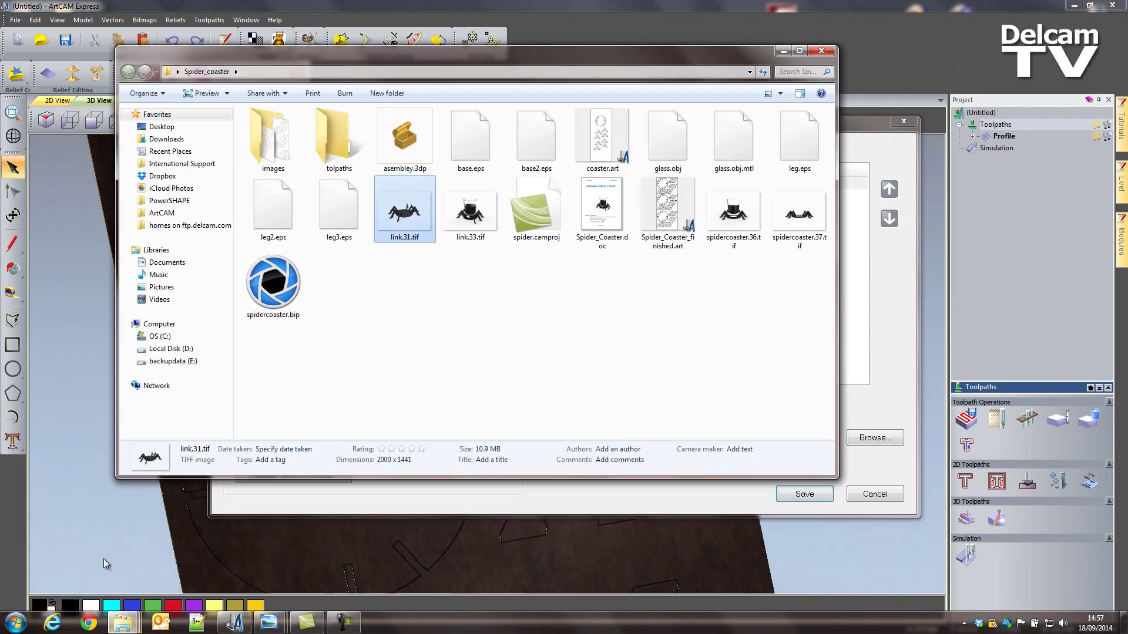
{"action": "double_click", "coordinate": [330, 143]}
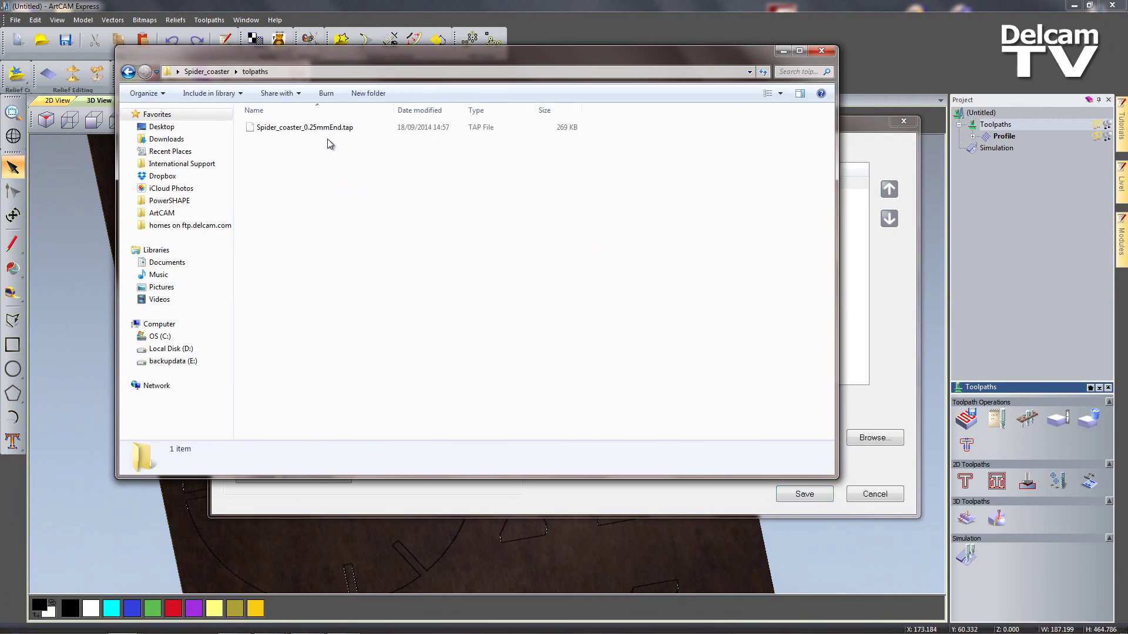
{"action": "left_click", "coordinate": [317, 128]}
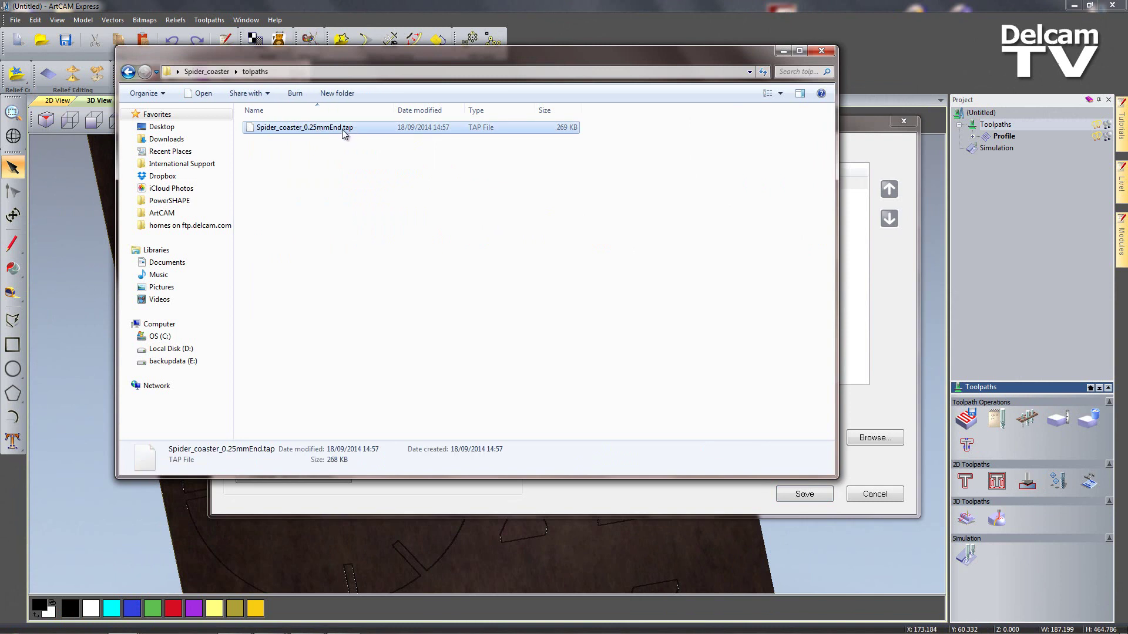
{"action": "right_click", "coordinate": [342, 130]}
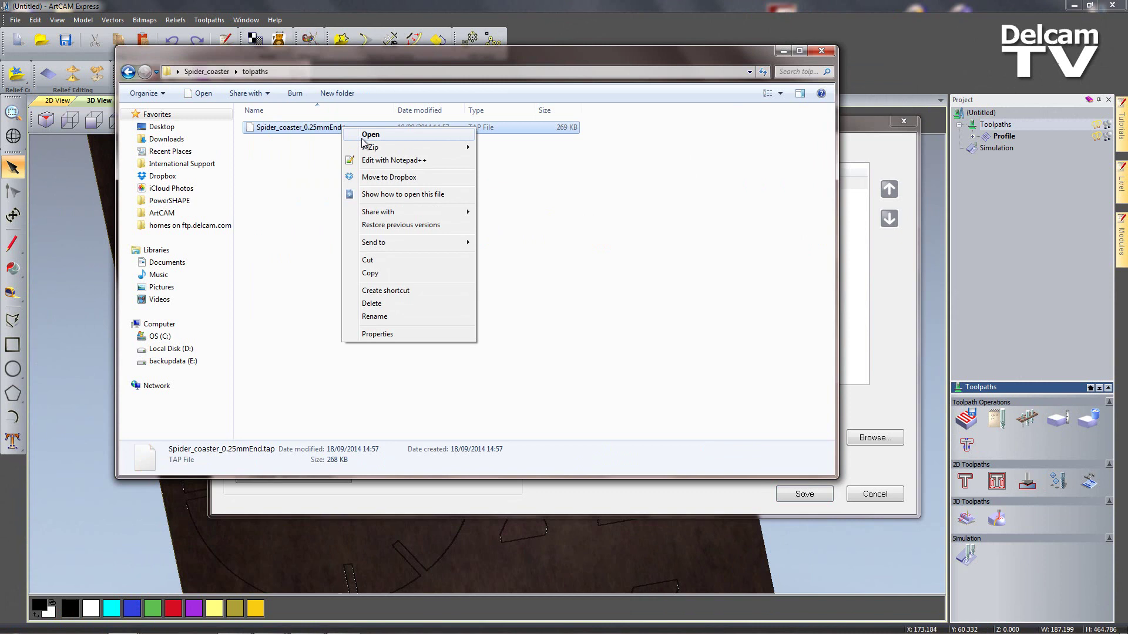
{"action": "left_click", "coordinate": [379, 159]}
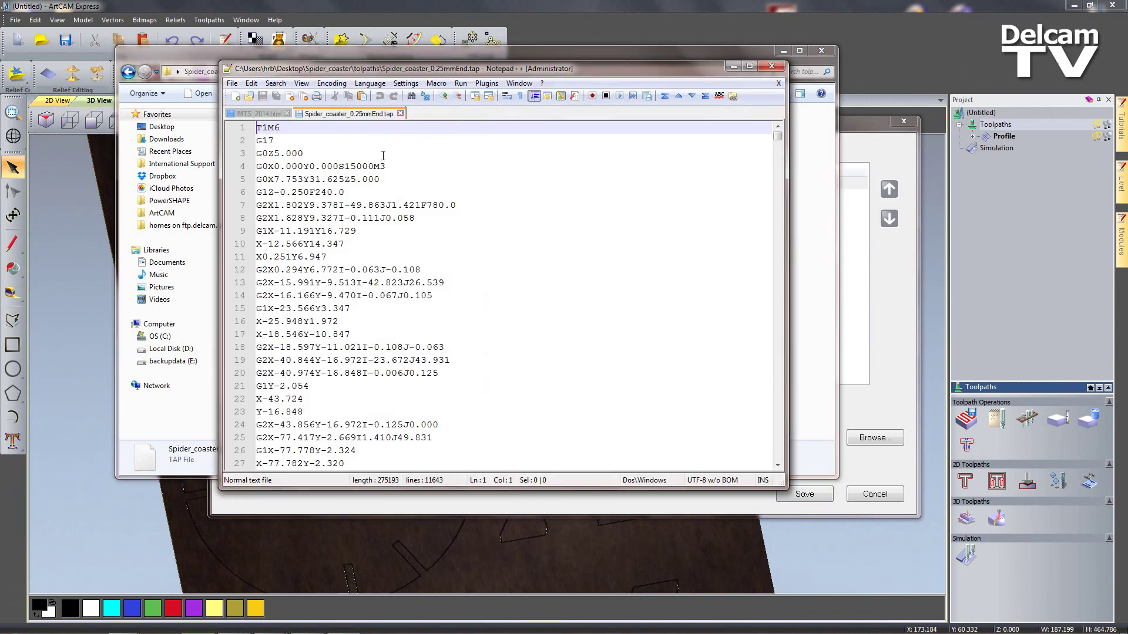
Review the G-code, close Notepad++, and minimize Explorer to return to Save Toolpaths
{"action": "left_click_drag", "start_coordinate": [781, 135], "coordinate": [780, 172]}
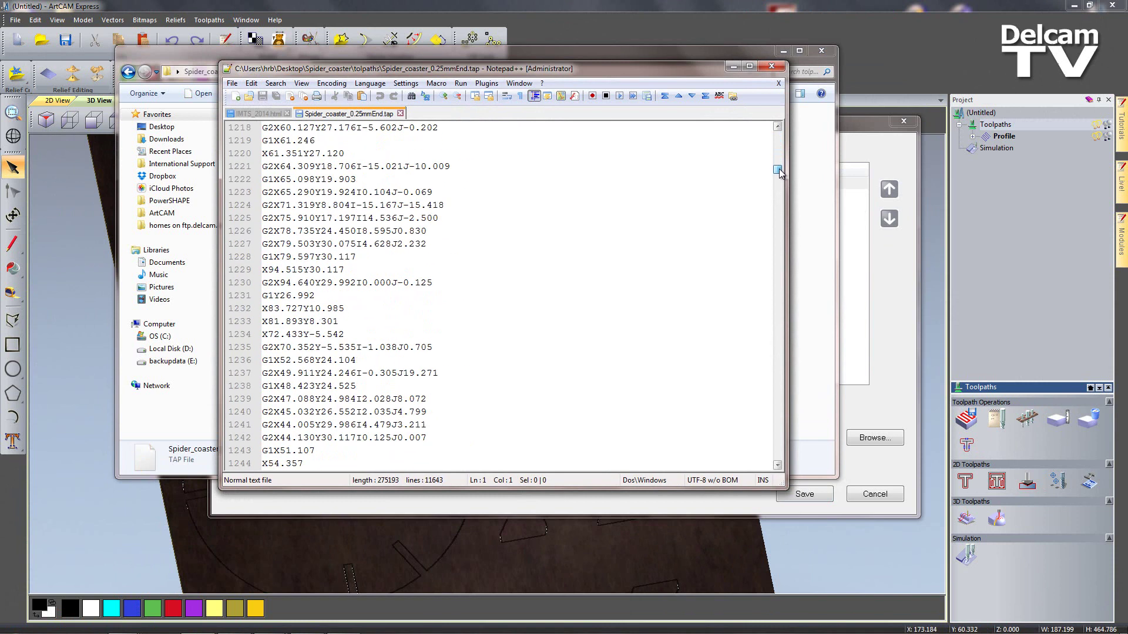
{"action": "left_click", "coordinate": [772, 67]}
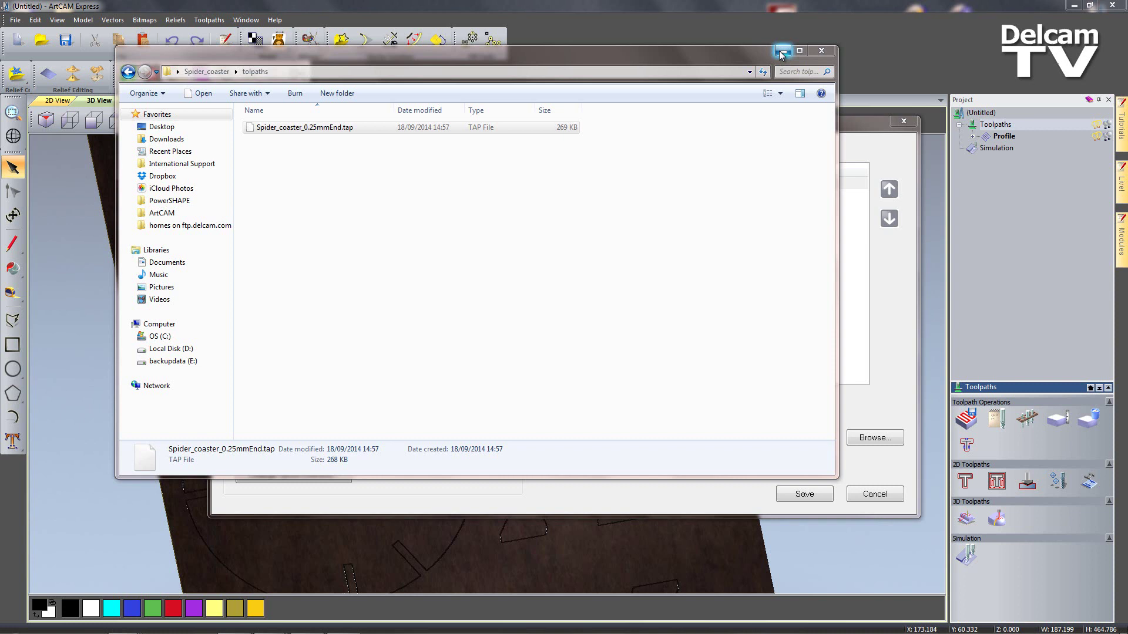
{"action": "left_click", "coordinate": [782, 52]}
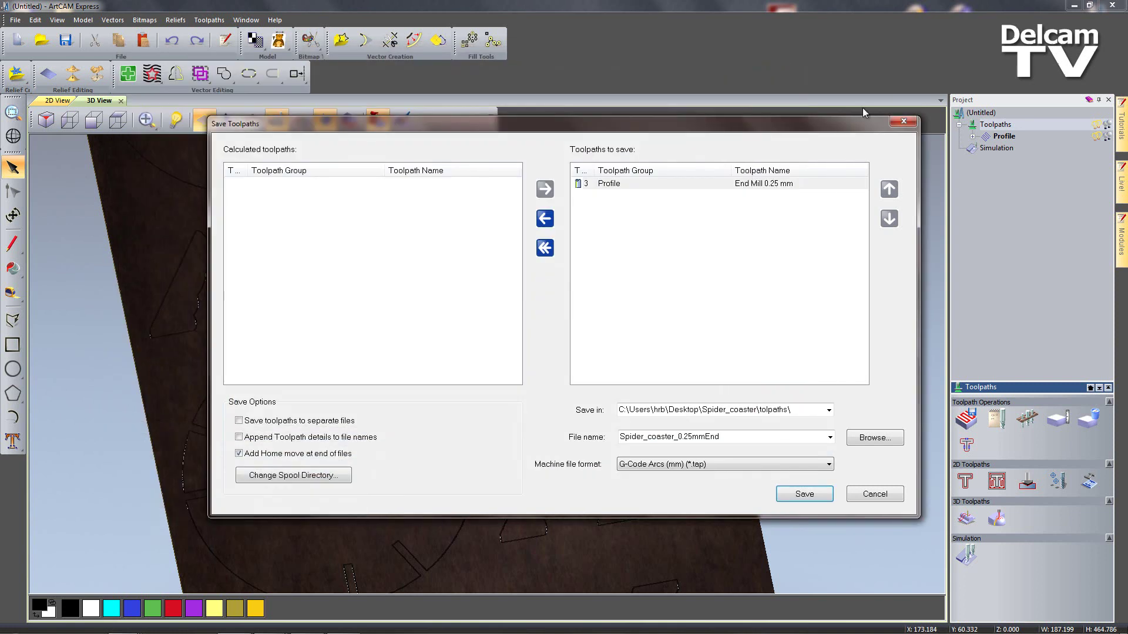